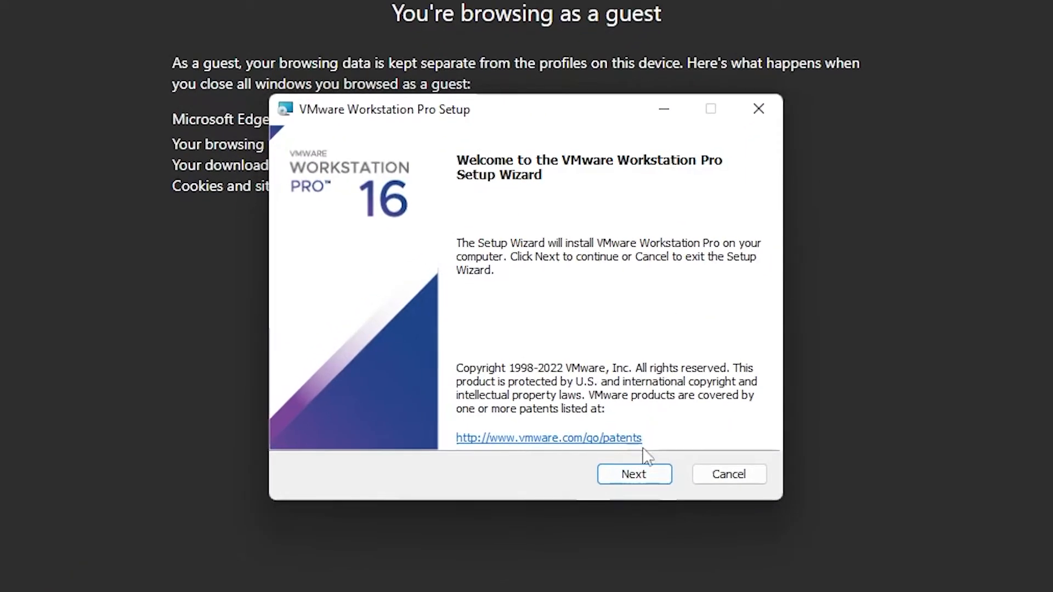
# Begin the VMware Workstation Pro setup and accept the End-User License Agreement after going through it to the end.
pyautogui.click(638, 475)
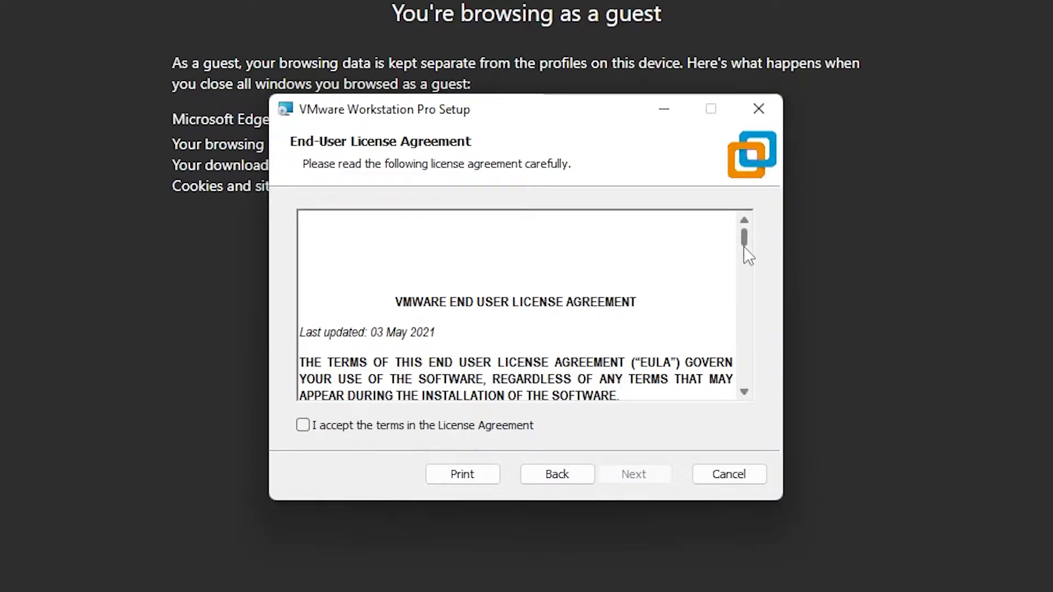
pyautogui.scroll(-10, 746, 255)
pyautogui.scroll(-6, 744, 337)
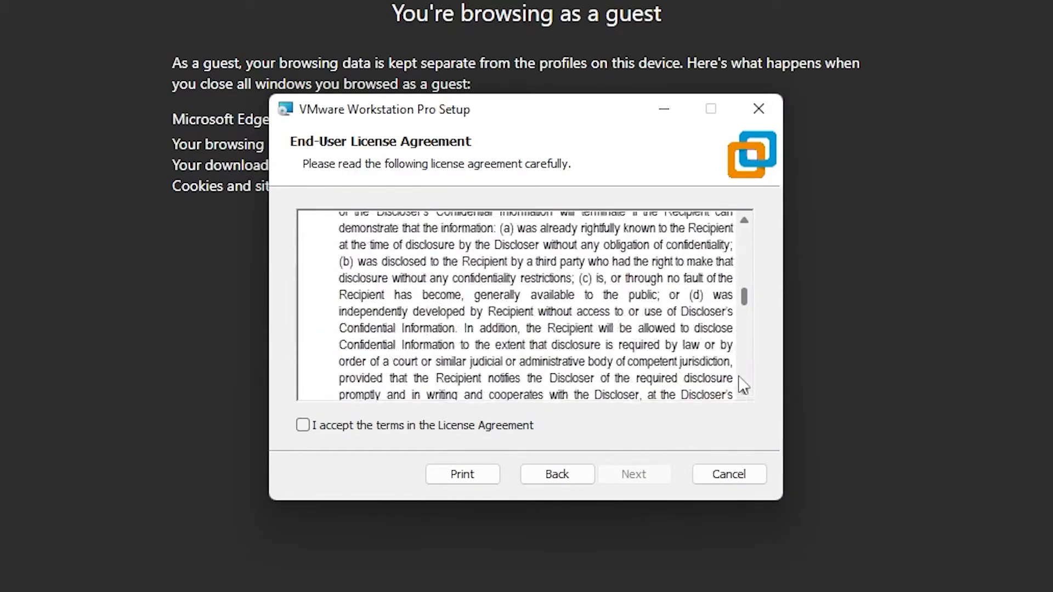
pyautogui.moveTo(745, 319); pyautogui.dragTo(741, 378)
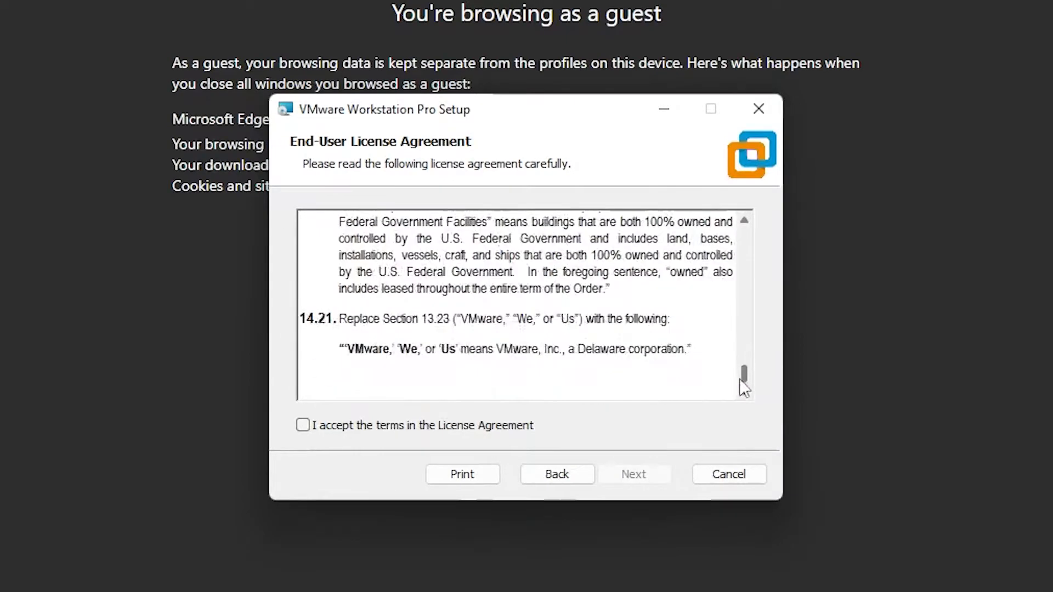
pyautogui.click(305, 428)
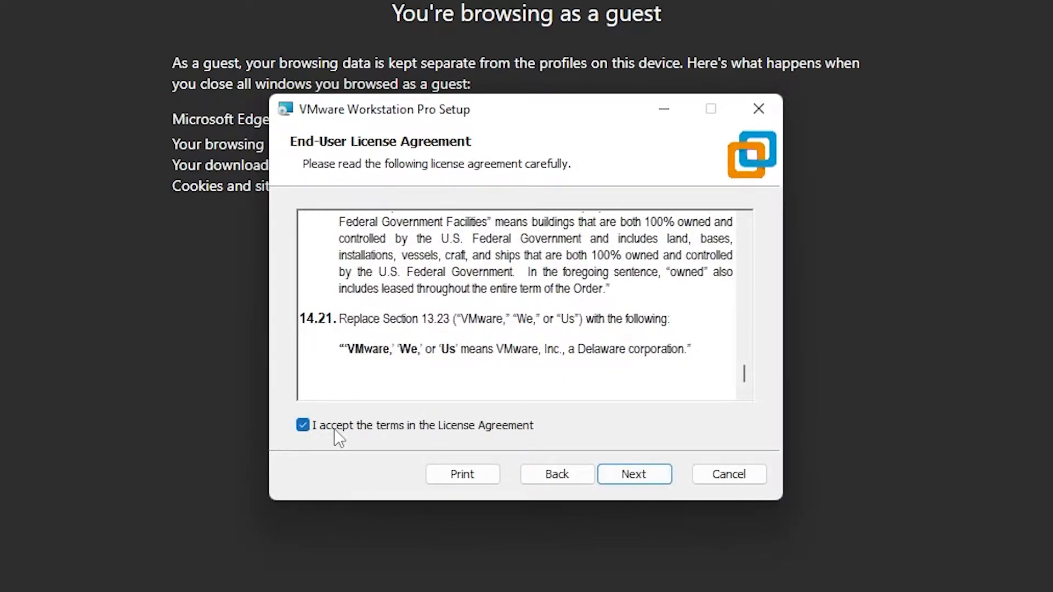
pyautogui.click(630, 474)
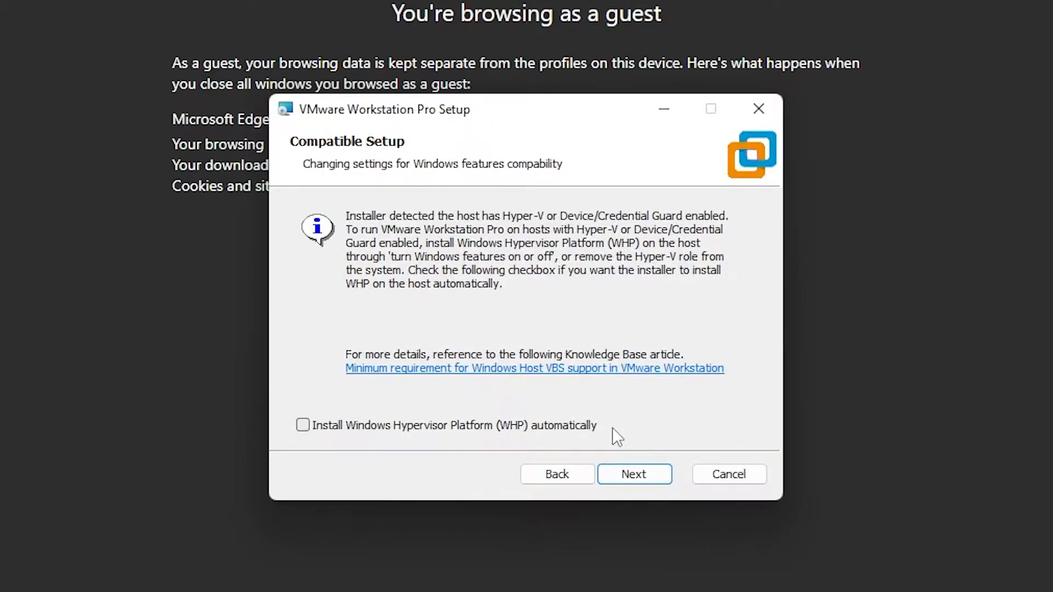
# Enable automatic installation of Windows Hypervisor Platform (WHP) and keep the default destination and console tools options.
pyautogui.click(301, 427)
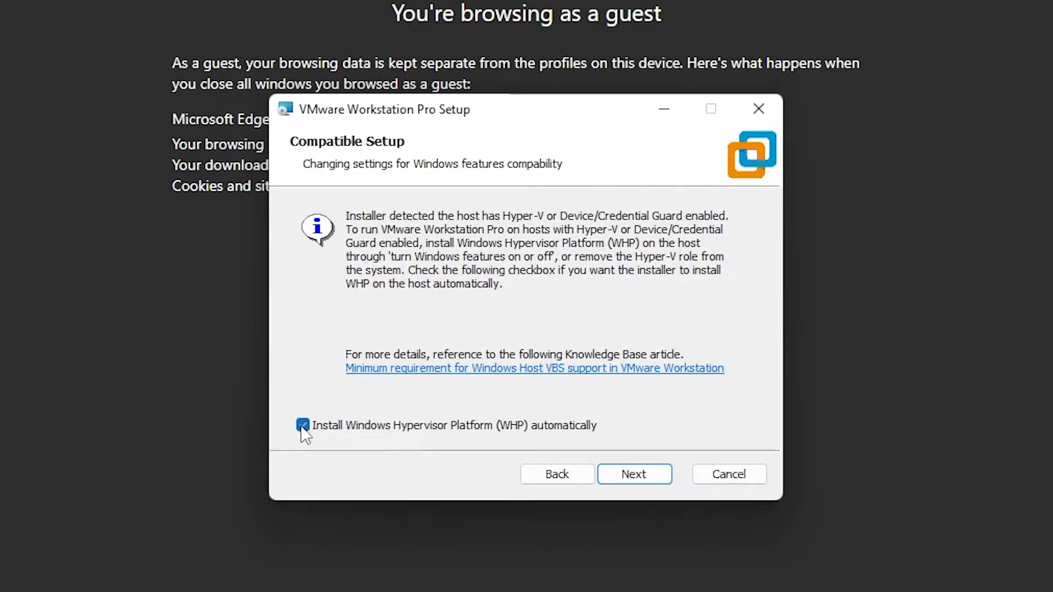
pyautogui.click(639, 476)
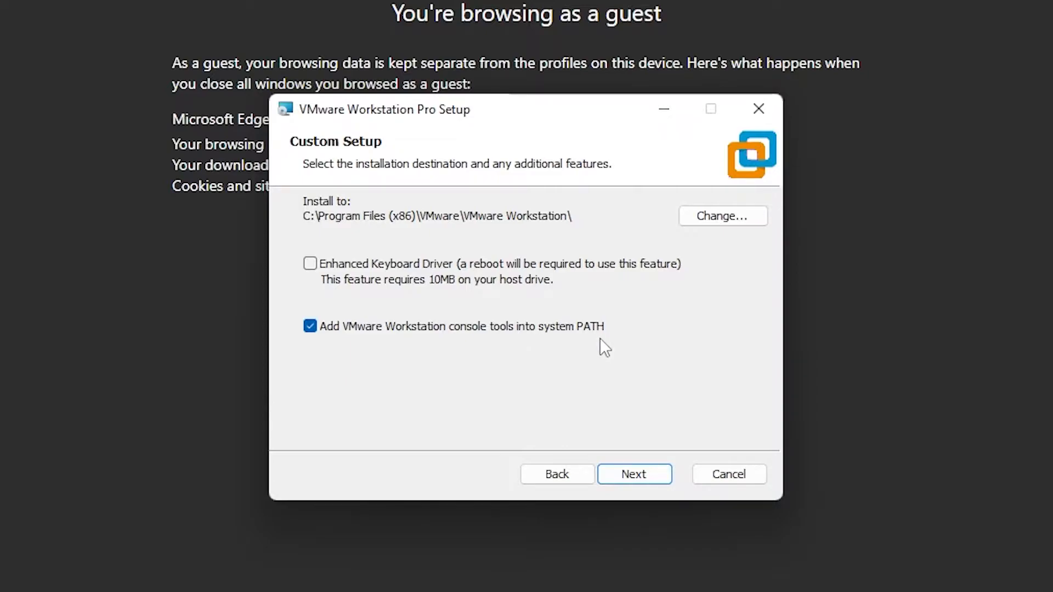
pyautogui.click(632, 475)
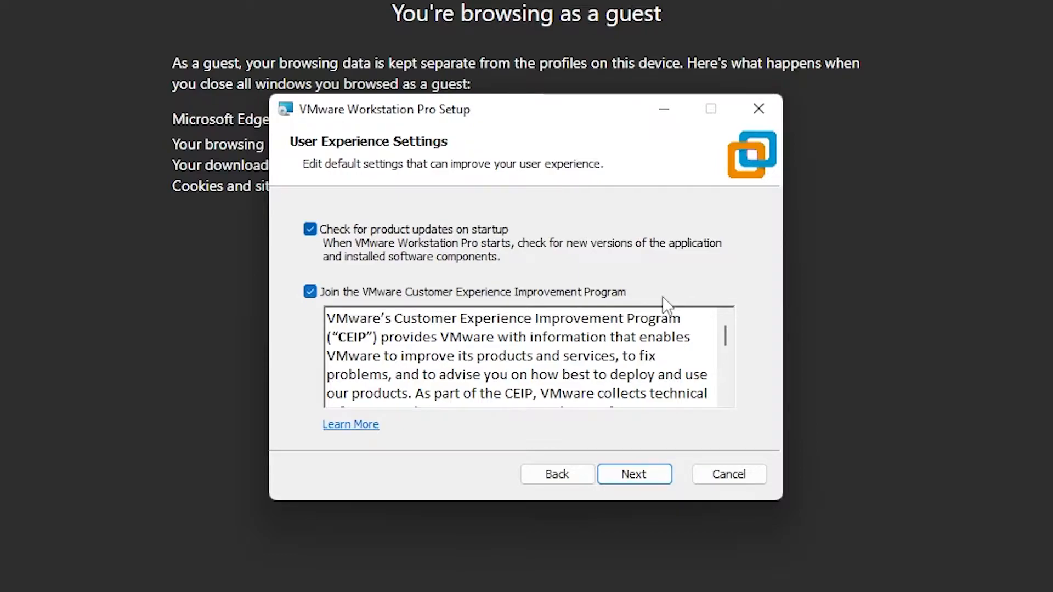
# Opt out of the VMware Customer Experience Improvement Program and start the installation with desktop and Start menu shortcuts.
pyautogui.click(310, 292)
pyautogui.click(638, 480)
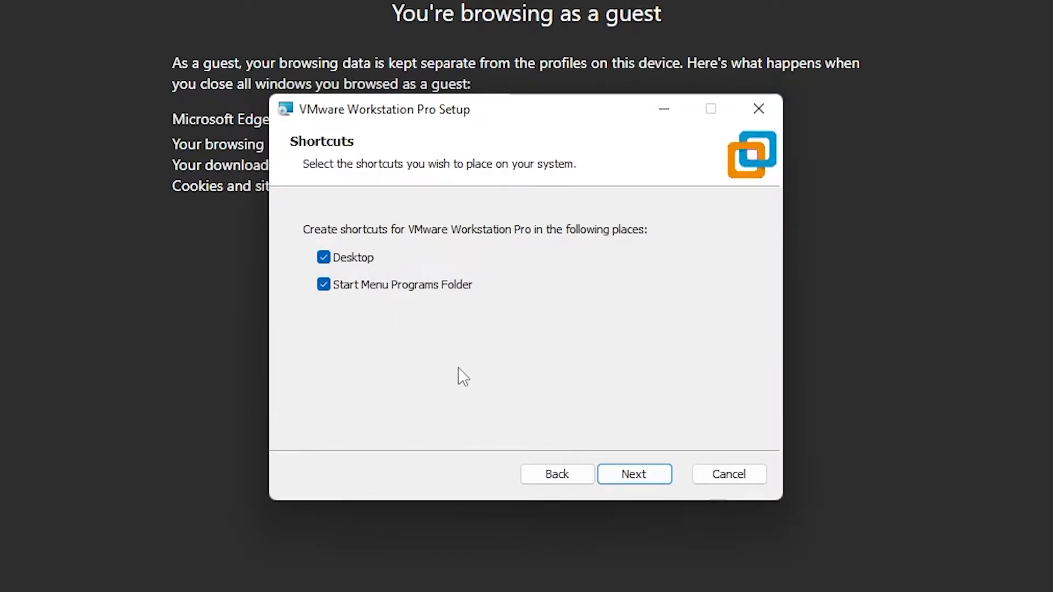
pyautogui.click(634, 475)
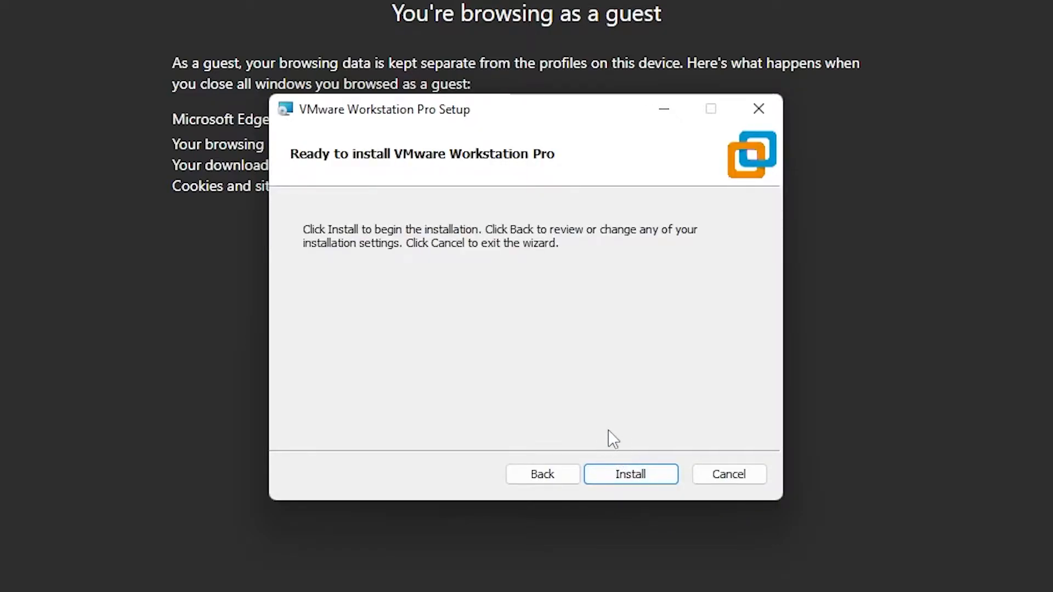
pyautogui.click(644, 475)
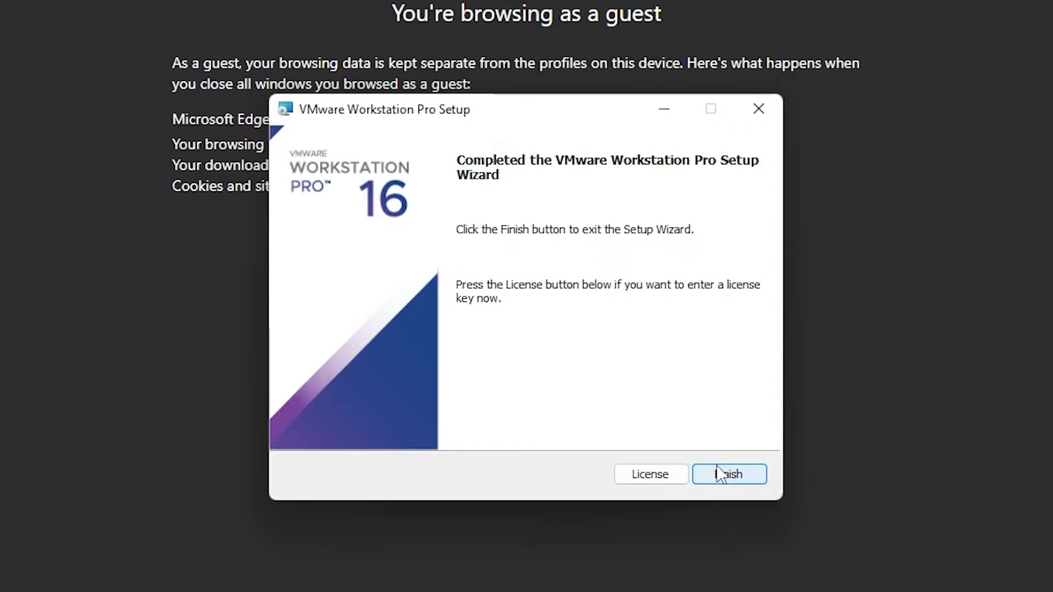
# Enter the product license key for VMware Workstation Pro and finish the setup wizard.
pyautogui.click(633, 482)
pyautogui.click(510, 241)
pyautogui.write('XXXXX-XXXXX')
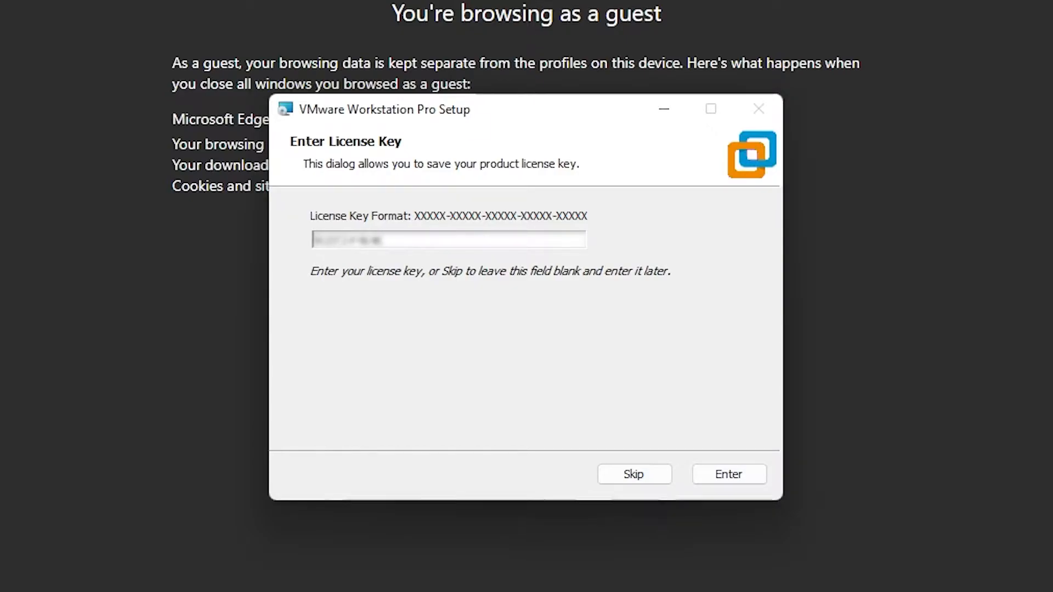
pyautogui.write('-XXXXX-XXXXXX')
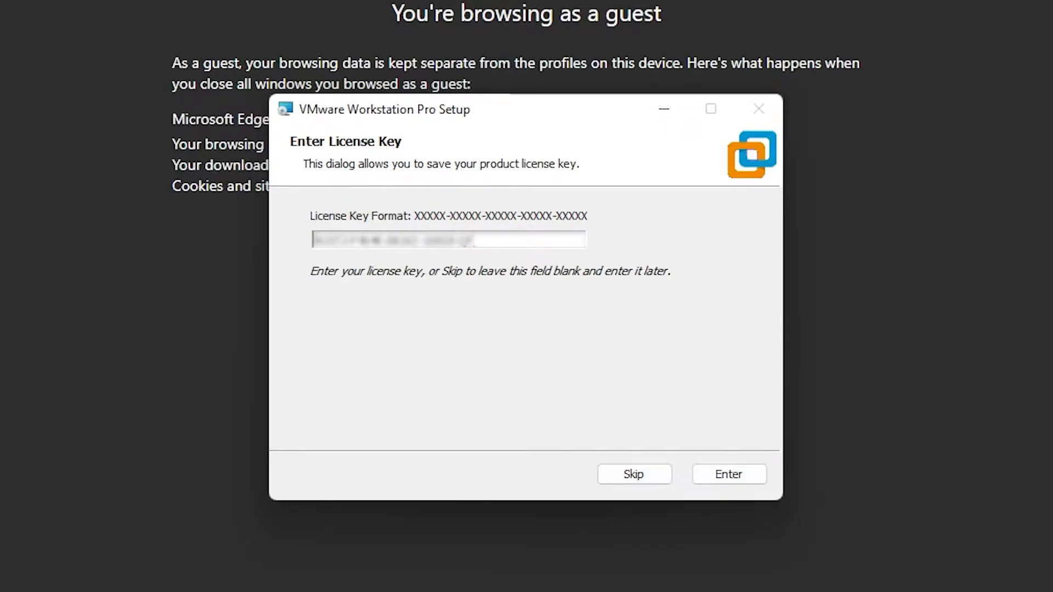
pyautogui.write('XXXX')
pyautogui.click(714, 475)
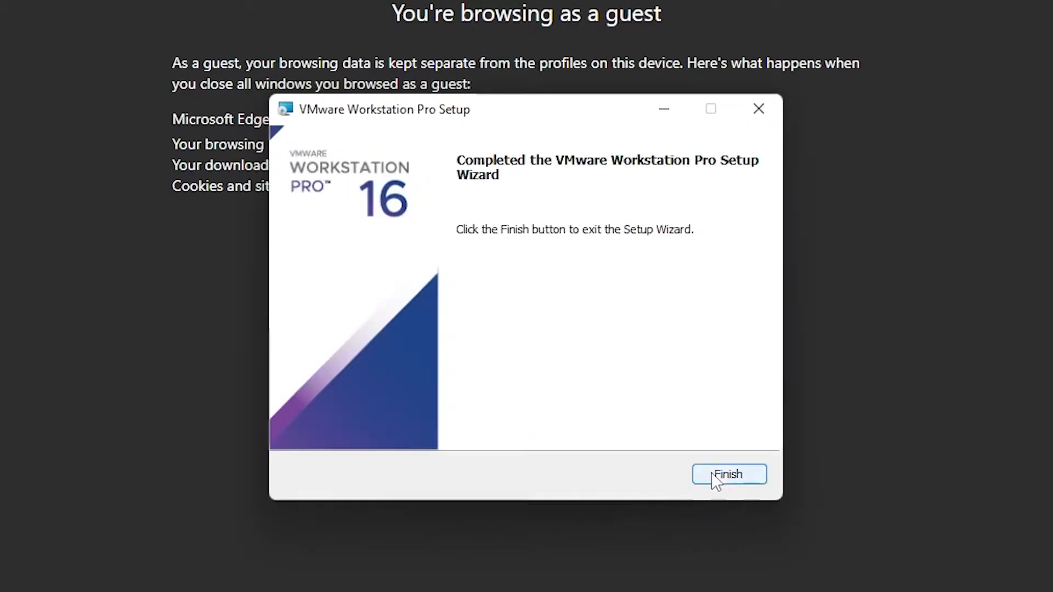
pyautogui.click(718, 474)
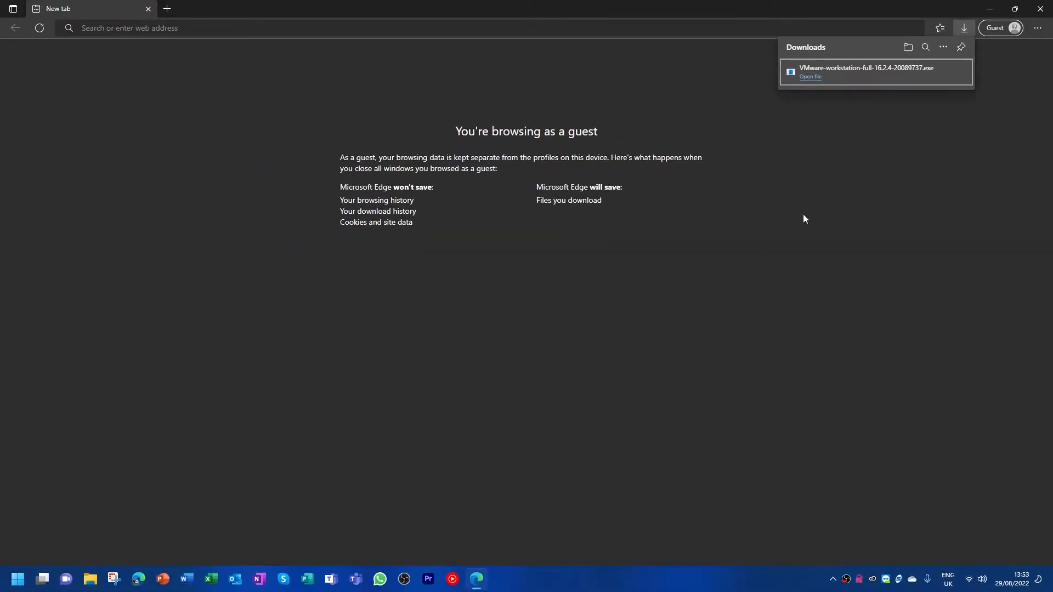
# Close the browser window and restart the computer.
pyautogui.click(1040, 9)
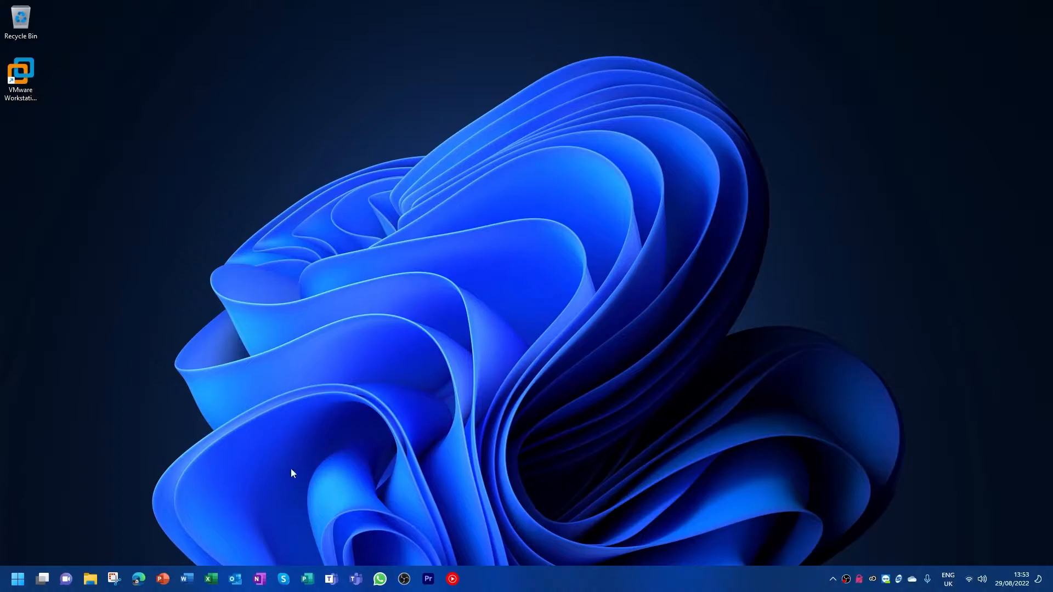
pyautogui.click(18, 578)
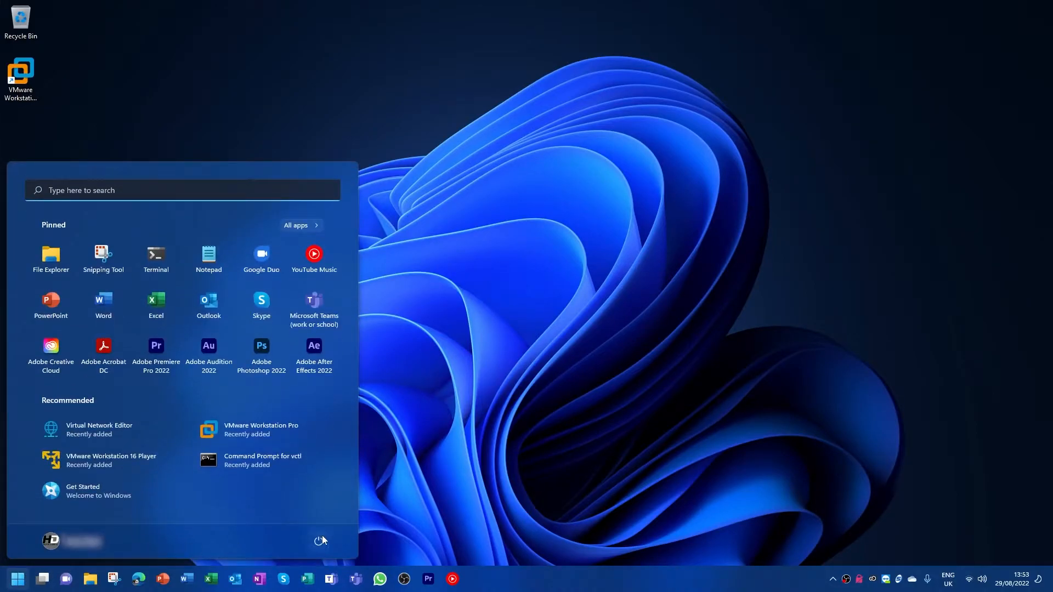
pyautogui.click(321, 535)
pyautogui.click(320, 519)
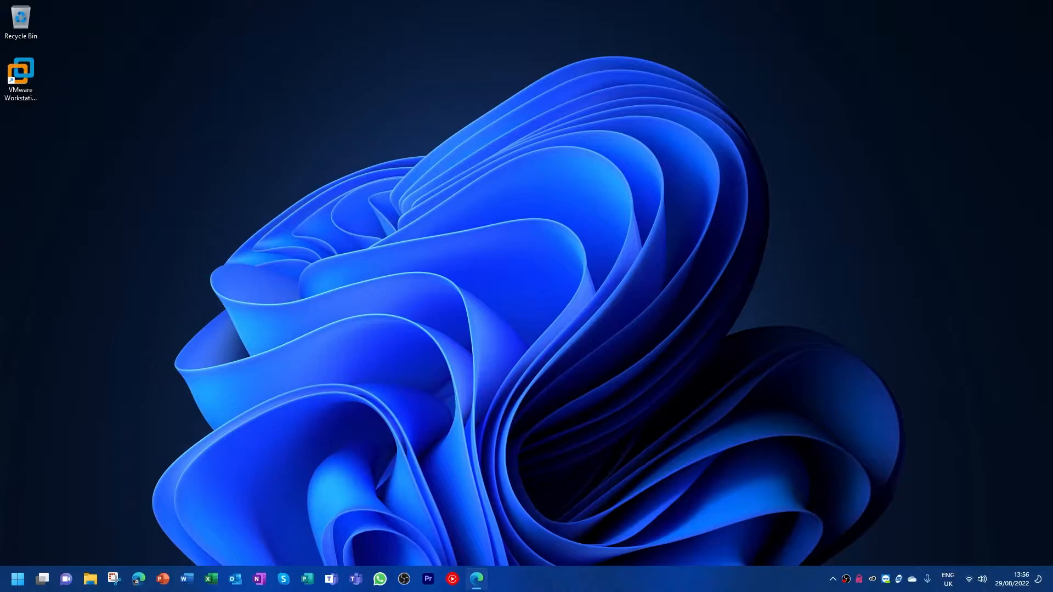
pyautogui.moveTo(1052, 164); pyautogui.dragTo(857, 0)
pyautogui.write('https://www.microsoft.com/en-gb/software-download/windows11/')
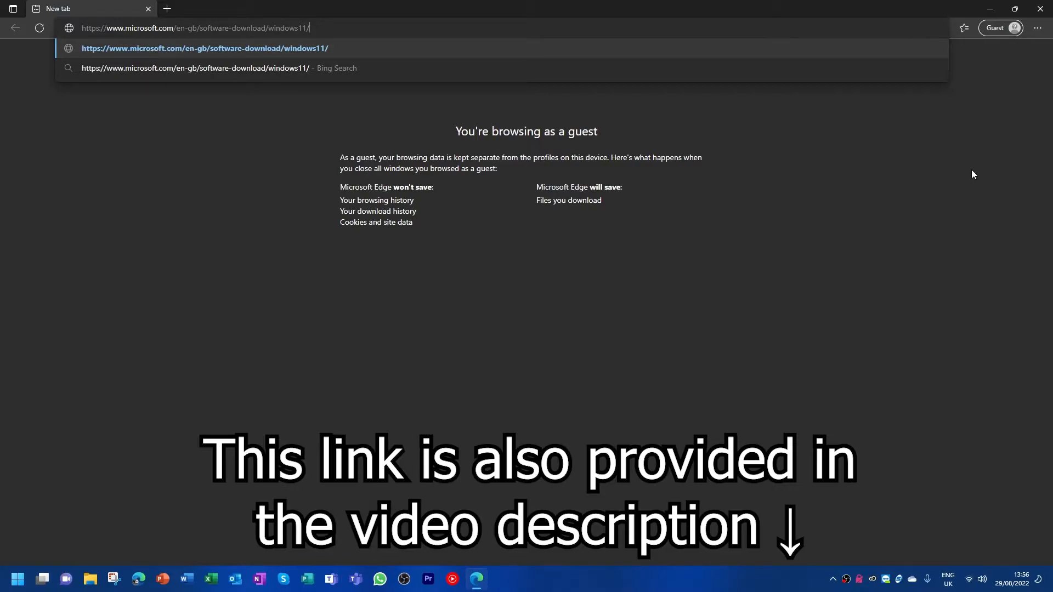
pyautogui.press('Return')
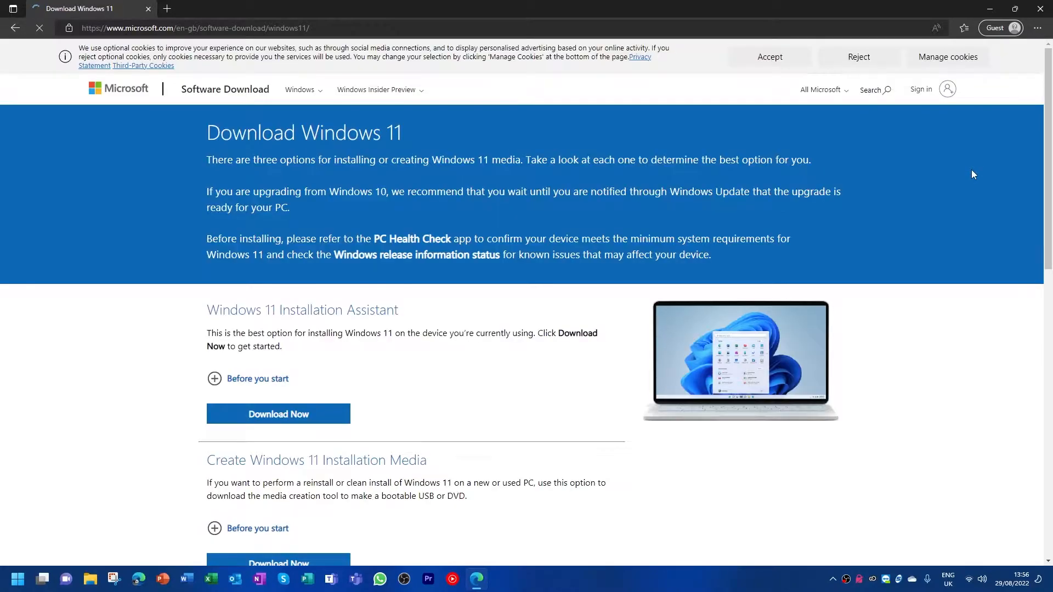
pyautogui.scroll(-5, 972, 173)
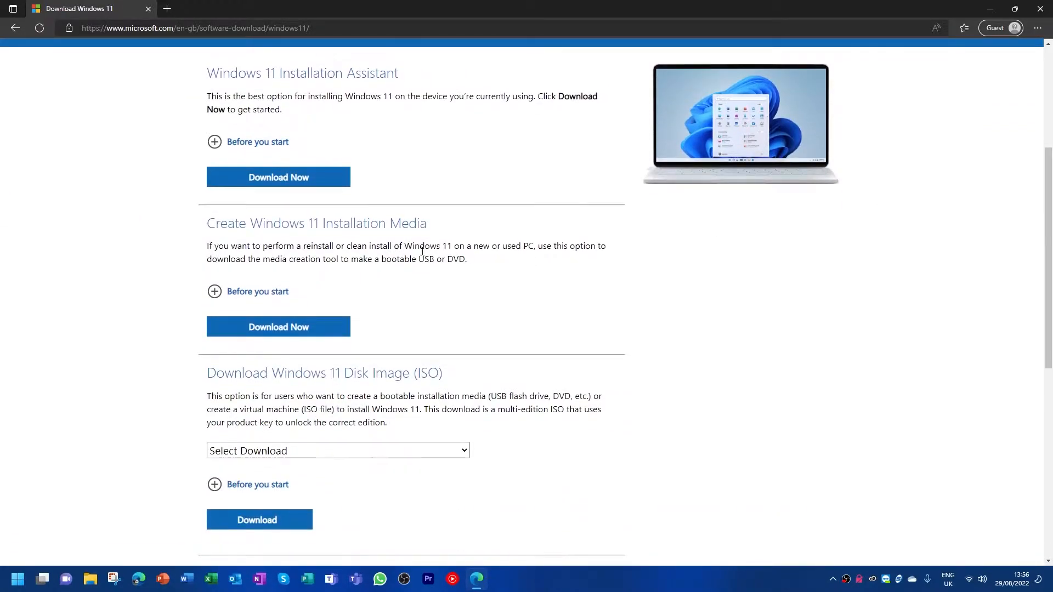
pyautogui.click(291, 329)
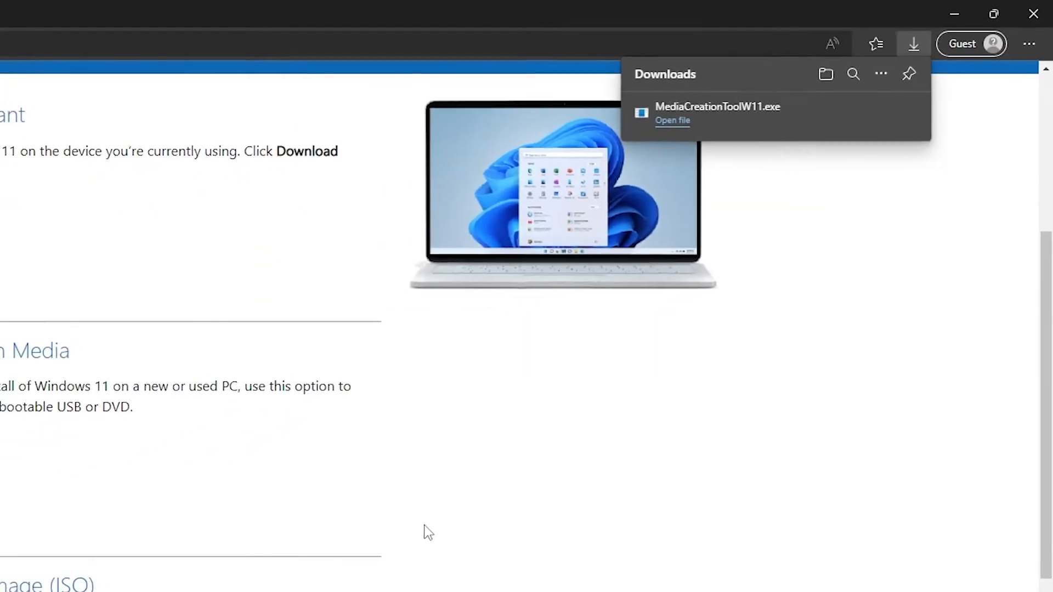
# Run the downloaded MediaCreationToolW11.exe and accept its license terms.
pyautogui.click(820, 81)
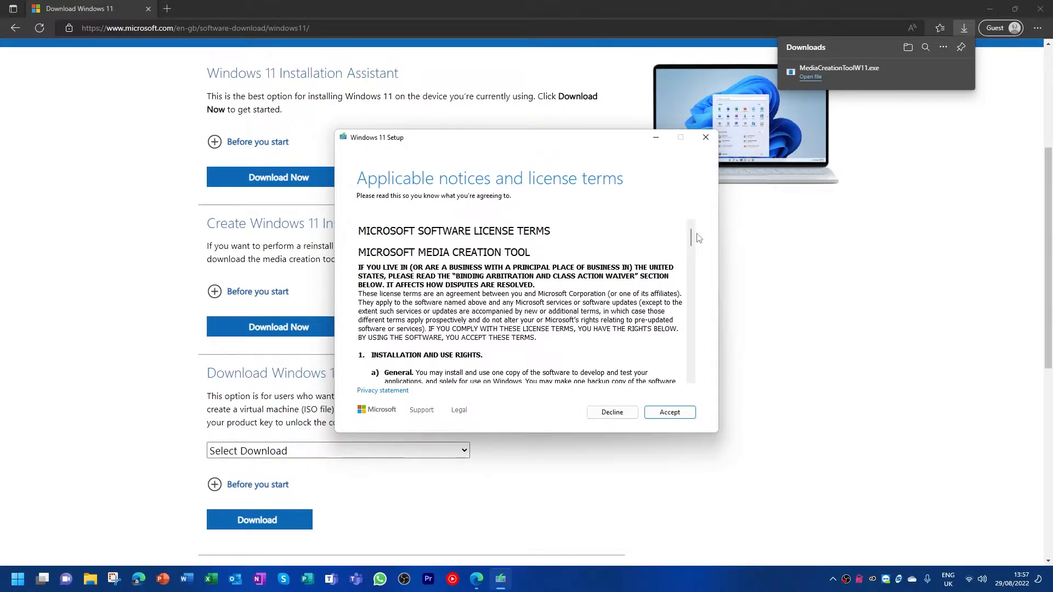
pyautogui.moveTo(692, 238); pyautogui.dragTo(690, 378)
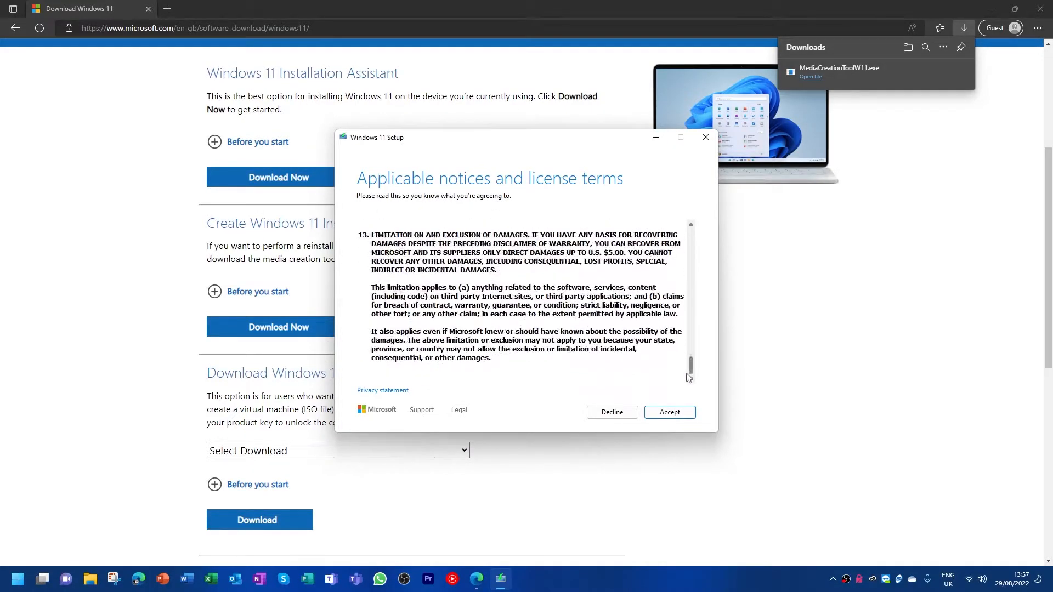
pyautogui.click(686, 414)
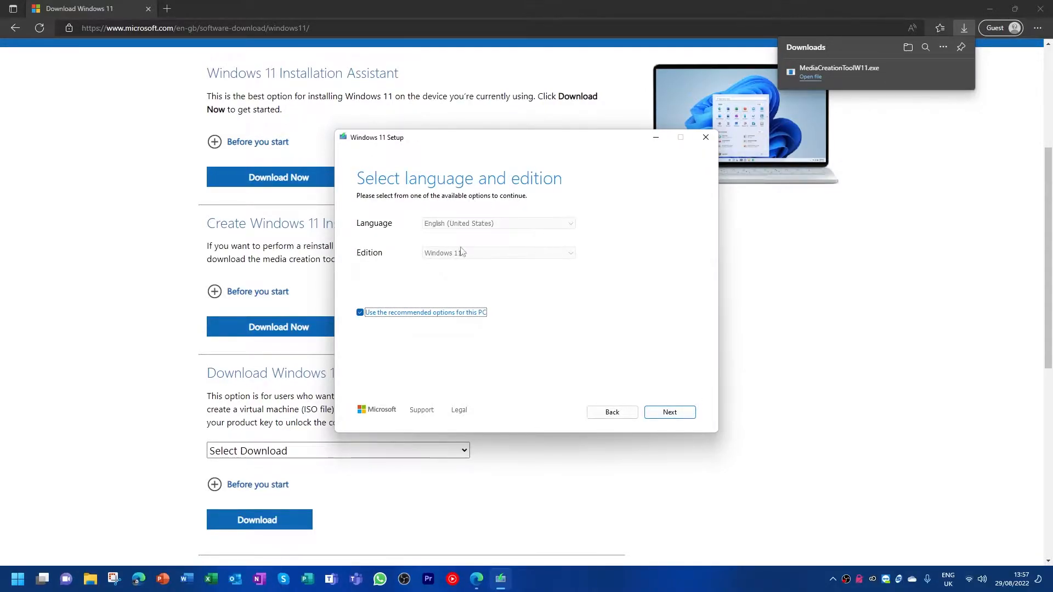
# Turn off the recommended options and set the language to English (United Kingdom) with the Windows 11 edition.
pyautogui.click(361, 313)
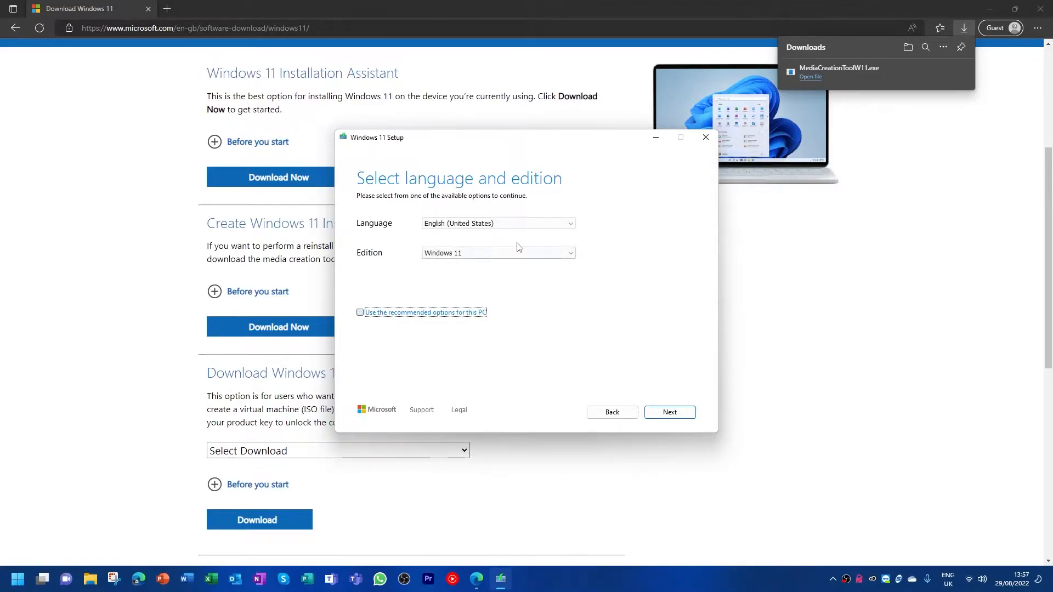
pyautogui.click(522, 223)
pyautogui.scroll(1, 521, 255)
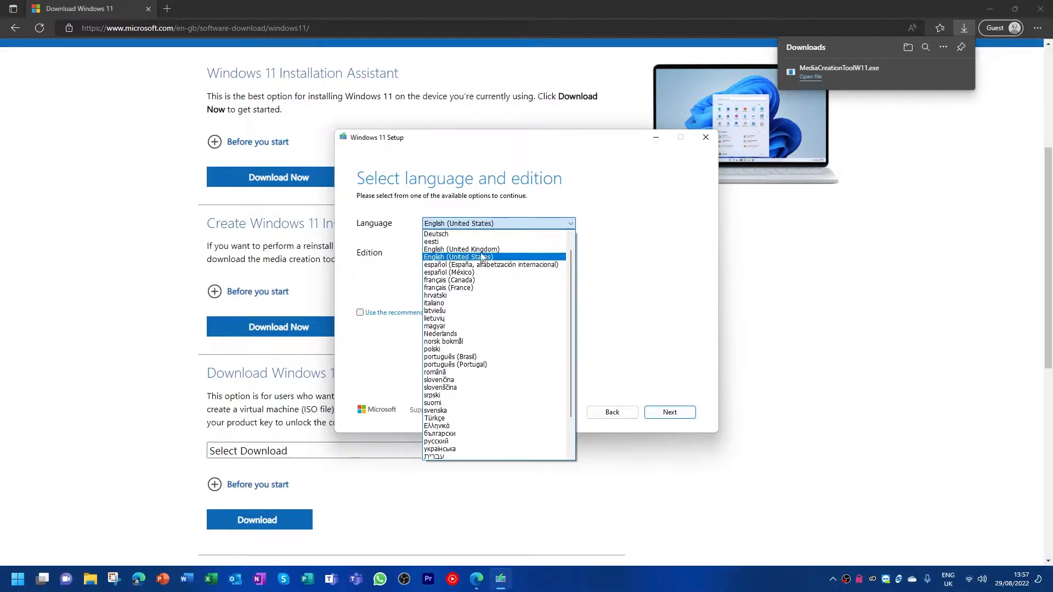
pyautogui.click(482, 256)
pyautogui.click(479, 256)
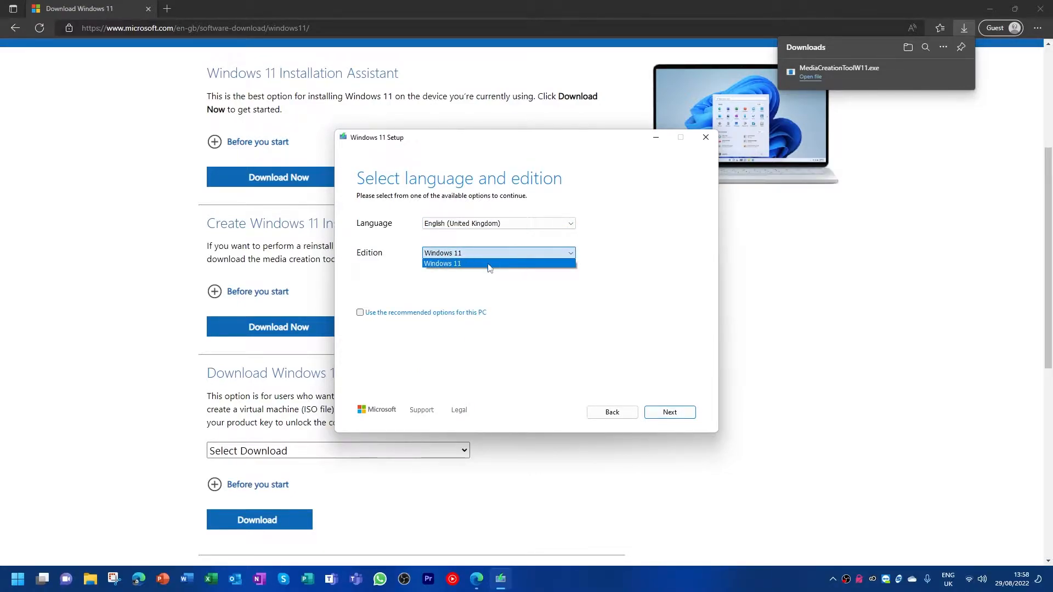
pyautogui.click(468, 266)
pyautogui.click(668, 411)
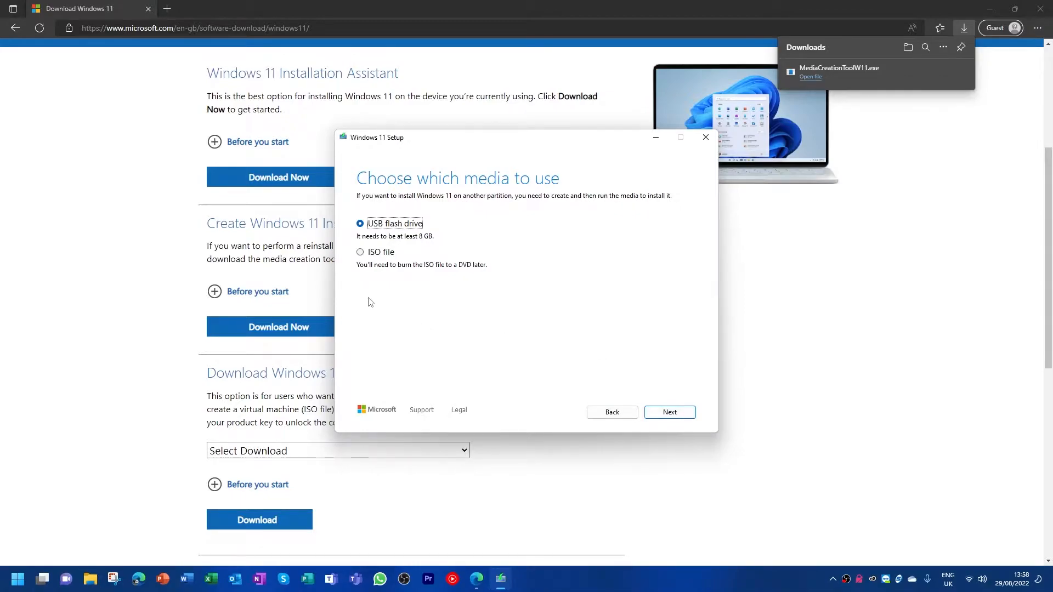
# Create the installation media as an ISO file named Windows11.iso in the Downloads folder, and finish the setup.
pyautogui.click(360, 253)
pyautogui.click(691, 417)
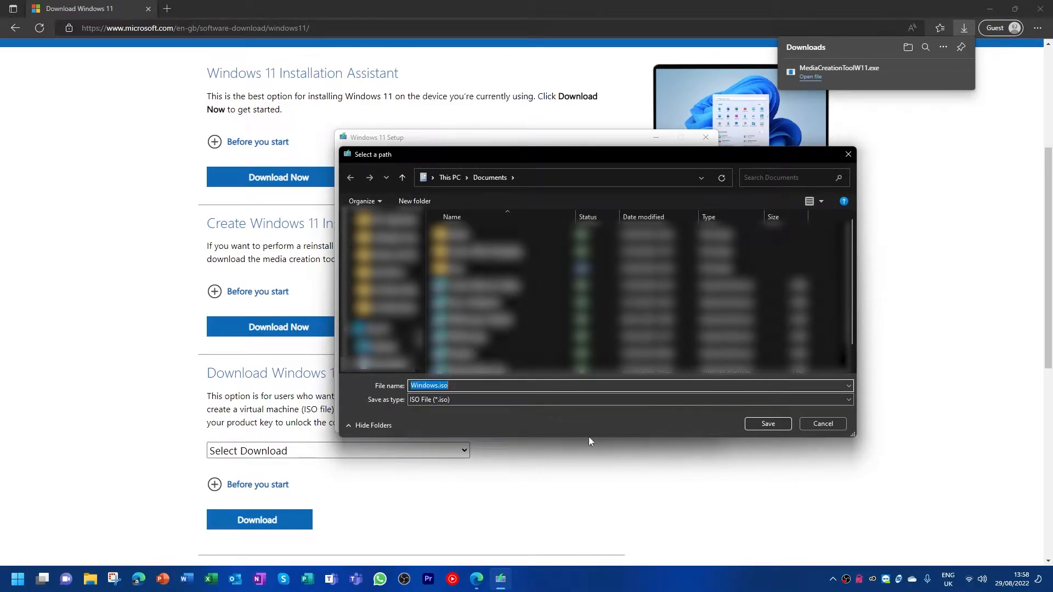
pyautogui.scroll(-5, 405, 301)
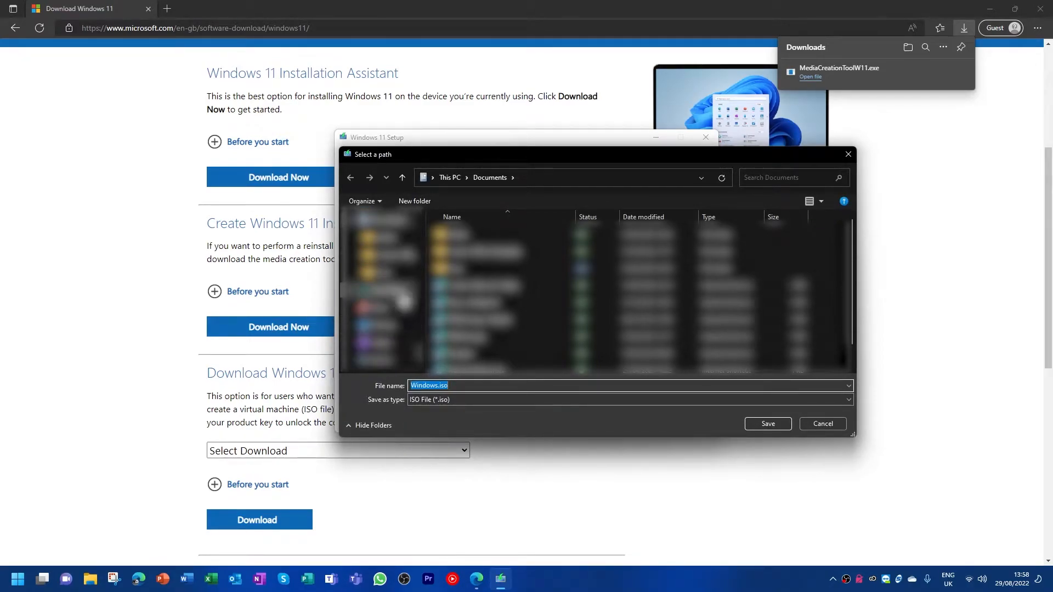
pyautogui.click(398, 290)
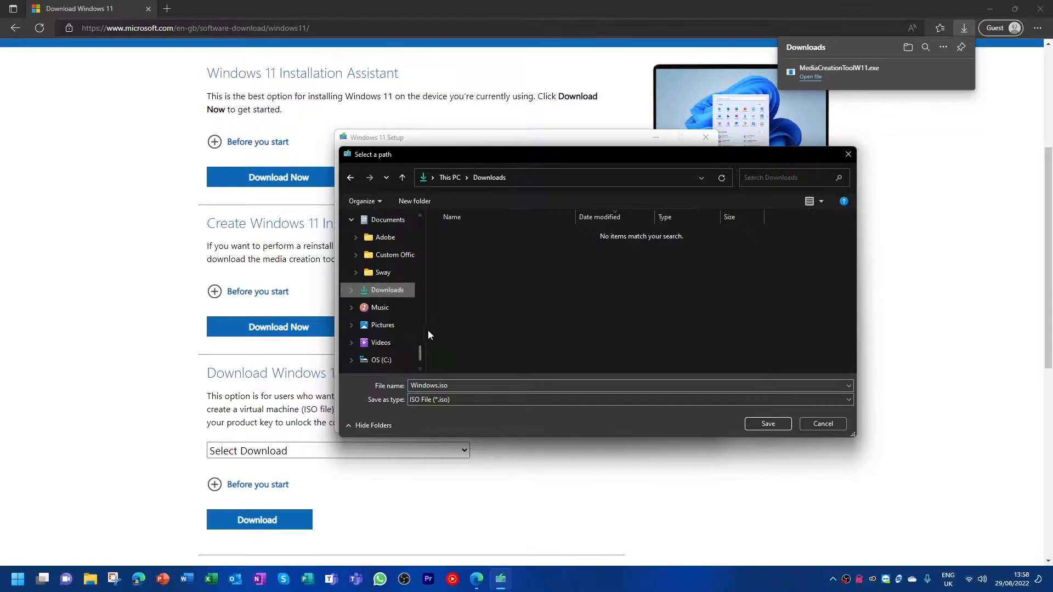
pyautogui.click(463, 386)
pyautogui.click(463, 386)
pyautogui.click(436, 387)
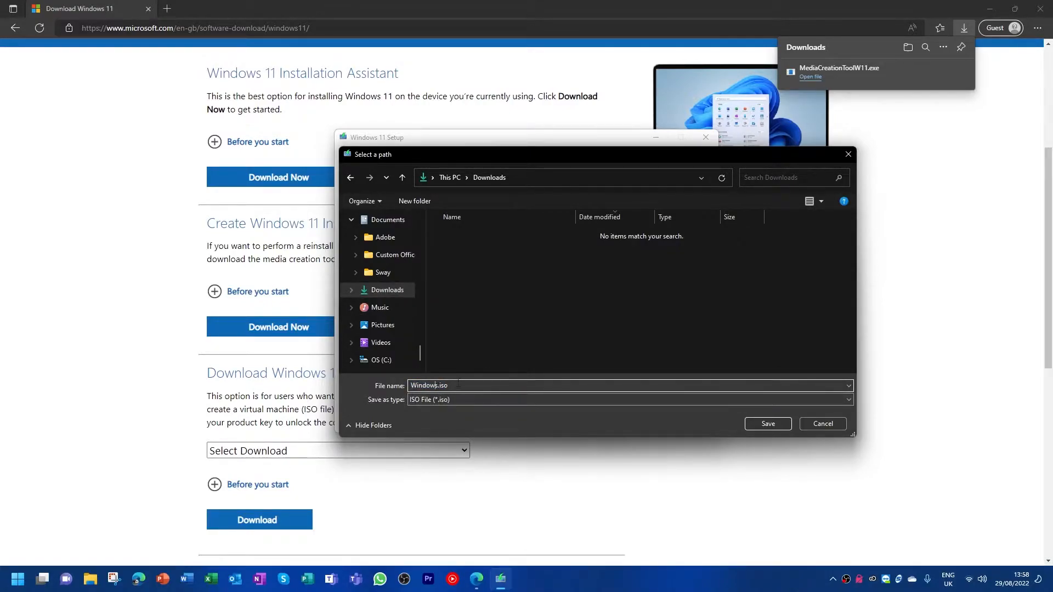
pyautogui.write('11')
pyautogui.click(769, 424)
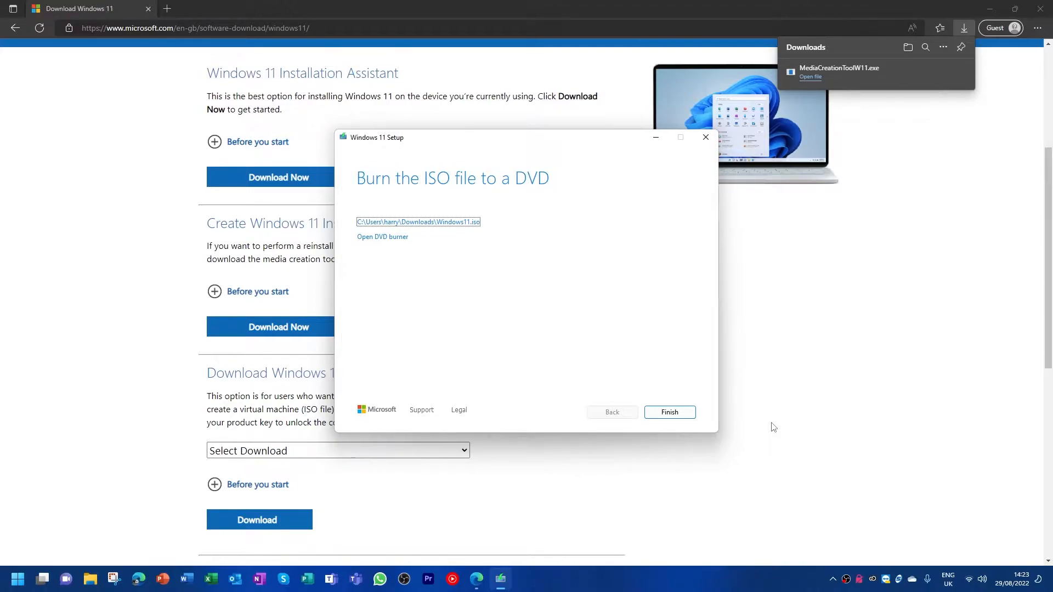
pyautogui.click(681, 415)
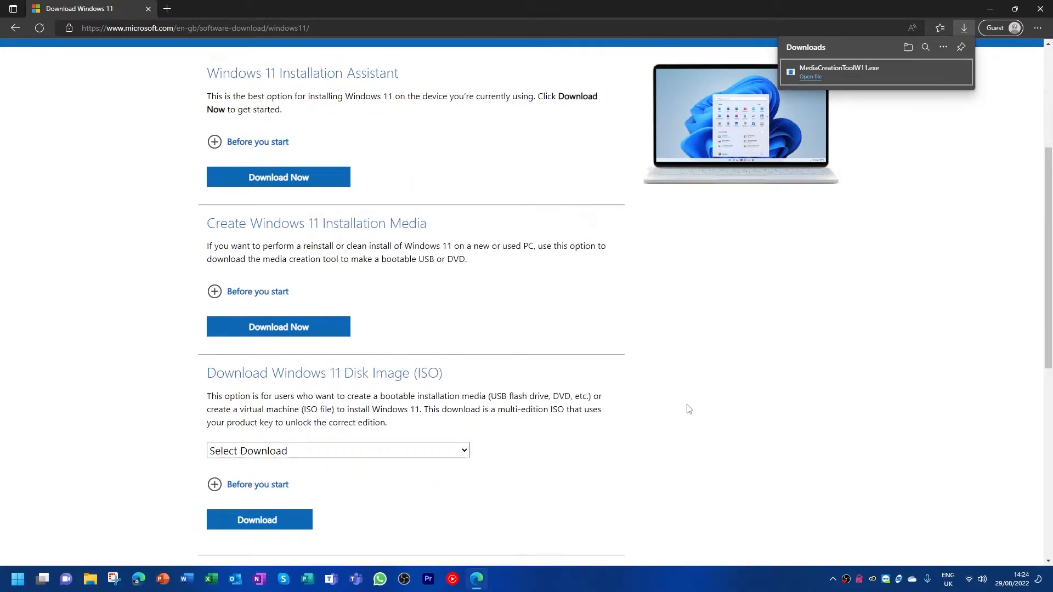
# Close the browser, open VMware Workstation Pro, and start creating a new virtual machine with the Typical (recommended) configuration.
pyautogui.click(1042, 11)
pyautogui.click(1041, 11)
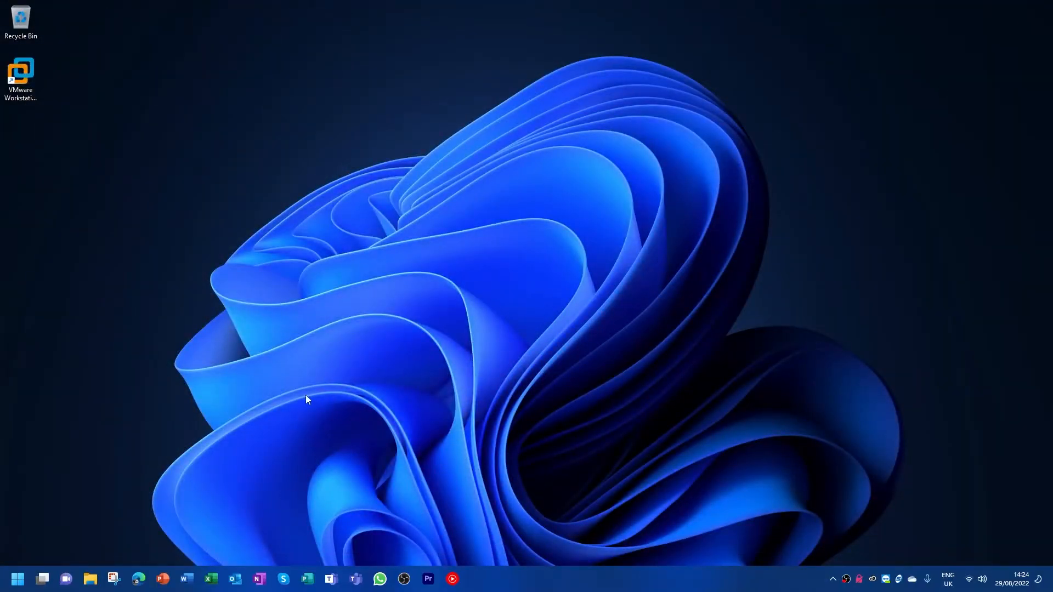
pyautogui.click(18, 579)
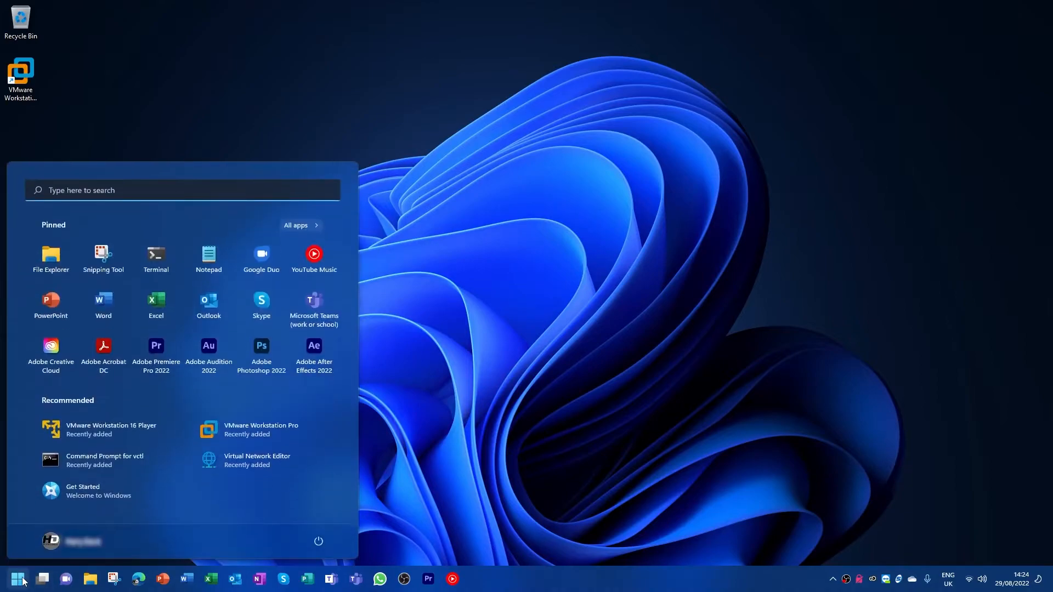
pyautogui.click(254, 431)
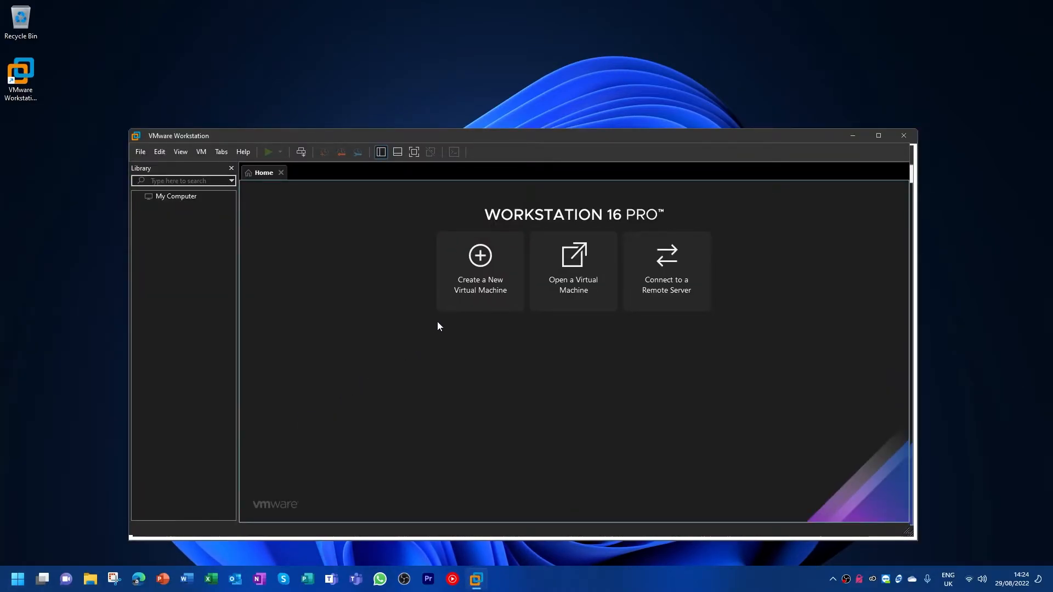
pyautogui.click(480, 265)
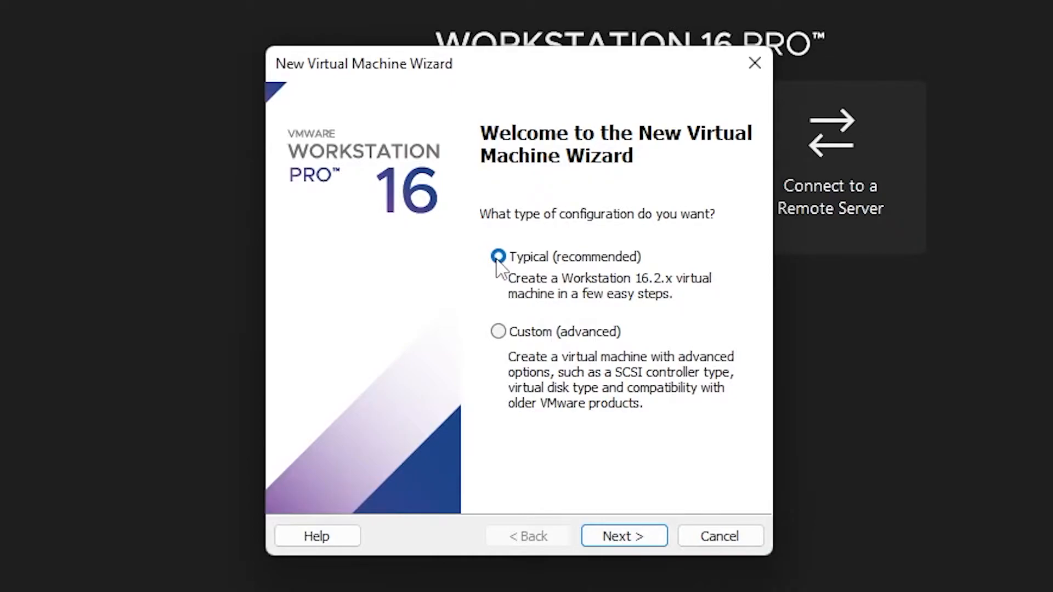
pyautogui.click(629, 539)
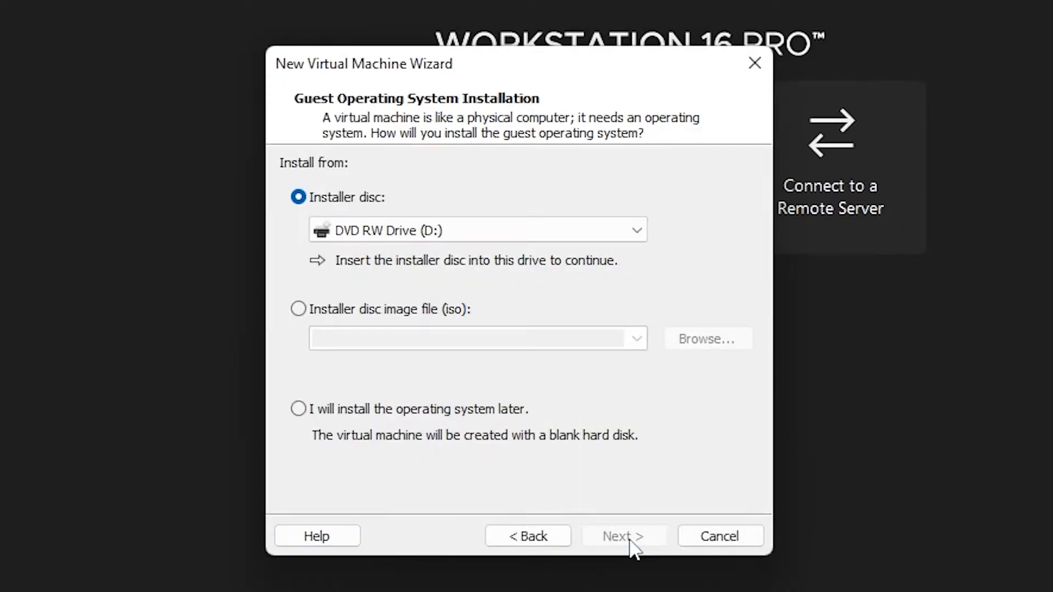
# Use Windows11.iso from the Downloads folder as the installer disc image file for the guest operating system.
pyautogui.click(298, 310)
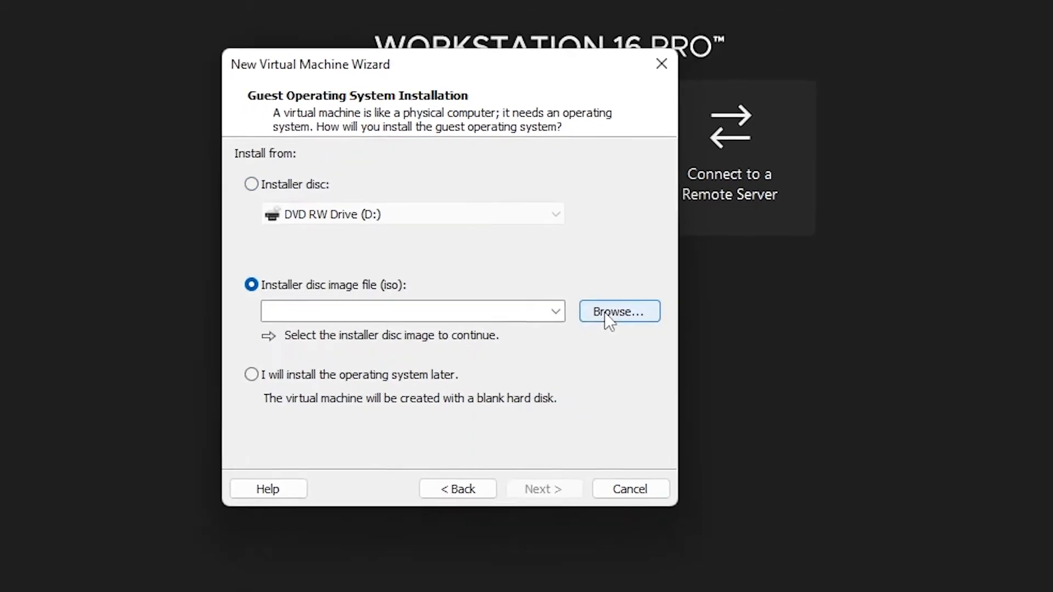
pyautogui.click(610, 316)
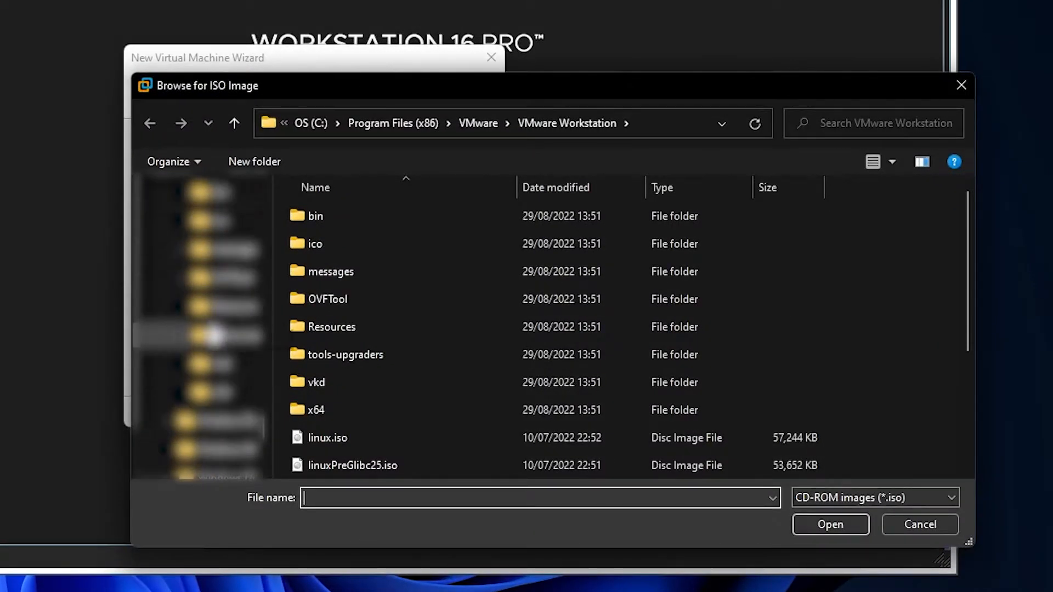
pyautogui.scroll(-3, 215, 335)
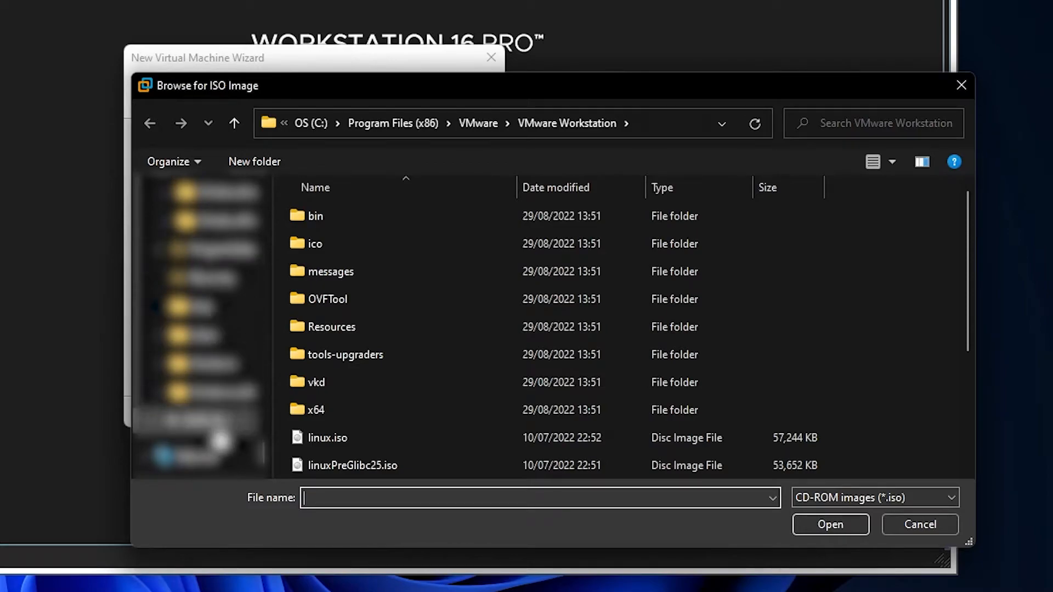
pyautogui.scroll(8, 224, 428)
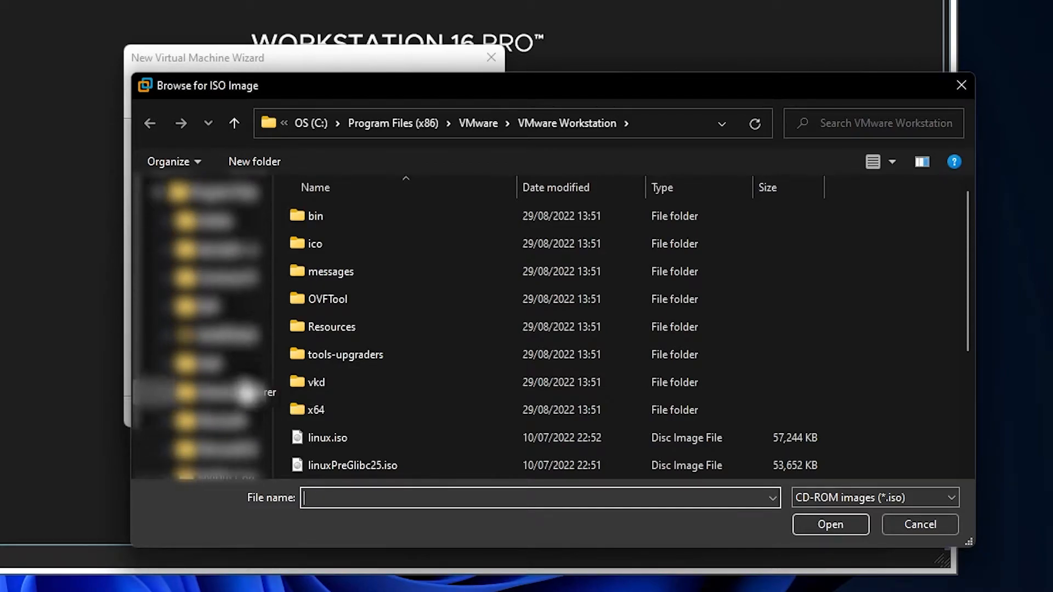
pyautogui.scroll(5, 247, 393)
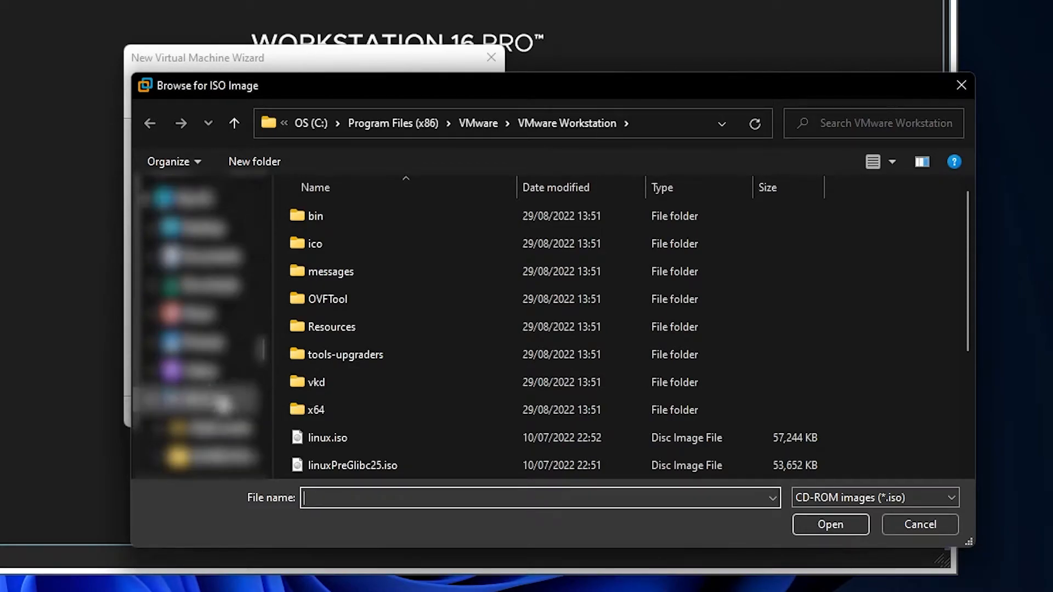
pyautogui.click(217, 286)
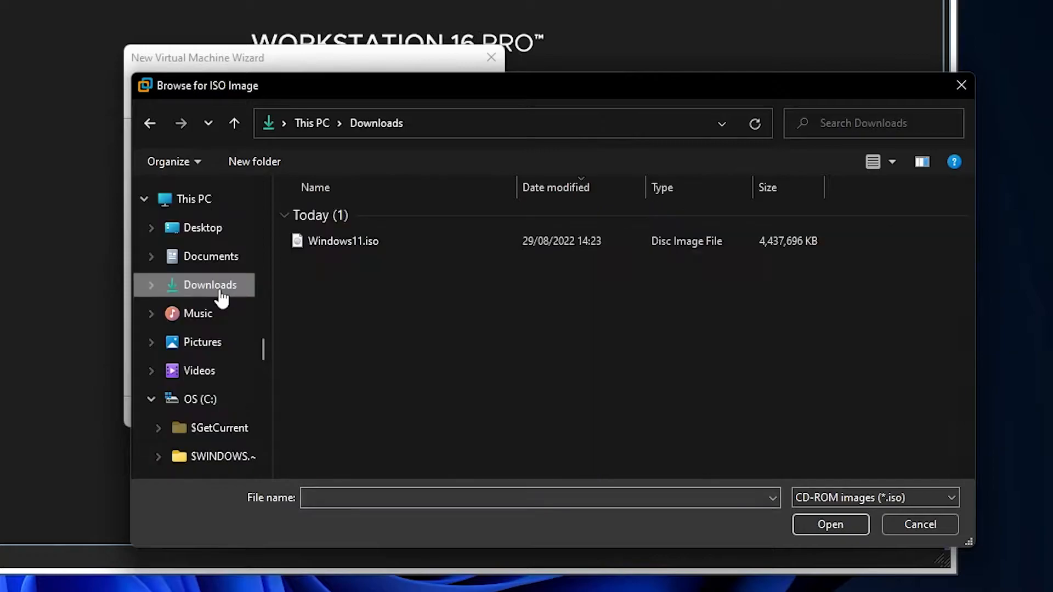
pyautogui.click(324, 244)
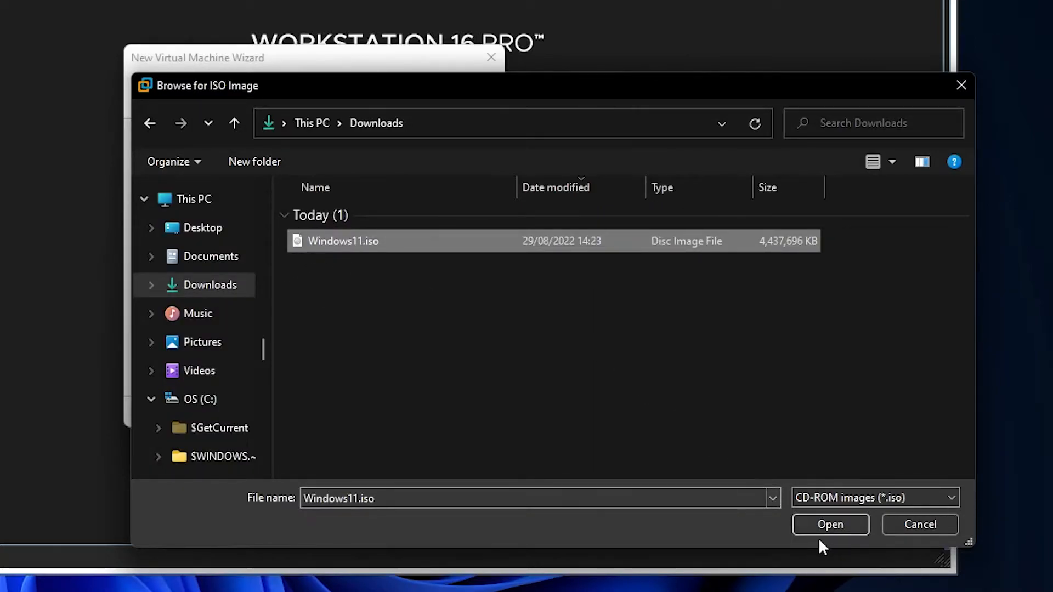
pyautogui.click(829, 525)
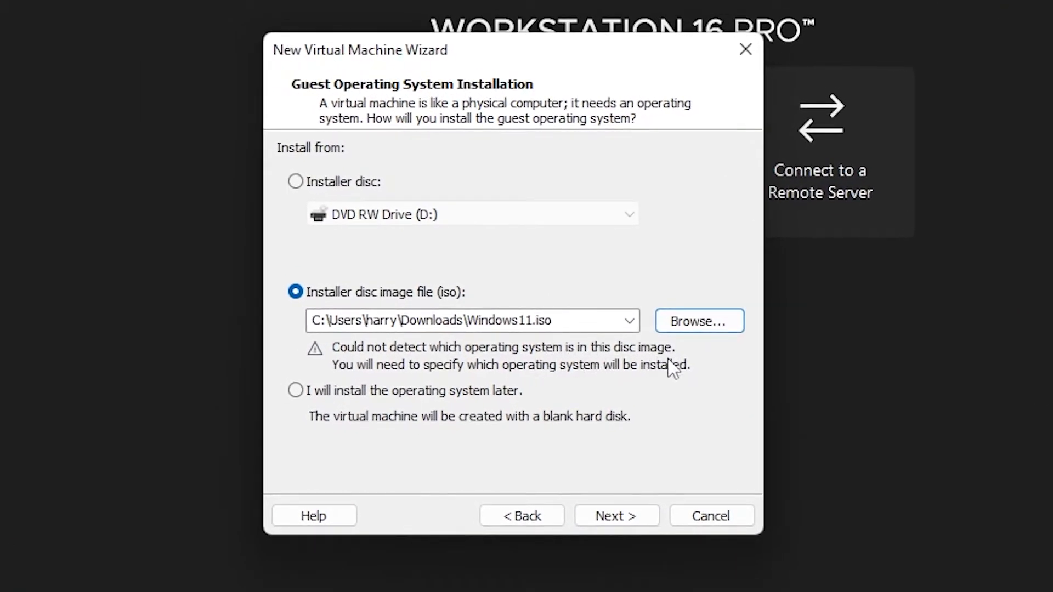
pyautogui.click(613, 516)
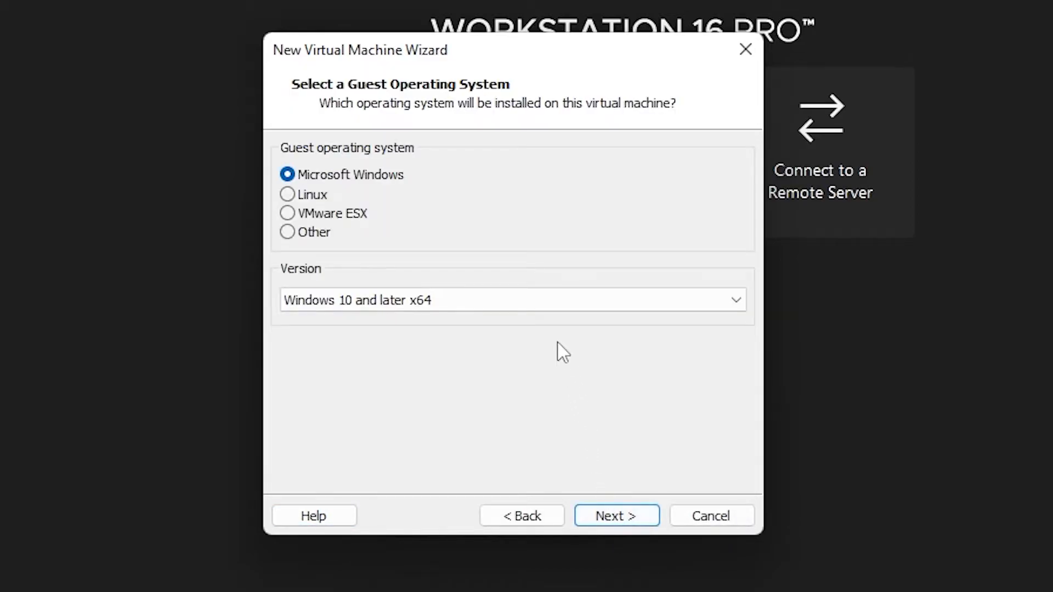
# Choose Windows 10 and later x64 as the Microsoft Windows guest version and accept it.
pyautogui.click(553, 300)
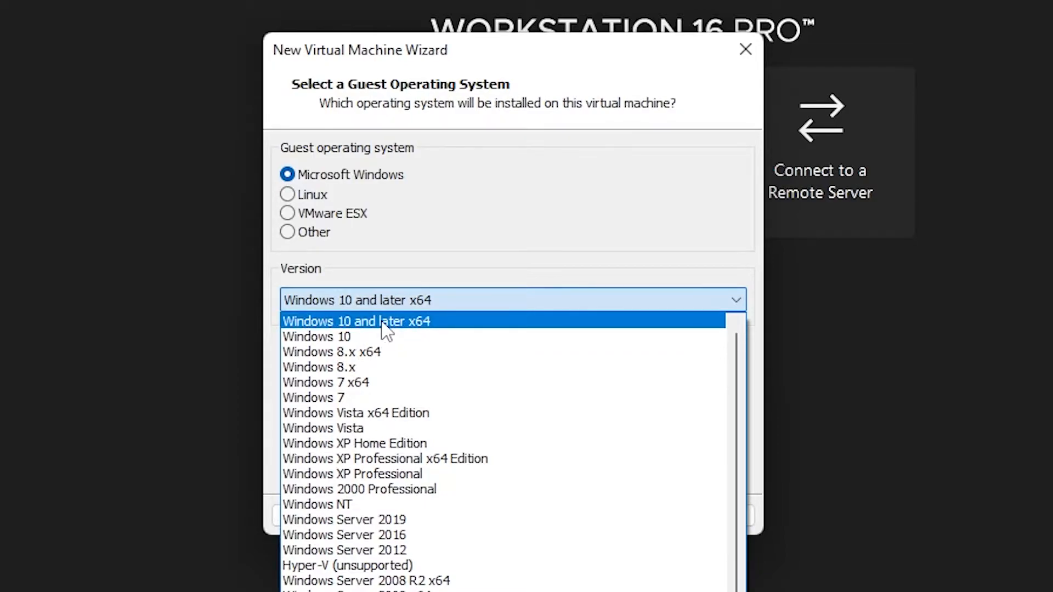
pyautogui.click(383, 323)
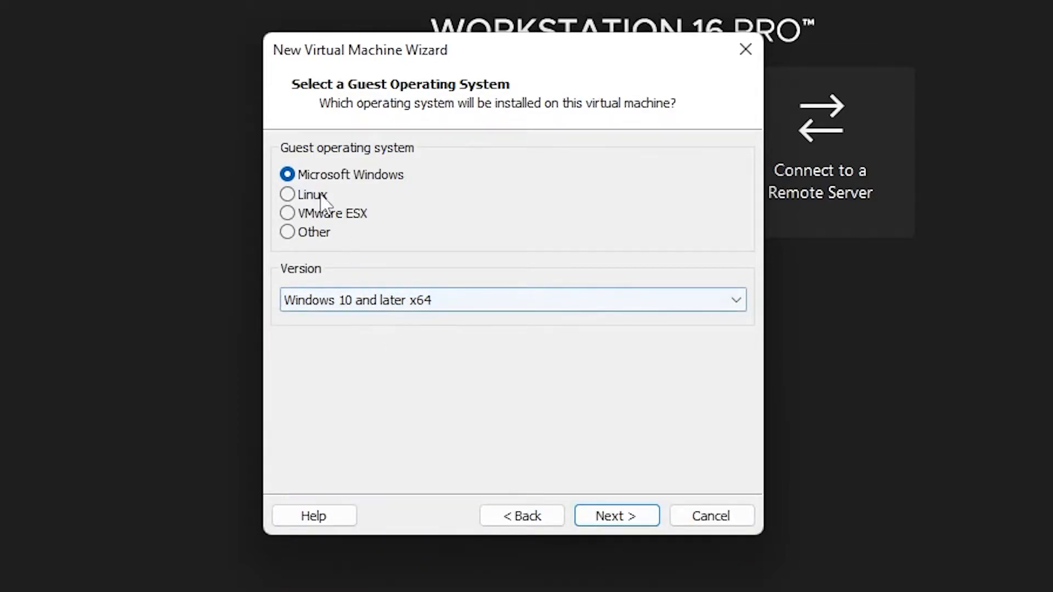
pyautogui.click(610, 521)
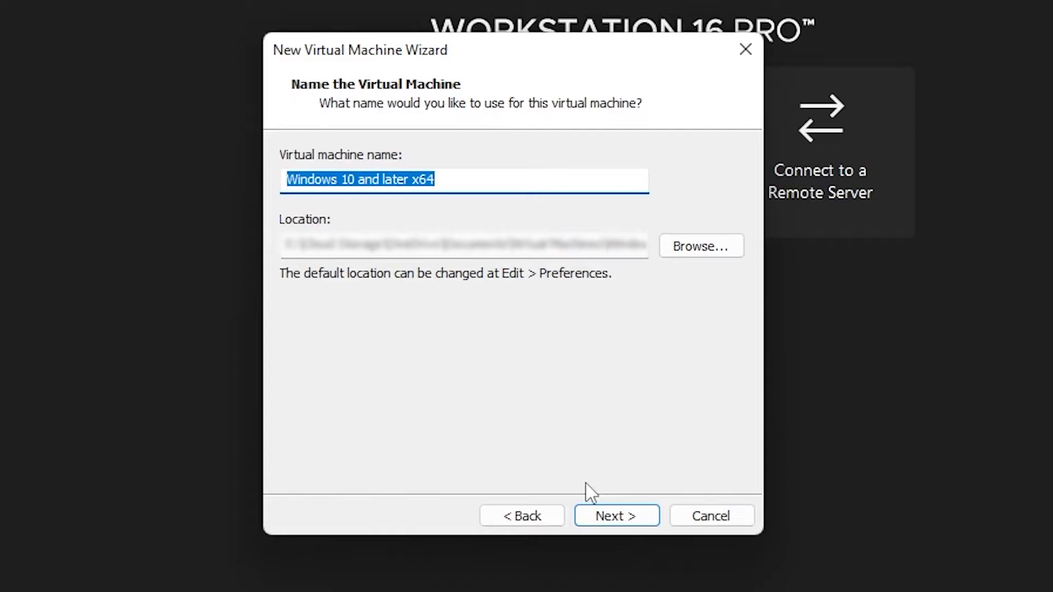
# Name the virtual machine Windows 11.
pyautogui.write('Windo')
pyautogui.press('BackSpace')
pyautogui.press('BackSpace')
pyautogui.press('BackSpace')
pyautogui.press('BackSpace')
pyautogui.write('indows 11')
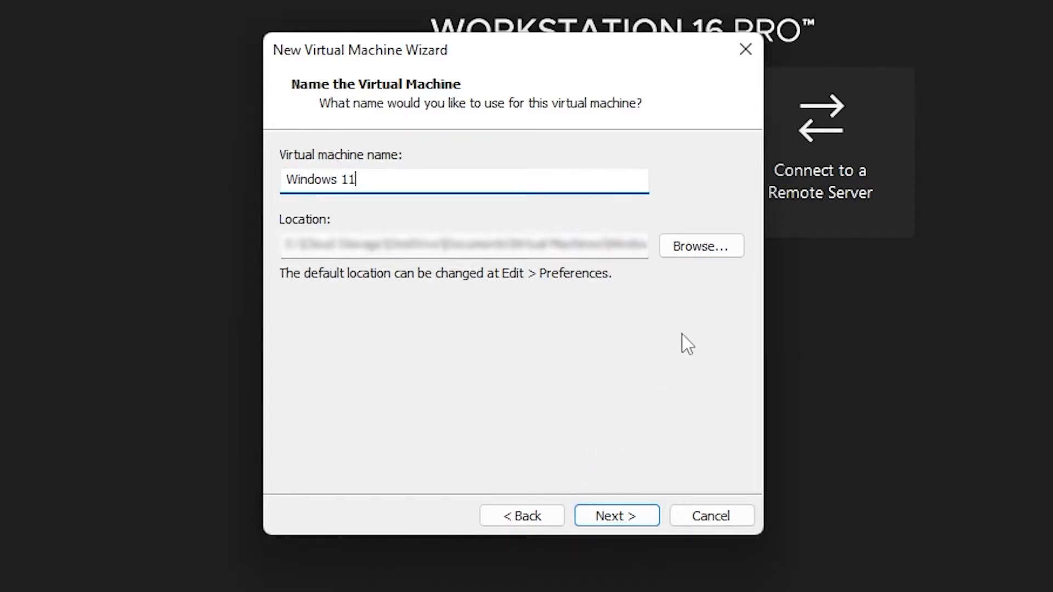
# Create a Virtual Machines folder on the DATA (E:) drive and accept it as the virtual machine's location.
pyautogui.click(670, 248)
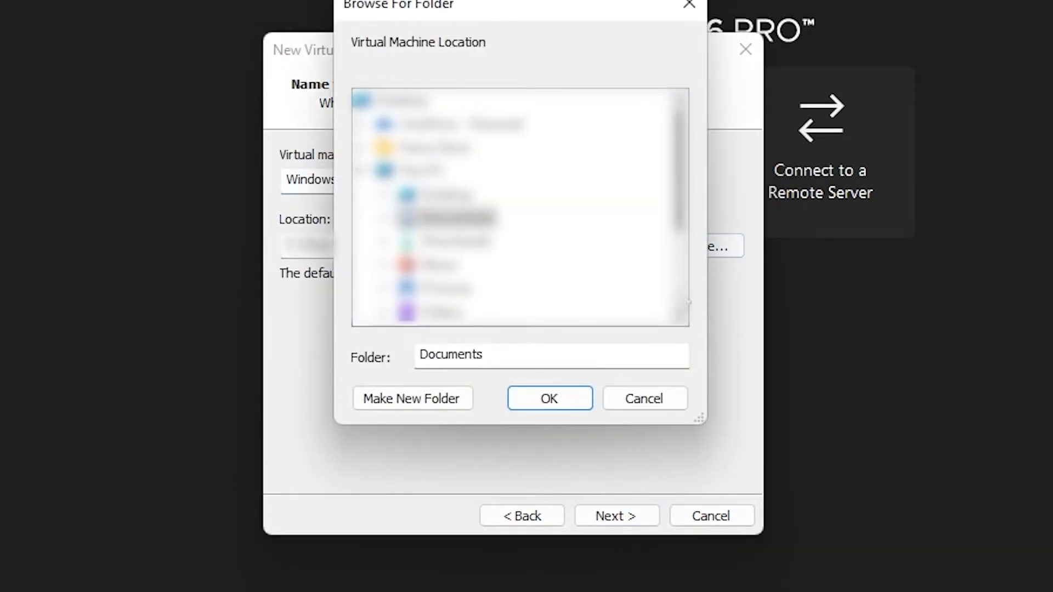
pyautogui.scroll(-2, 561, 218)
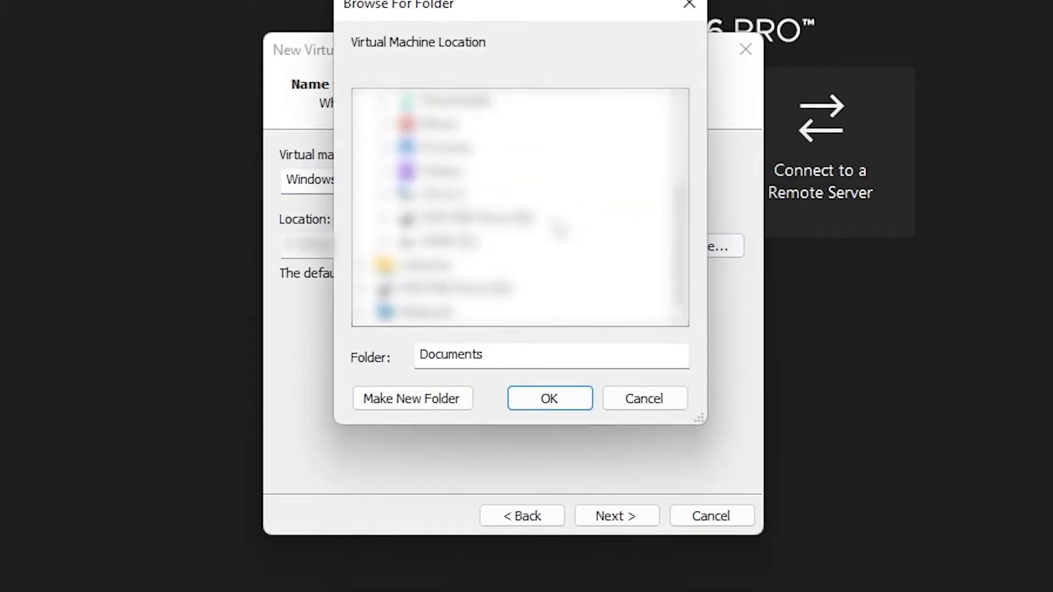
pyautogui.click(490, 245)
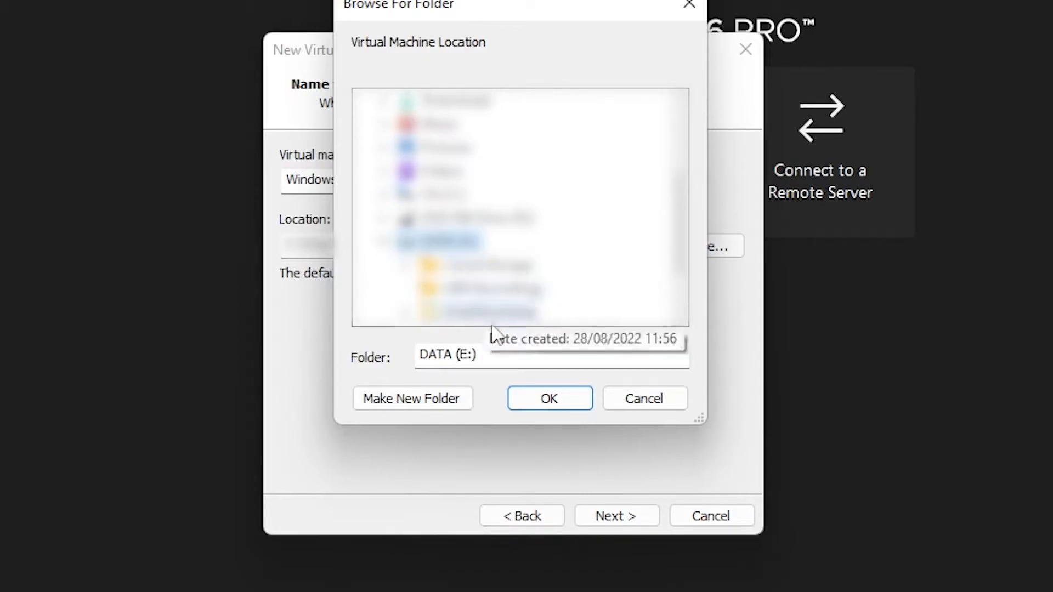
pyautogui.scroll(-1, 491, 321)
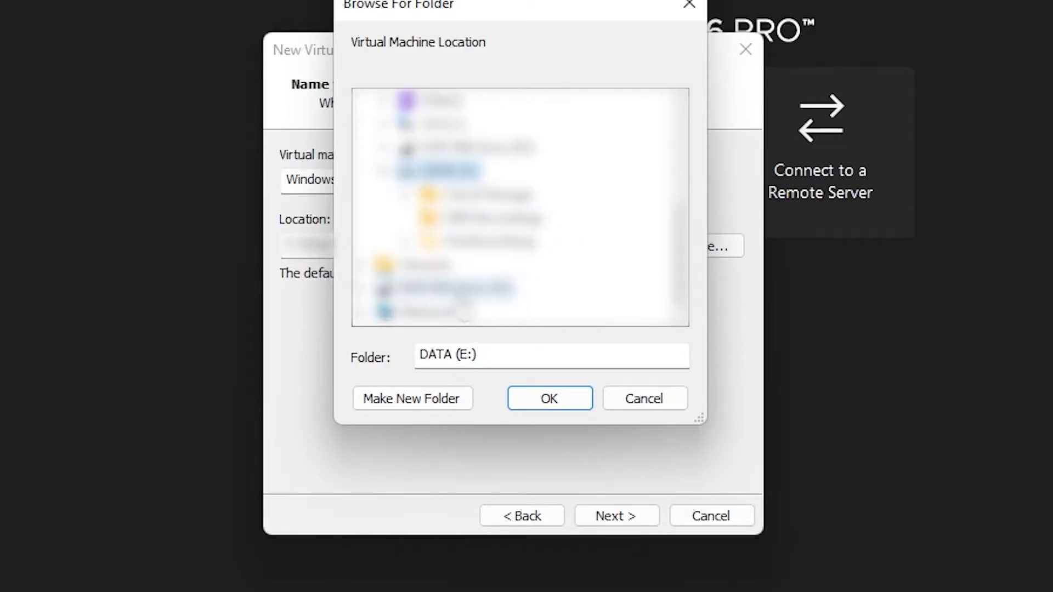
pyautogui.click(417, 399)
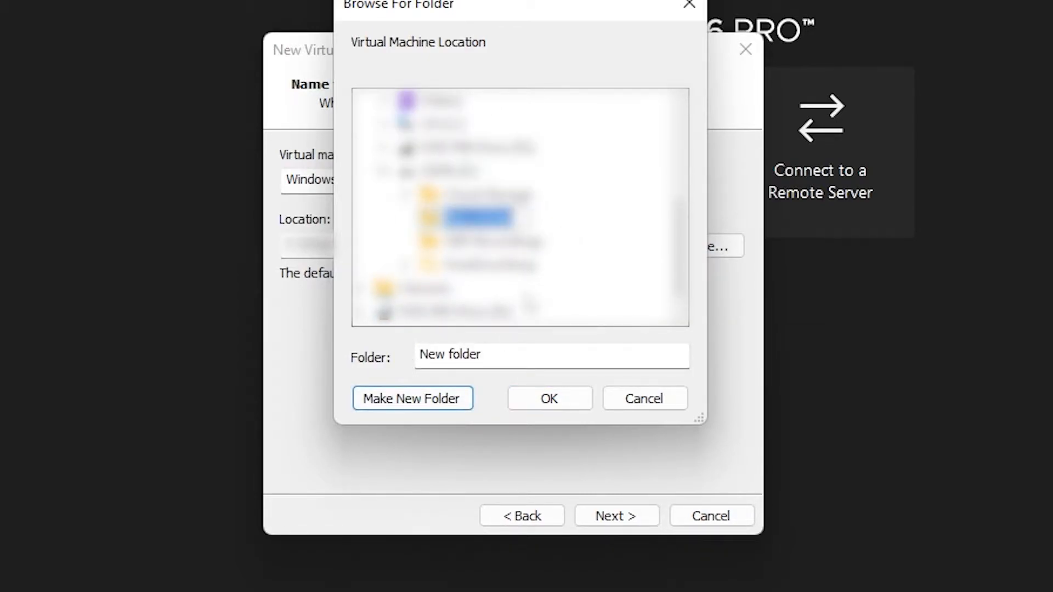
pyautogui.write('Virtual Machine')
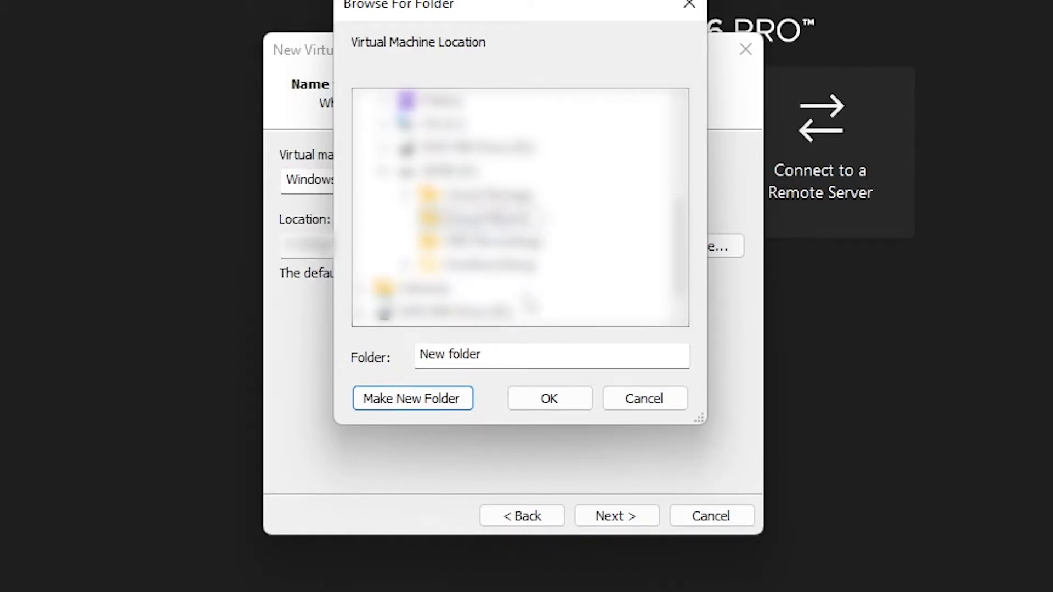
pyautogui.press('Return')
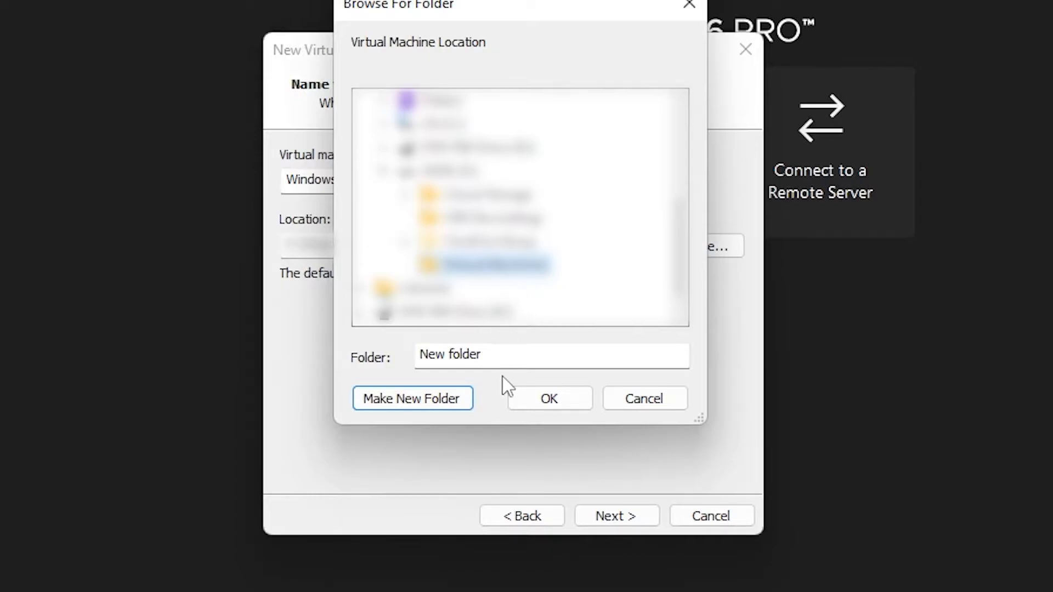
pyautogui.click(538, 406)
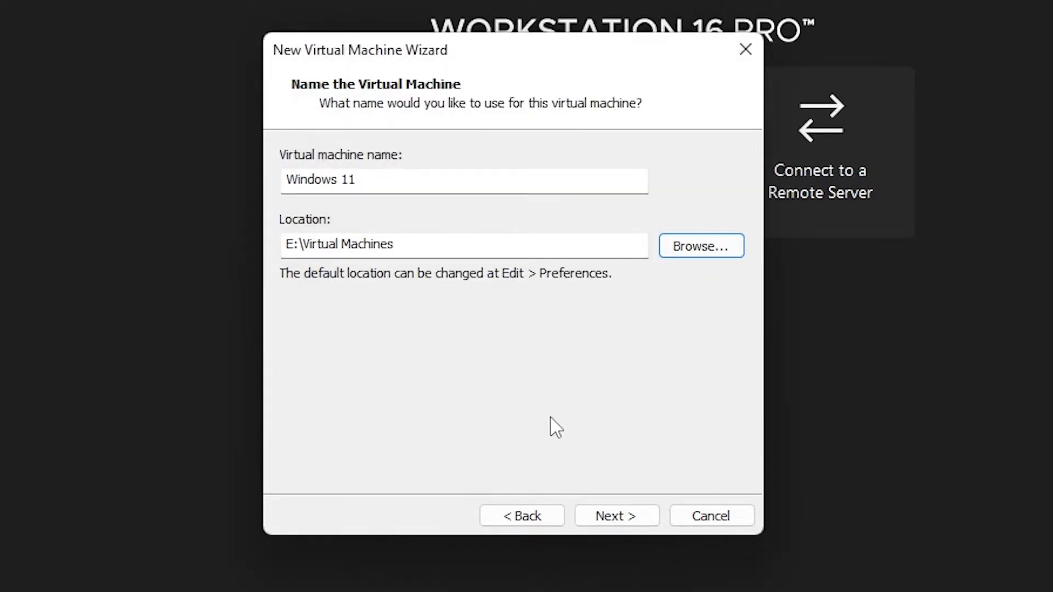
pyautogui.click(620, 516)
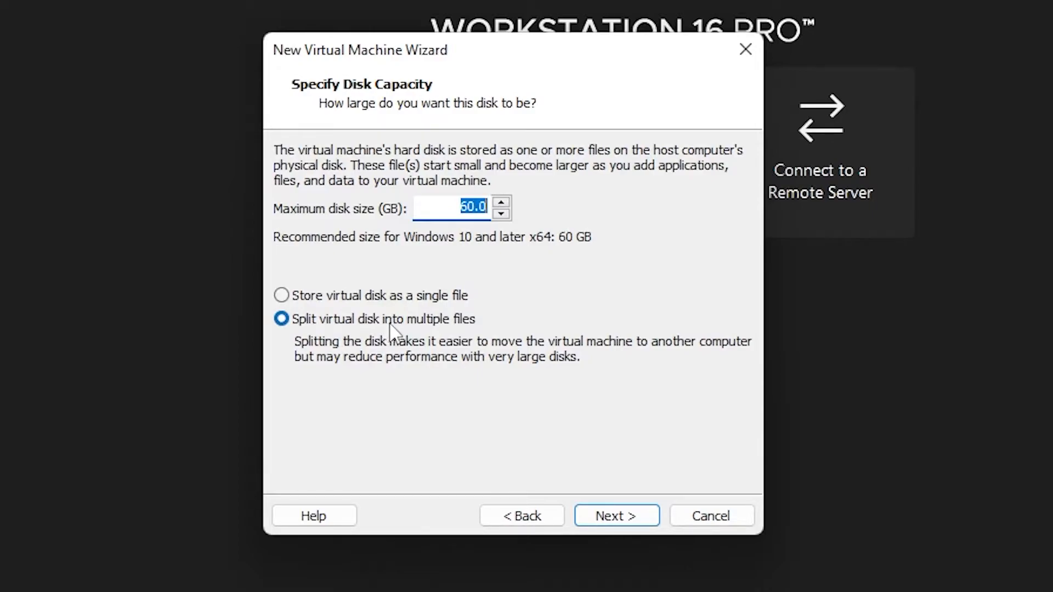
# Store the virtual disk as a single file, and set the virtual machine's memory to 4096 MB in the hardware customization.
pyautogui.click(360, 295)
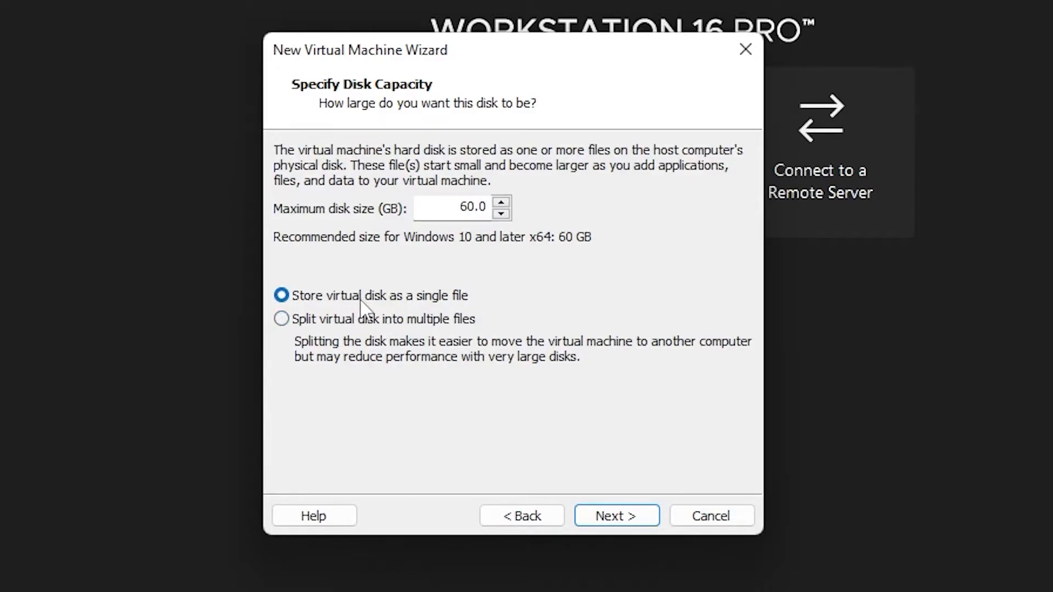
pyautogui.click(605, 516)
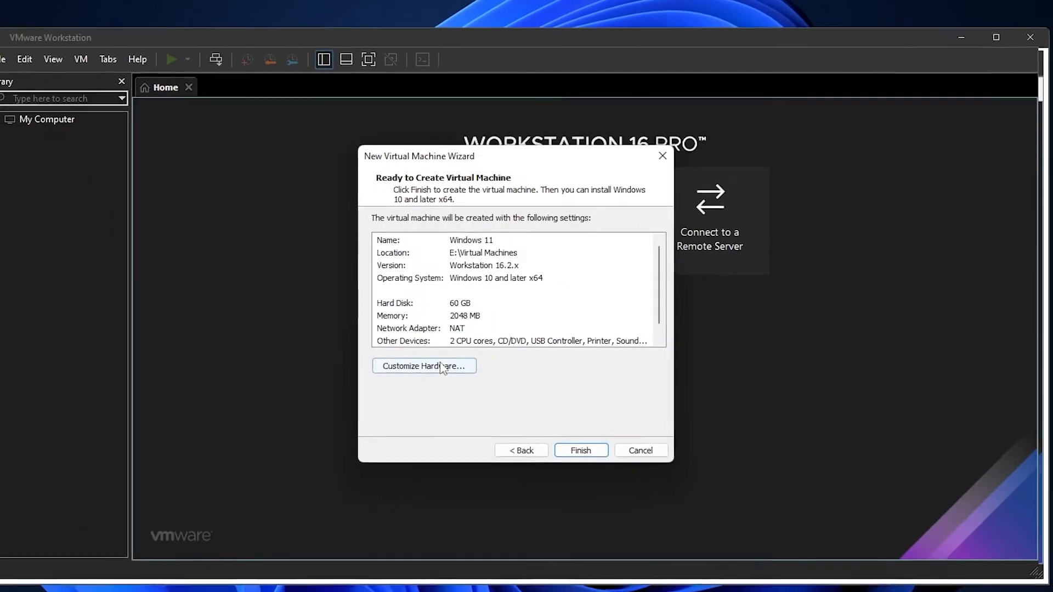
pyautogui.click(418, 367)
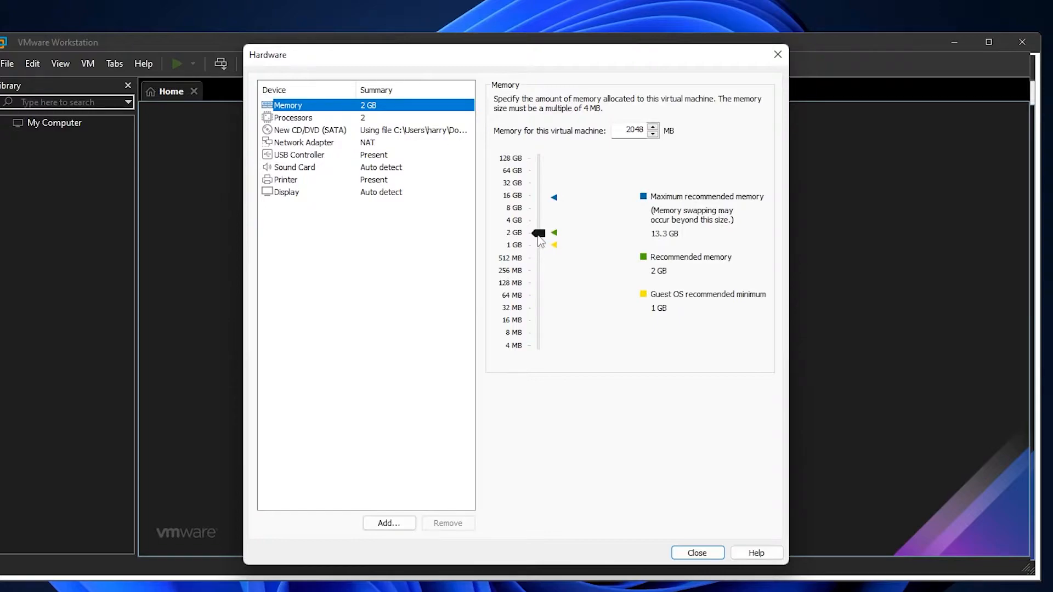
pyautogui.moveTo(540, 236); pyautogui.dragTo(539, 224)
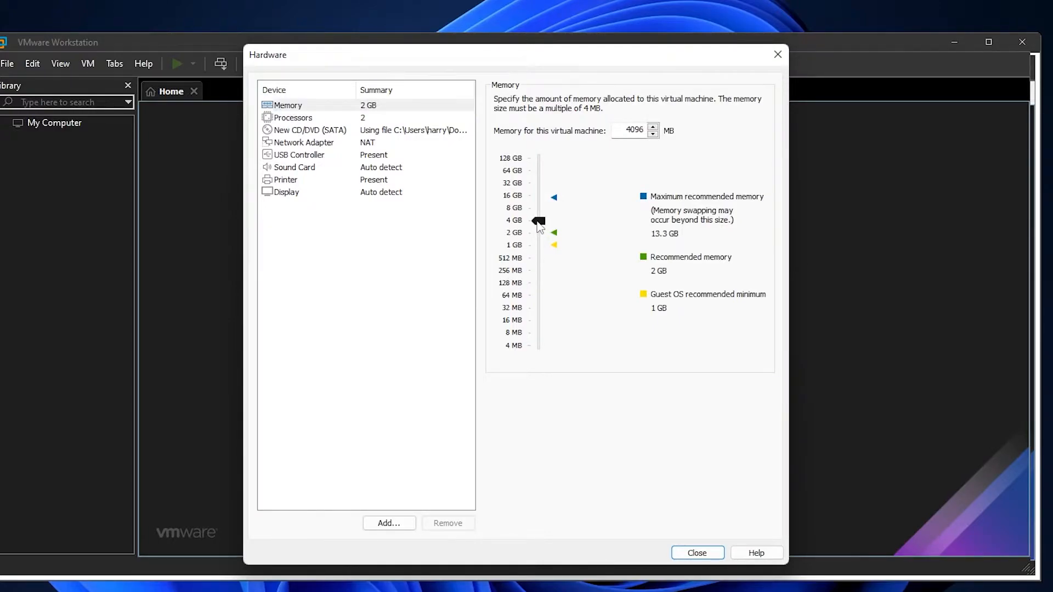
# Review the hardware settings for the processors, CD/DVD drive, network adapter, USB controller, sound card, printer and display.
pyautogui.click(419, 119)
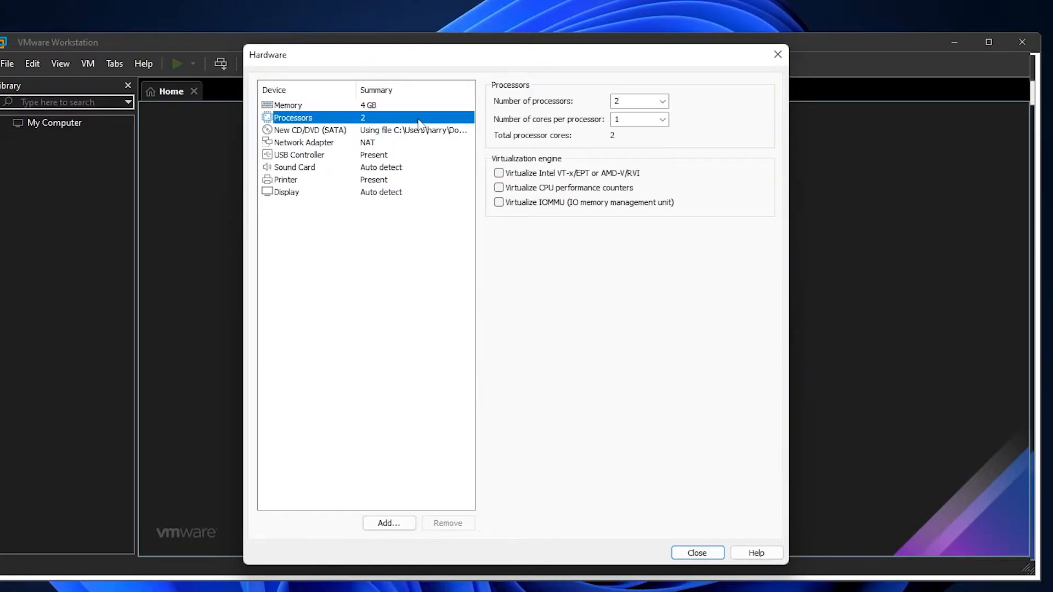
pyautogui.click(375, 132)
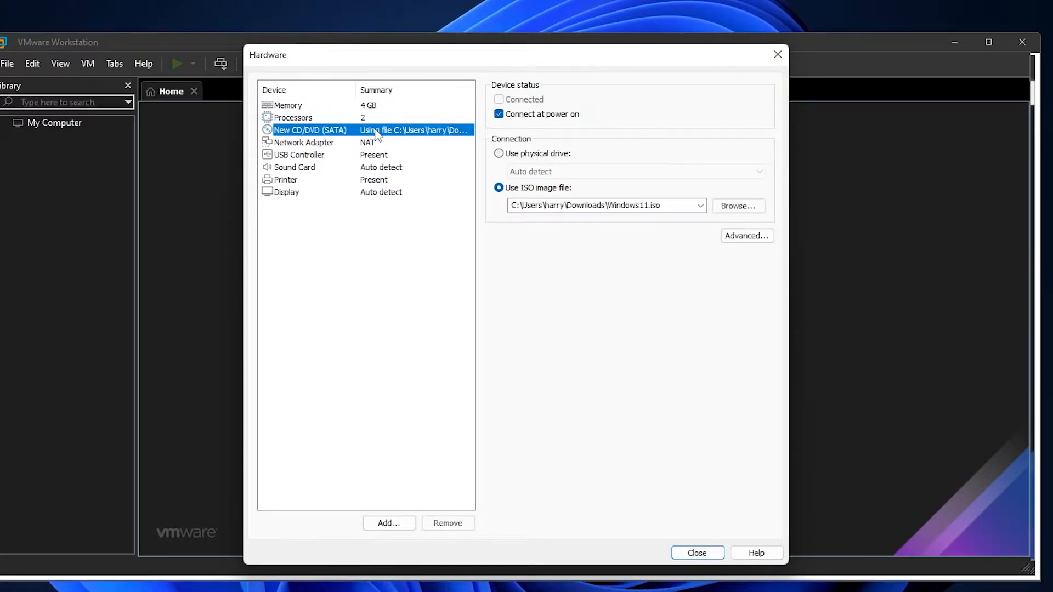
pyautogui.click(379, 144)
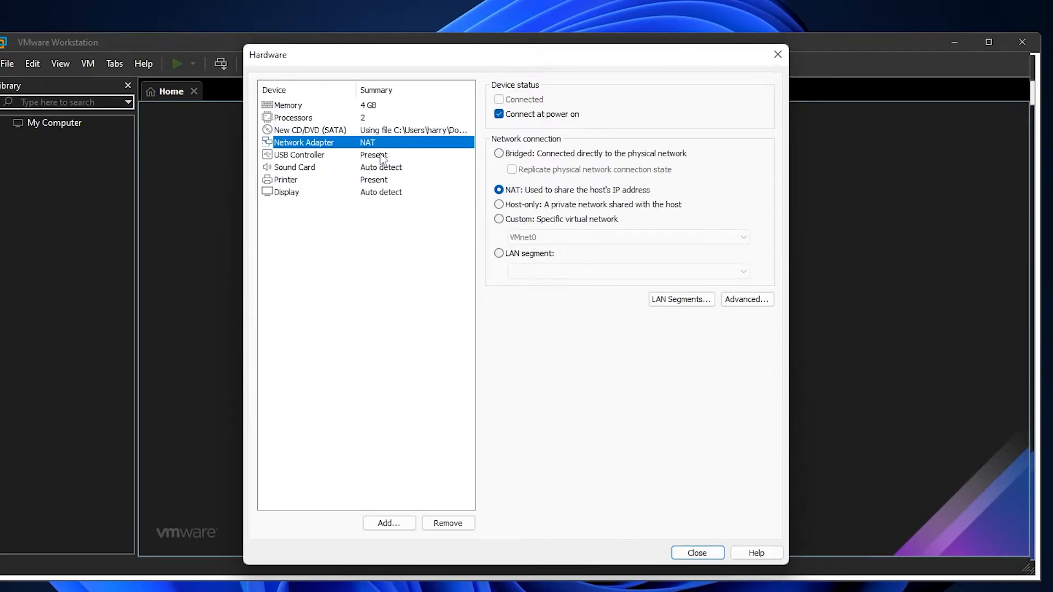
pyautogui.click(383, 157)
pyautogui.click(383, 167)
pyautogui.click(383, 180)
pyautogui.click(387, 193)
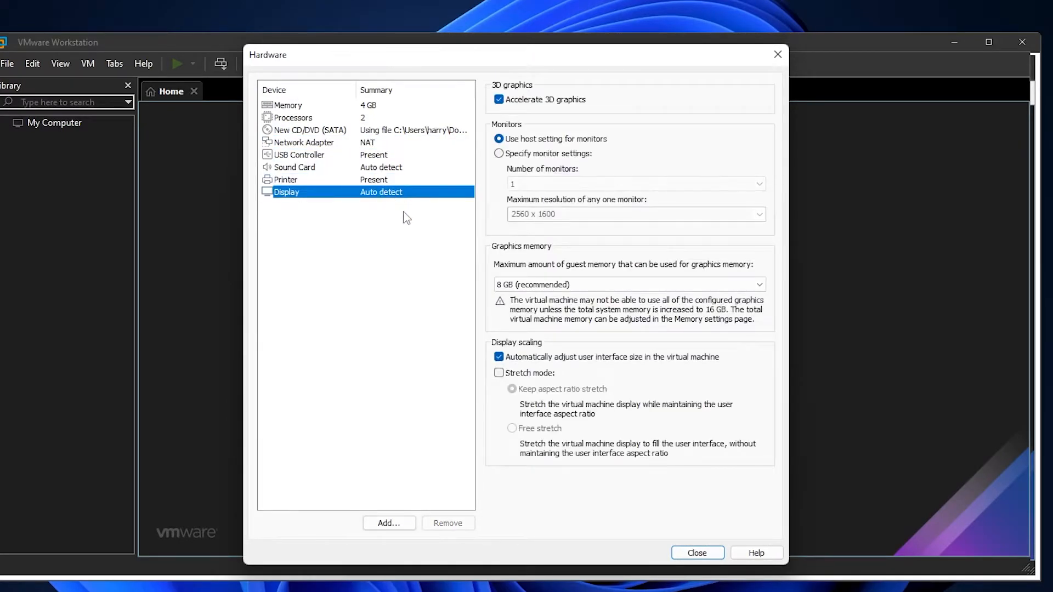
# Finish creating the virtual machine with the customized hardware and maximize the VMware Workstation window.
pyautogui.click(693, 554)
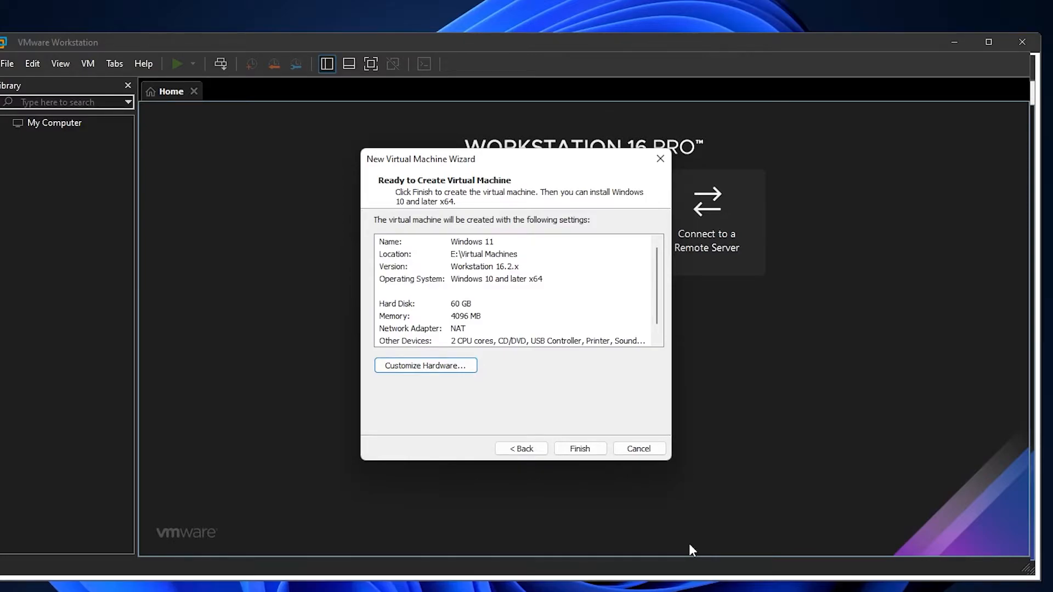
pyautogui.click(586, 453)
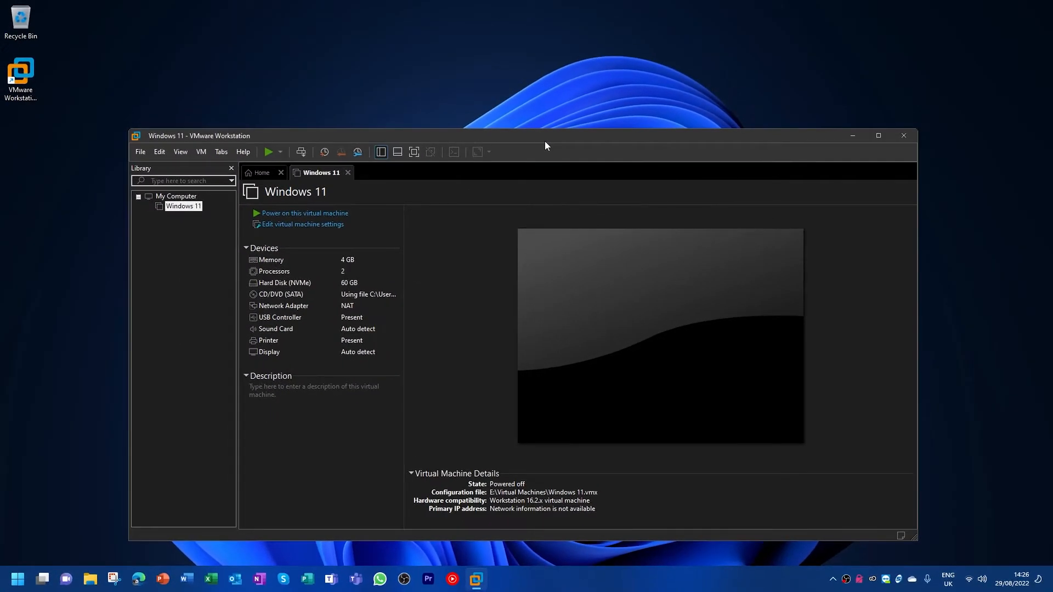
pyautogui.doubleClick(541, 137)
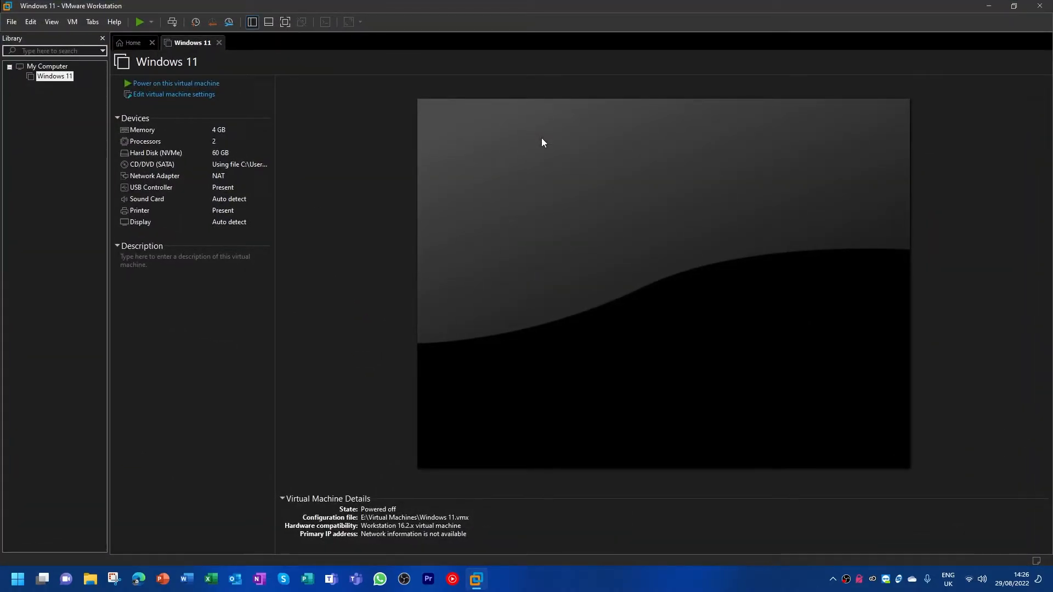
# Power on the Windows 11 virtual machine, permanently dismiss the side channel mitigations hint, and boot from the installation DVD.
pyautogui.click(217, 87)
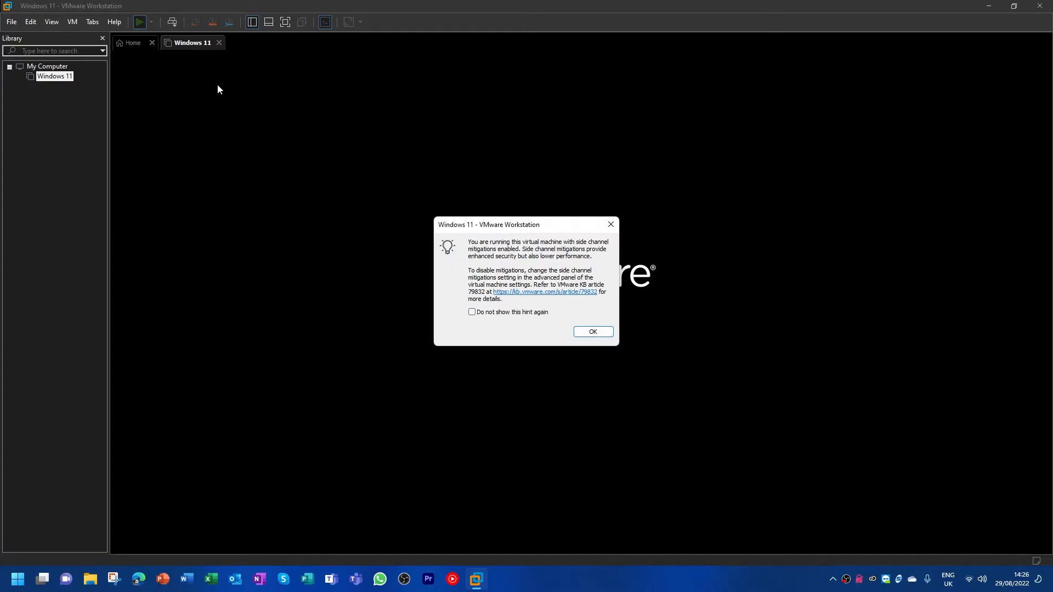
pyautogui.click(472, 313)
pyautogui.click(587, 333)
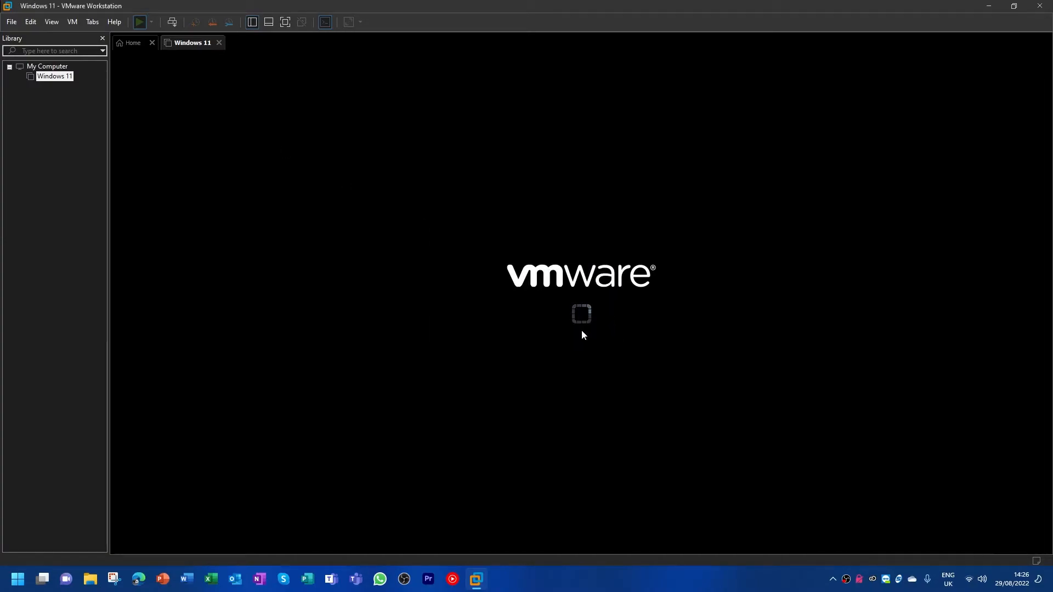
pyautogui.click(642, 388)
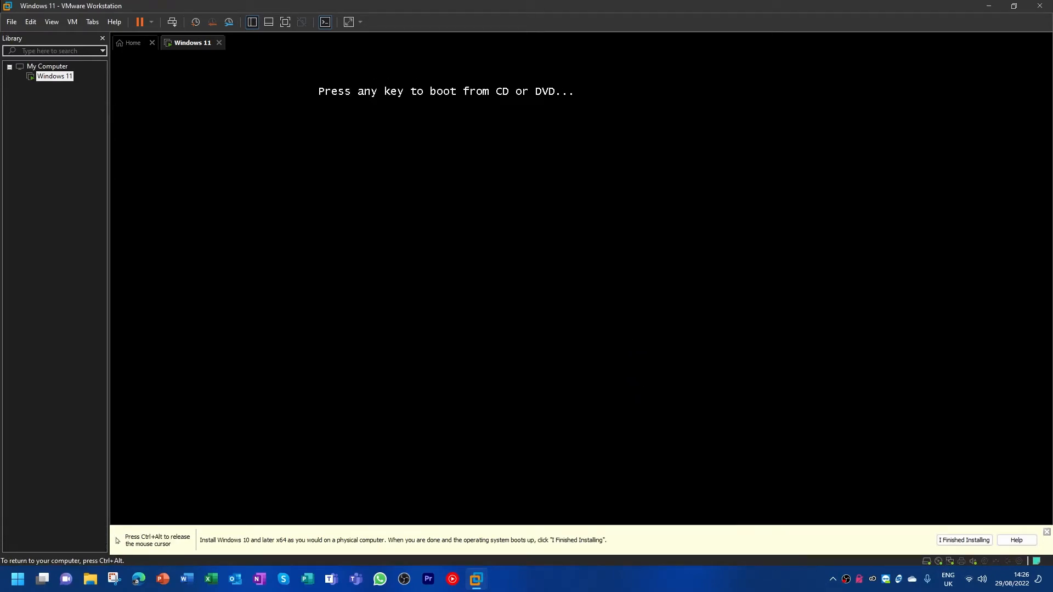
pyautogui.press('Return')
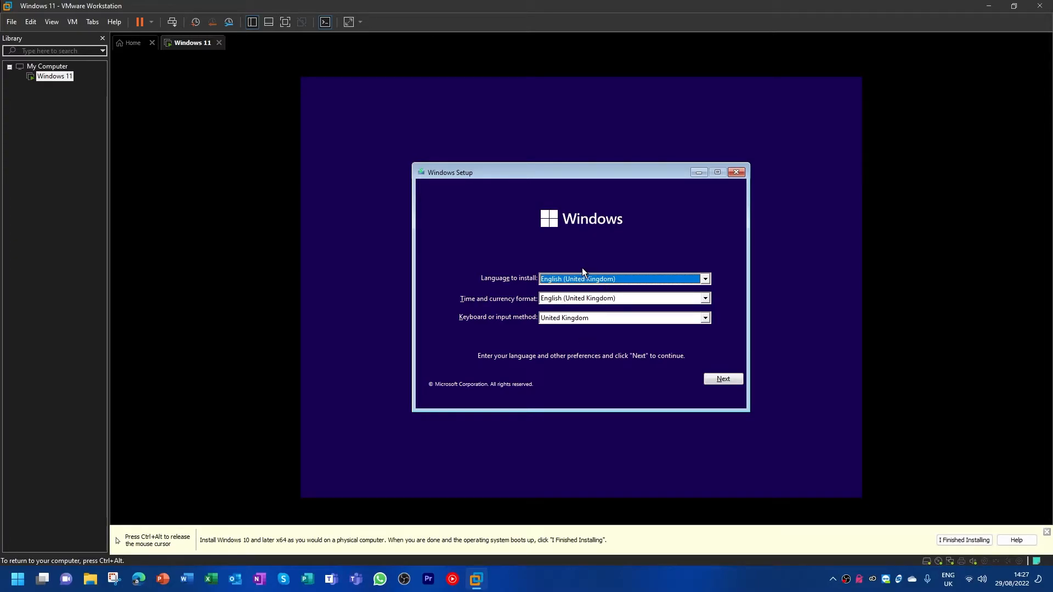
# Start the Windows installation without a product key and choose Windows 11 Pro as the operating system to install.
pyautogui.click(713, 379)
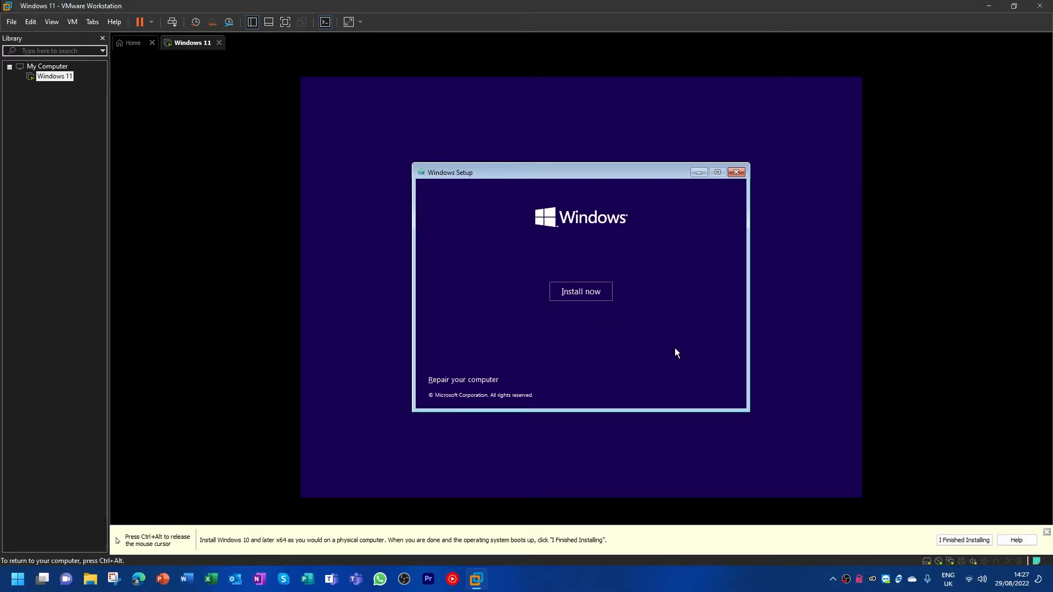
pyautogui.click(579, 293)
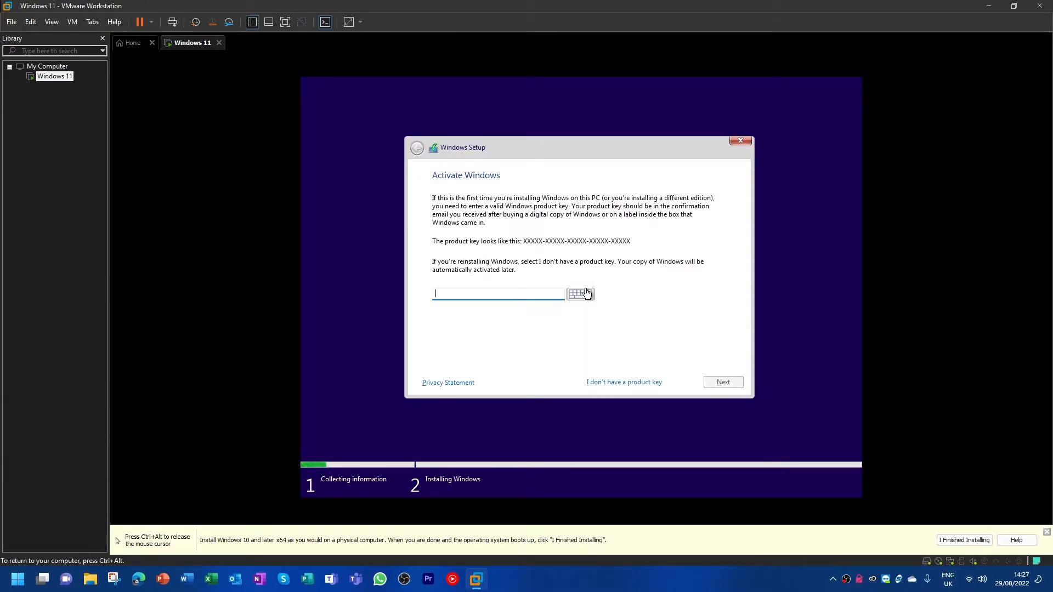
pyautogui.click(541, 291)
pyautogui.click(629, 382)
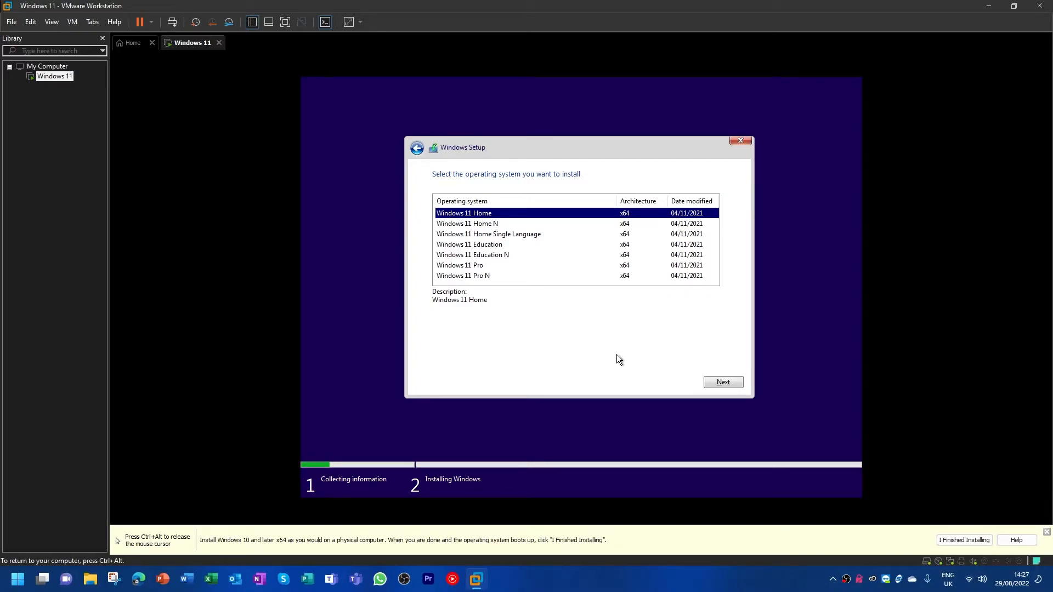
pyautogui.click(459, 266)
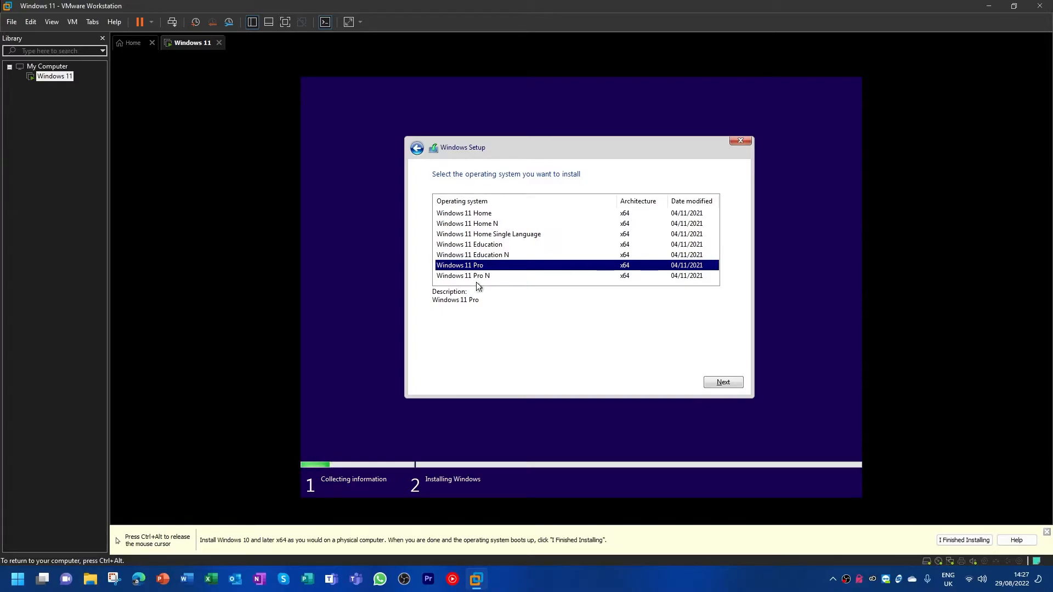
pyautogui.click(715, 382)
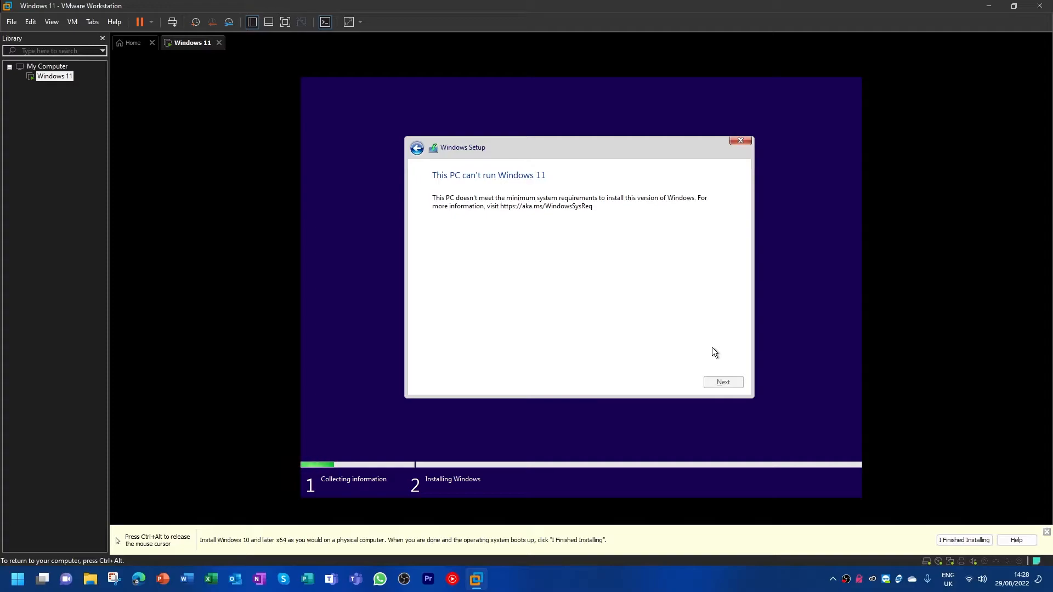
# Open a command prompt within Windows Setup and launch the Registry Editor with the regedit command.
pyautogui.hotkey('shift', 'F10')
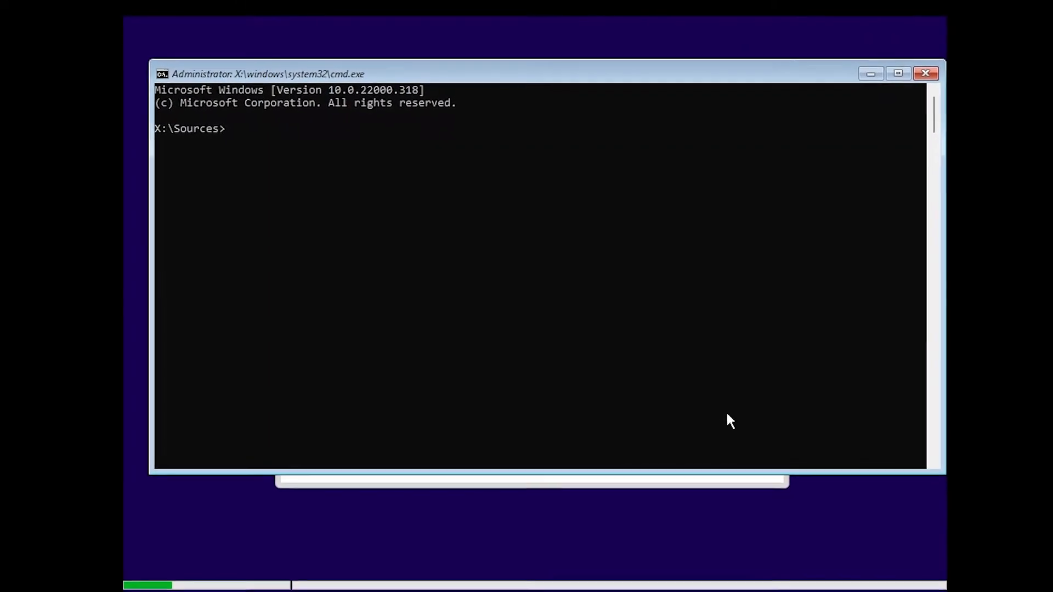
pyautogui.write('regedit')
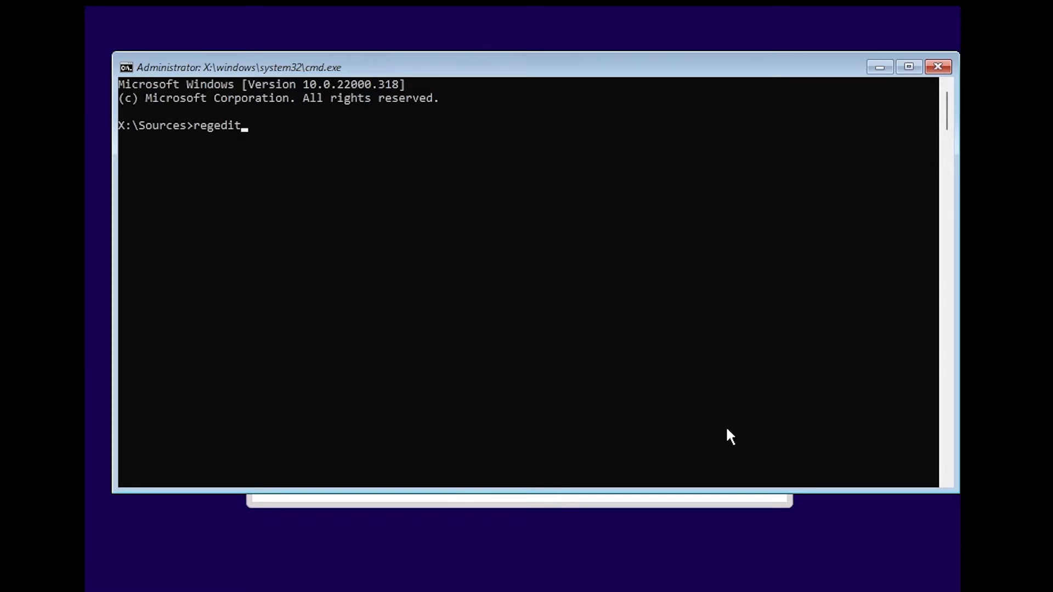
pyautogui.press('Return')
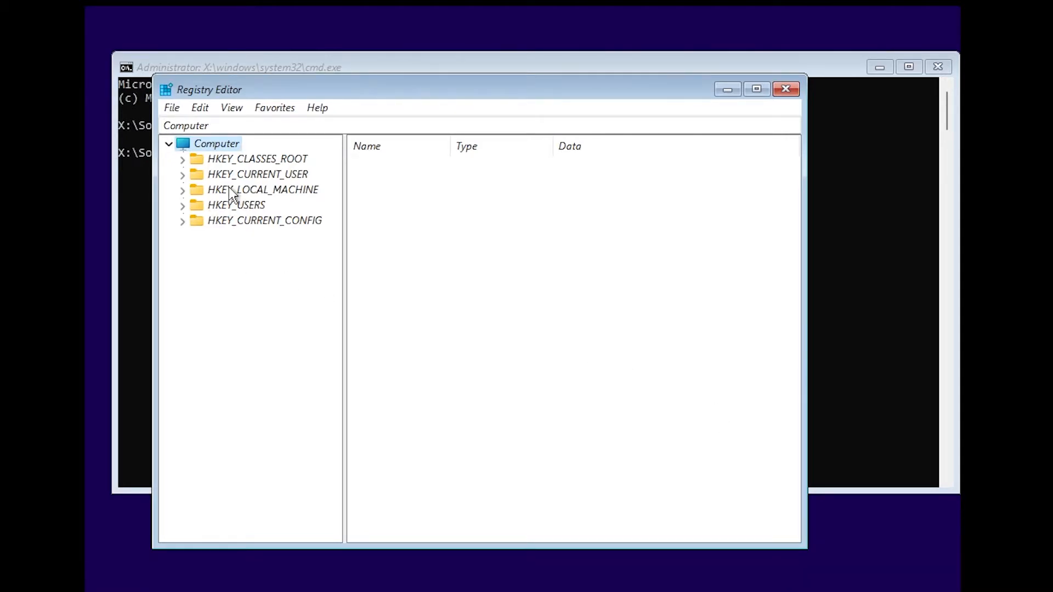
# Create a new registry key named LabConfig under HKEY_LOCAL_MACHINE\SYSTEM\Setup.
pyautogui.click(182, 190)
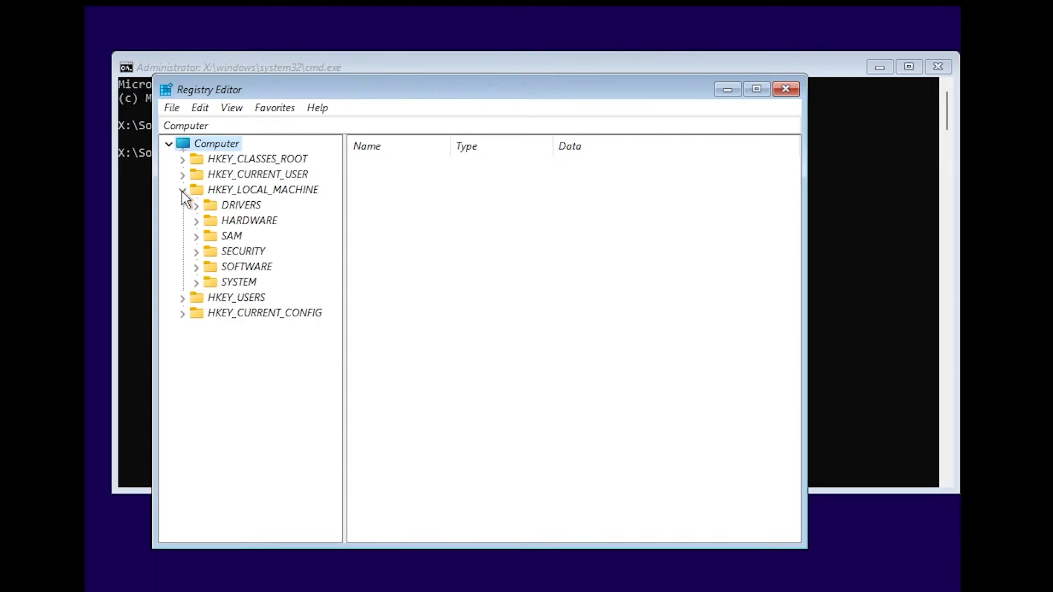
pyautogui.click(197, 283)
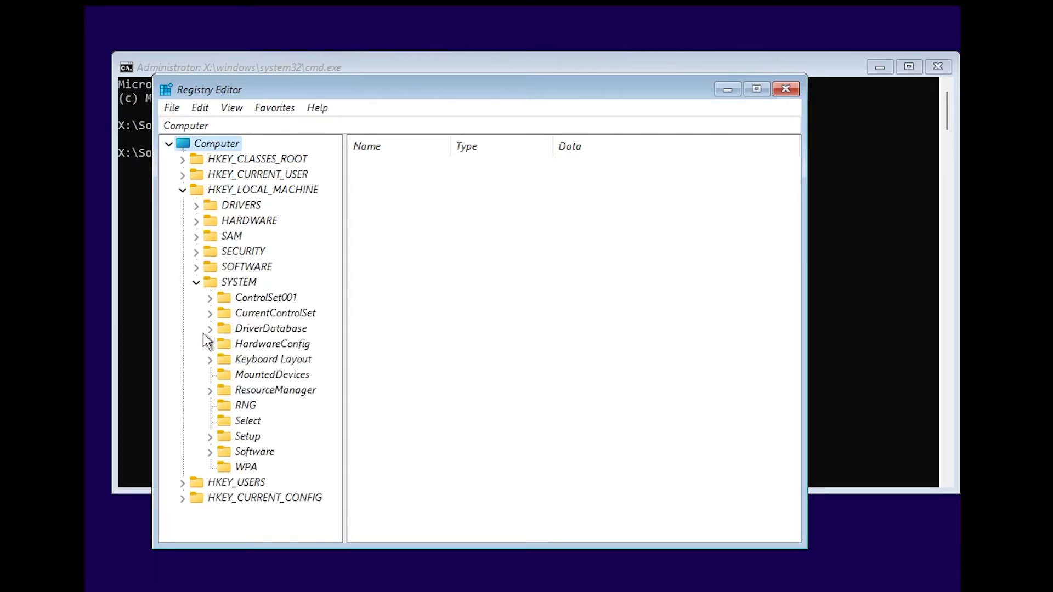
pyautogui.click(210, 438)
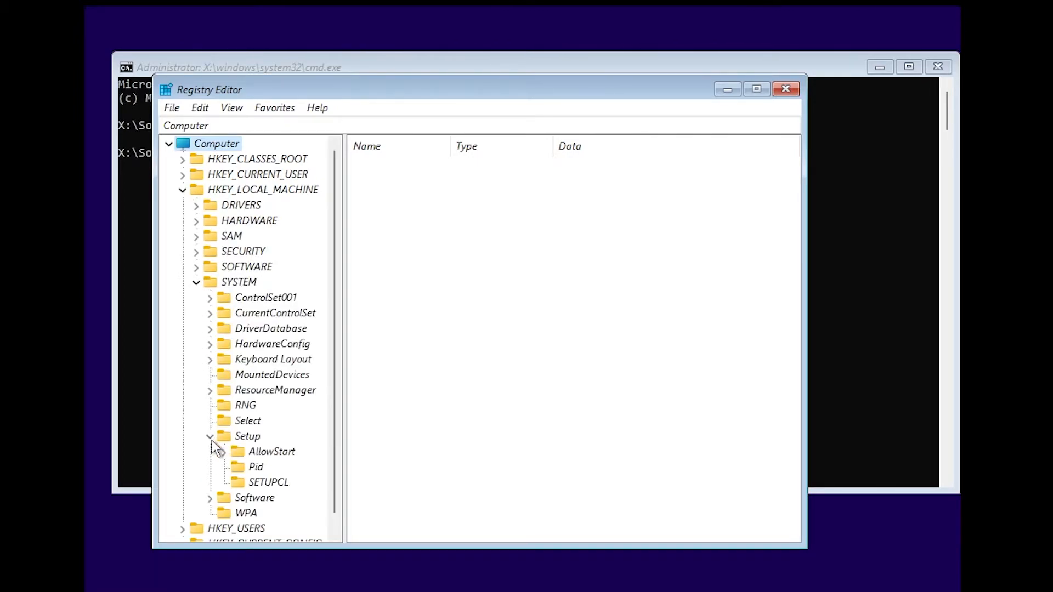
pyautogui.rightClick(245, 437)
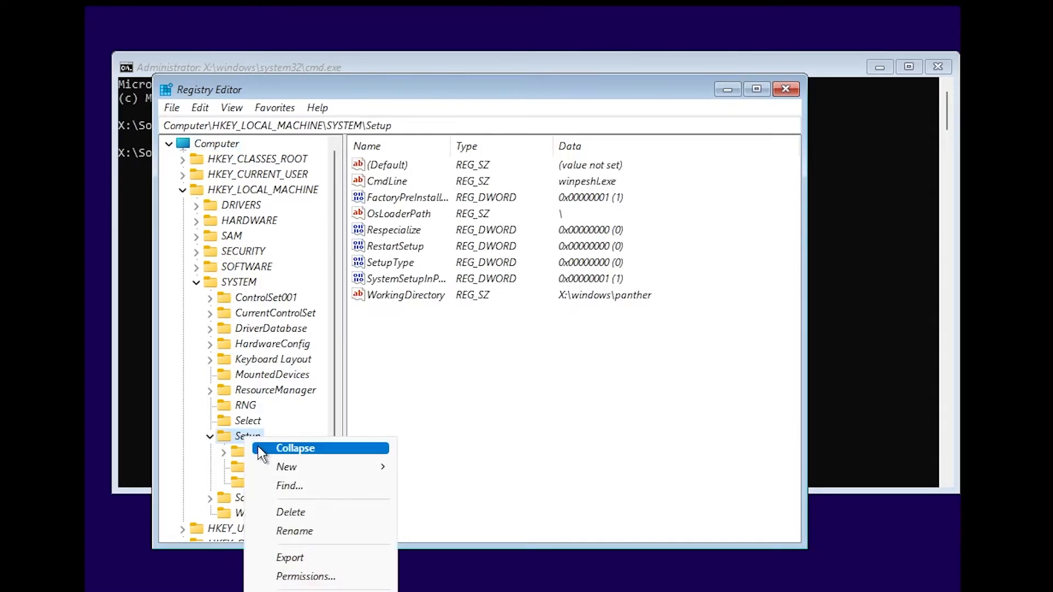
pyautogui.moveTo(295, 467)
pyautogui.click(433, 468)
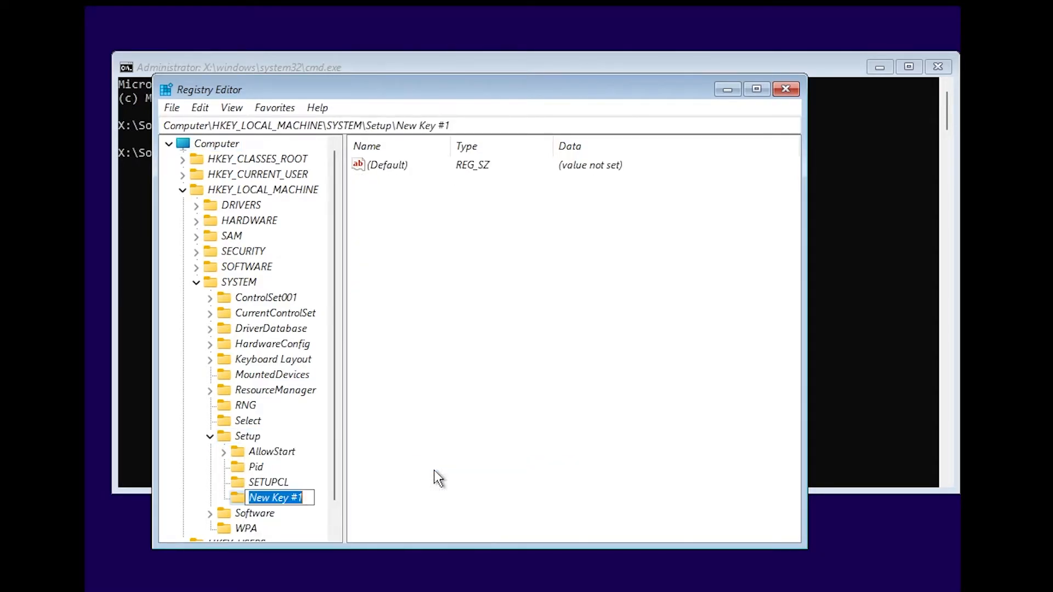
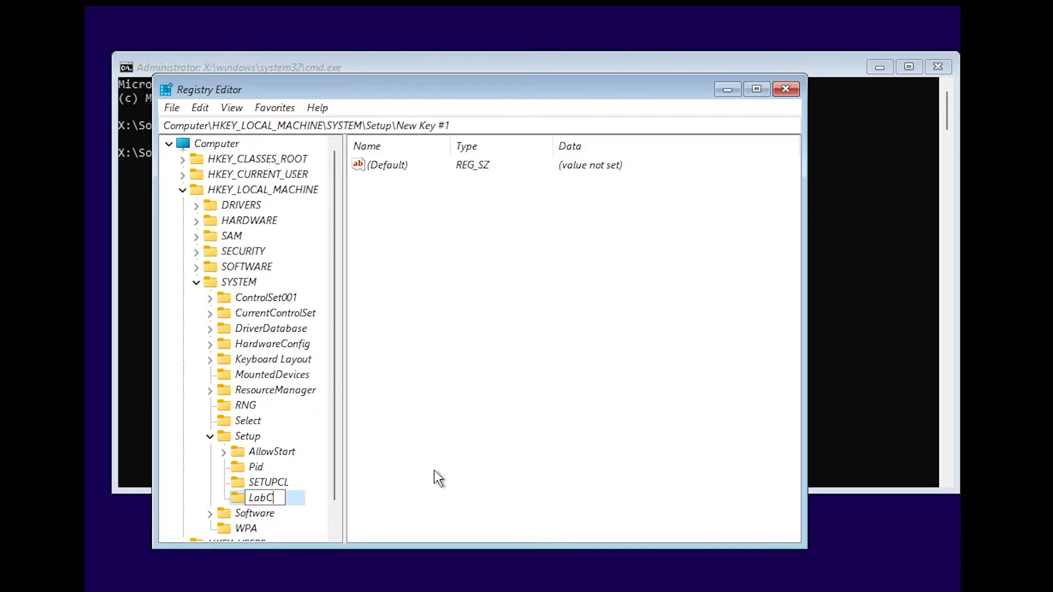
pyautogui.write('on')
pyautogui.write('fig')
pyautogui.press('Return')
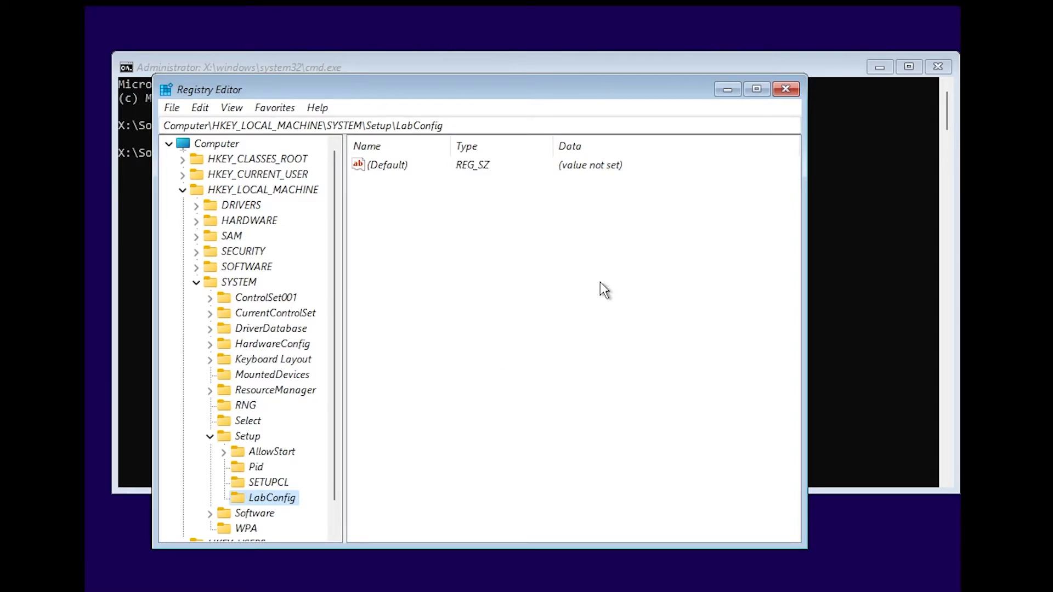
# Add a DWORD (32-bit) value named BypassCPUCheck to the LabConfig key and set its data to 1.
pyautogui.rightClick(459, 260)
pyautogui.moveTo(482, 273)
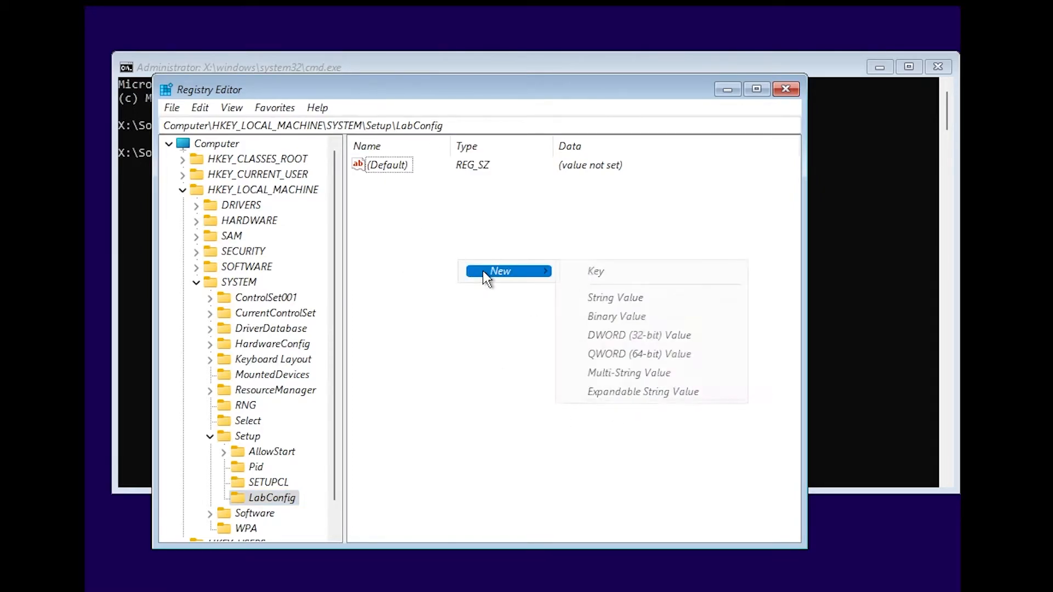
pyautogui.click(642, 334)
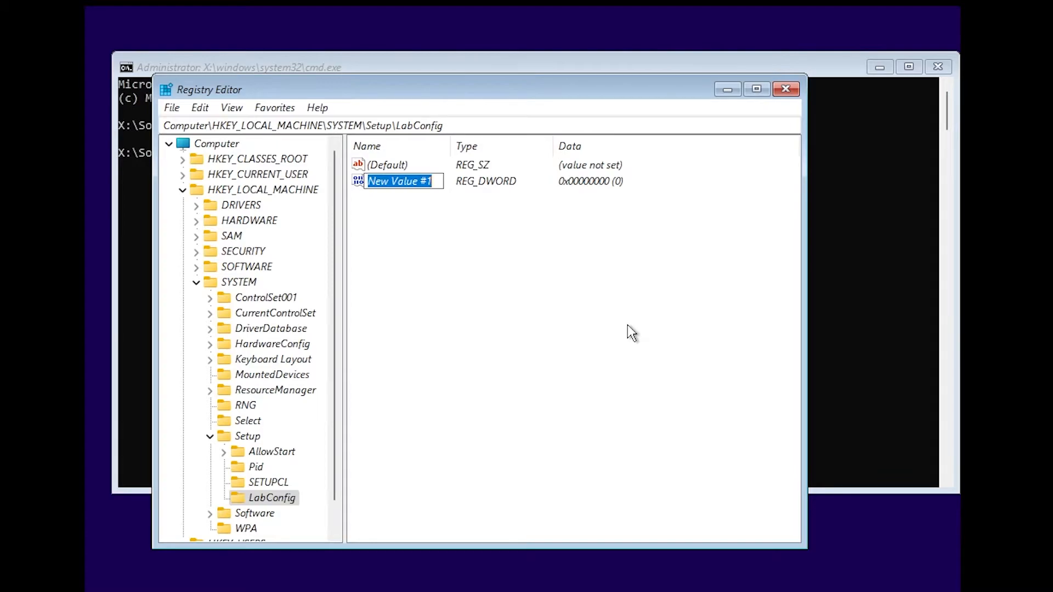
pyautogui.write('BypassCPUCheck')
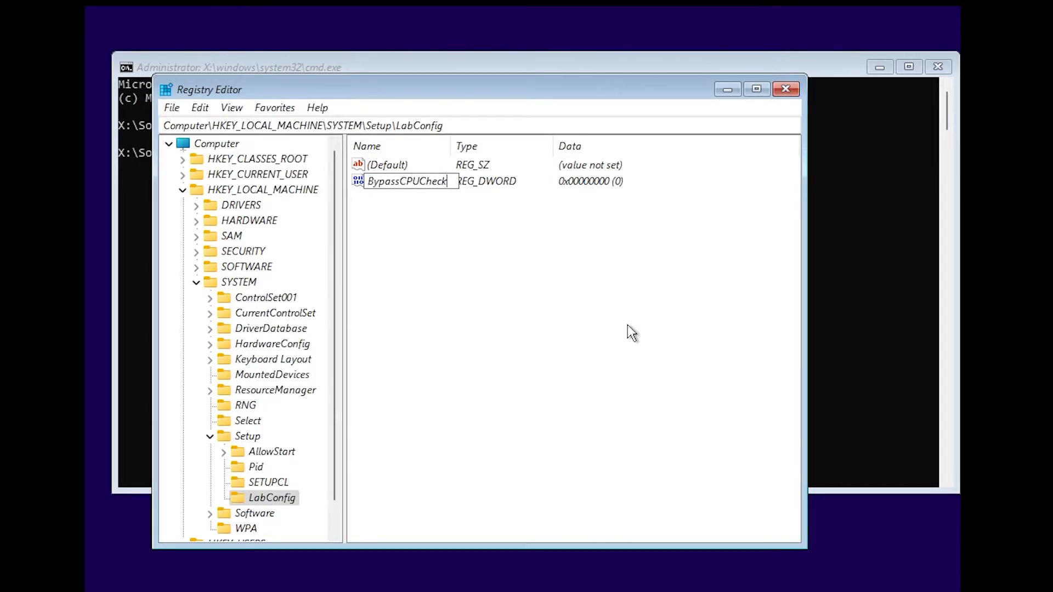
pyautogui.press('Return')
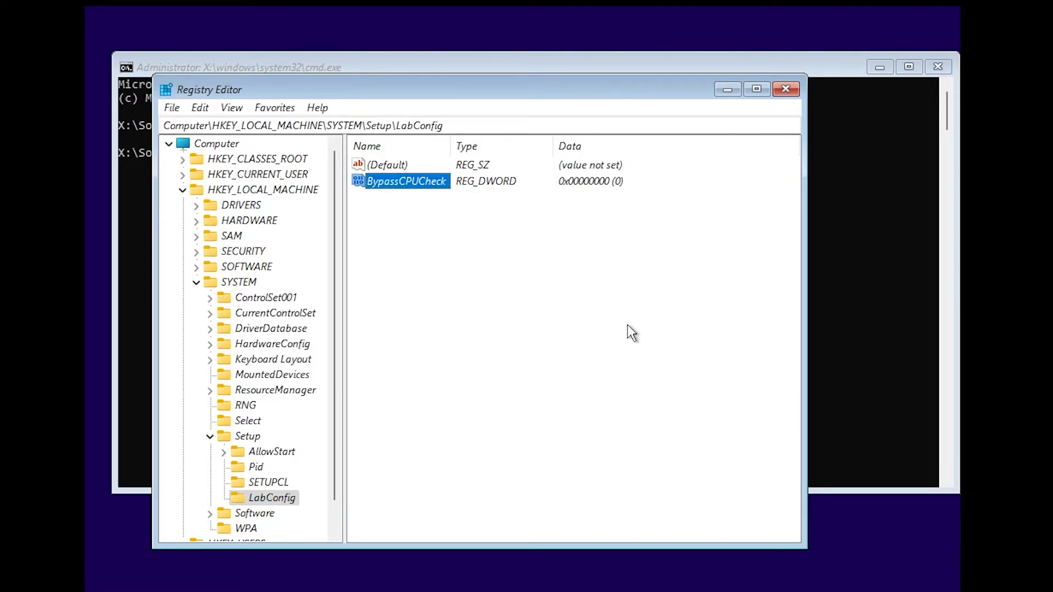
pyautogui.doubleClick(410, 183)
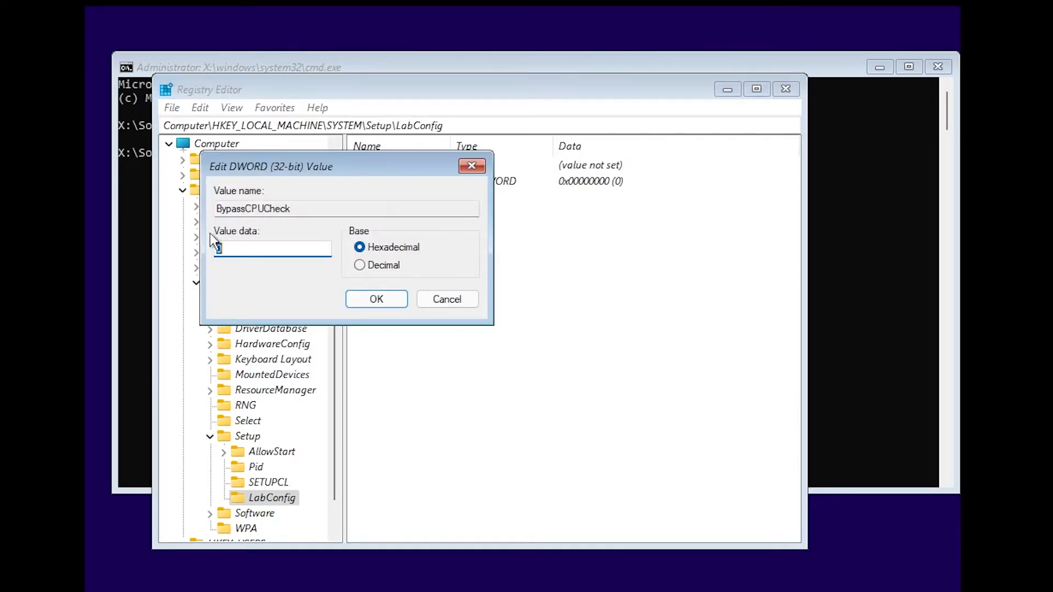
pyautogui.write('1')
pyautogui.click(376, 299)
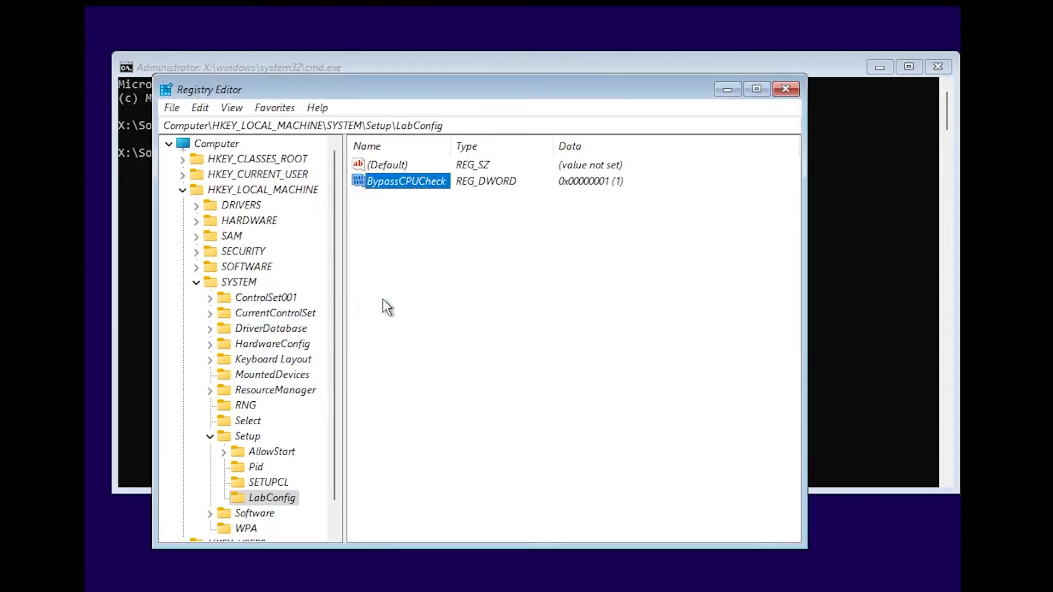
# Add a DWORD (32-bit) value named BypassRAMCheck to the LabConfig key and set its data to 1.
pyautogui.rightClick(413, 229)
pyautogui.moveTo(435, 242)
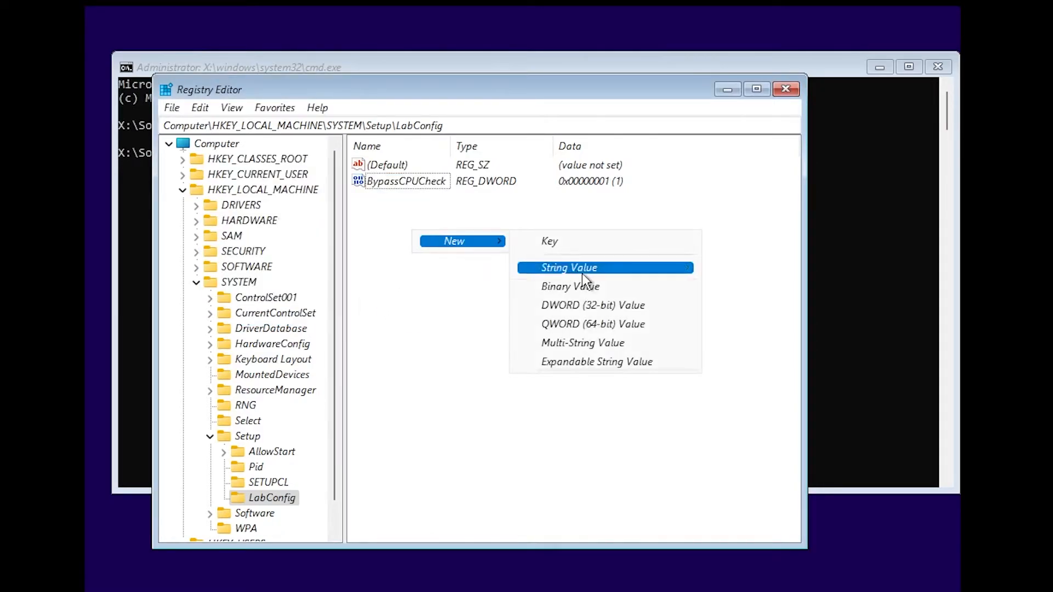
pyautogui.click(586, 309)
pyautogui.write('B')
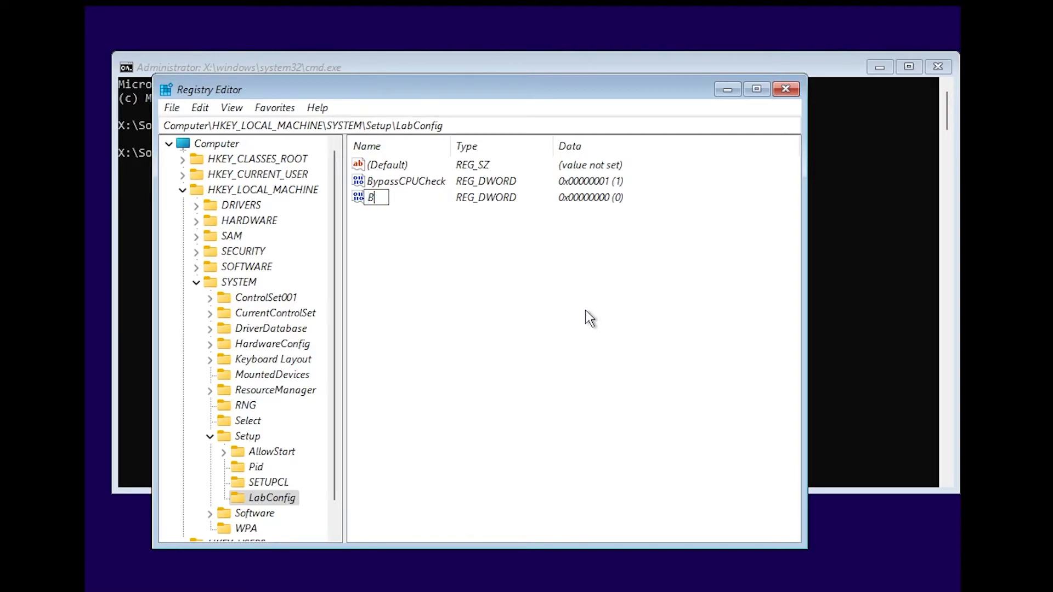
pyautogui.write('ypassRAMCheck')
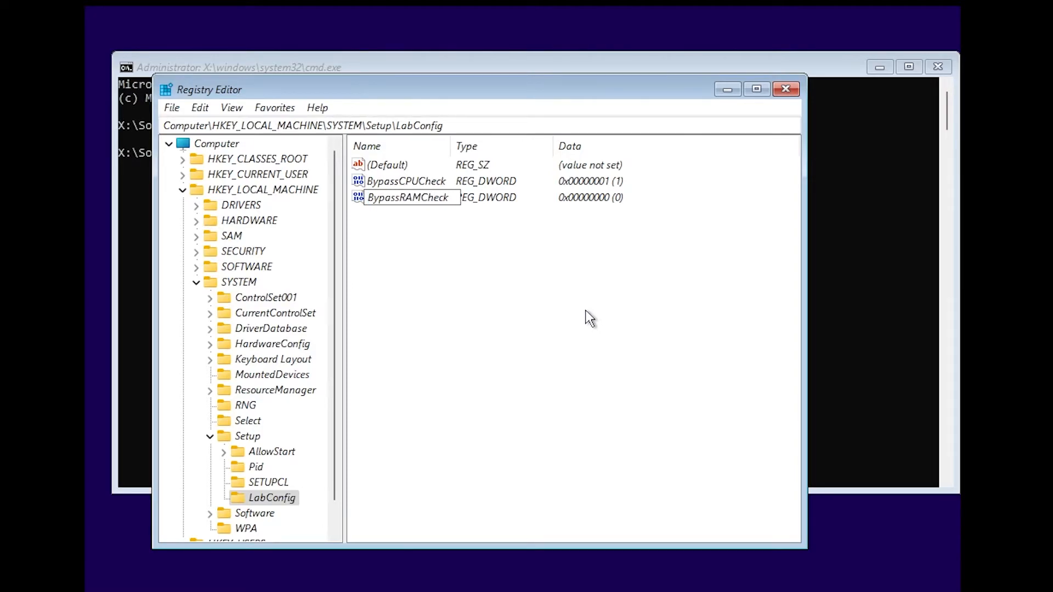
pyautogui.press('Return')
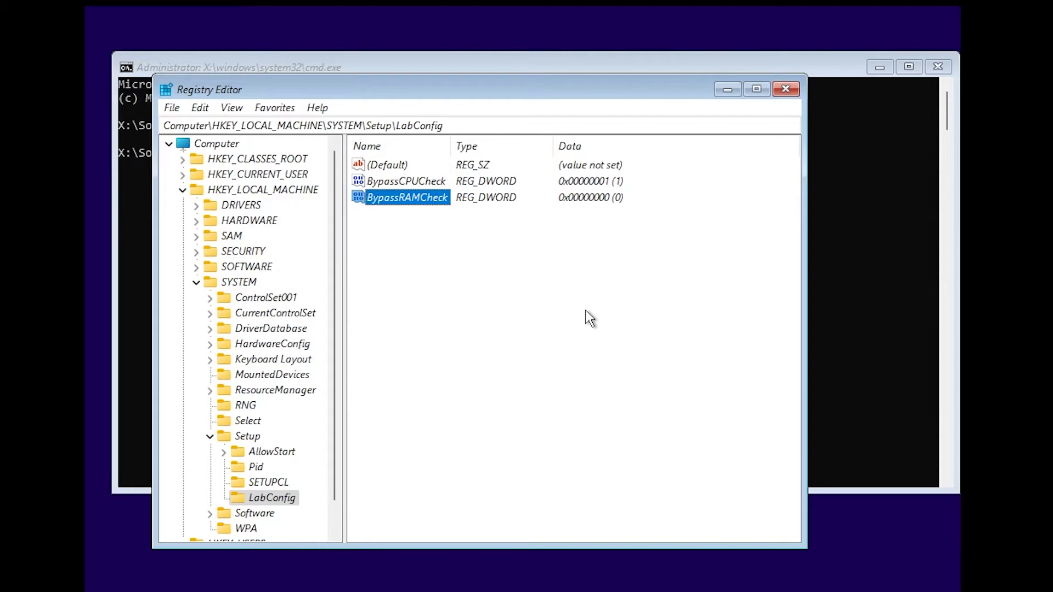
pyautogui.press('Return')
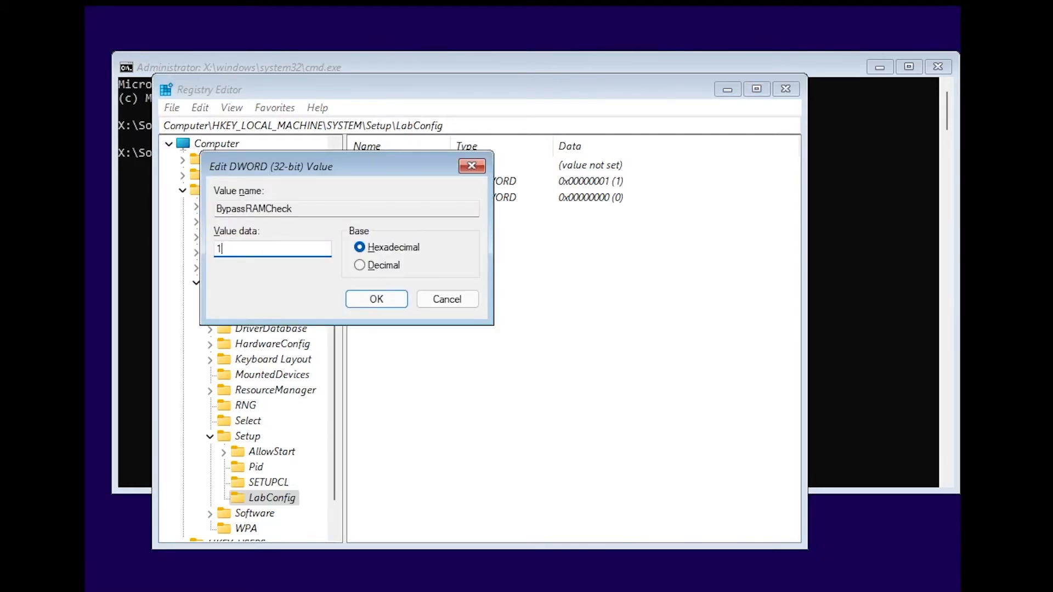
pyautogui.press('Return')
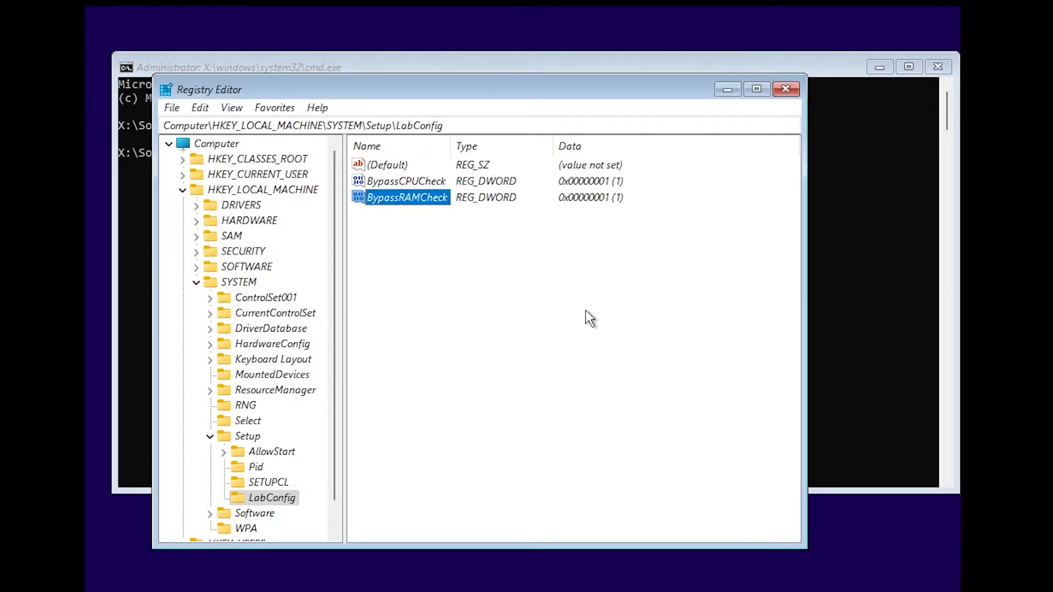
# Add a DWORD (32-bit) value named BypassTPMCheck to the LabConfig key and set its data to 1.
pyautogui.rightClick(497, 292)
pyautogui.moveTo(570, 301)
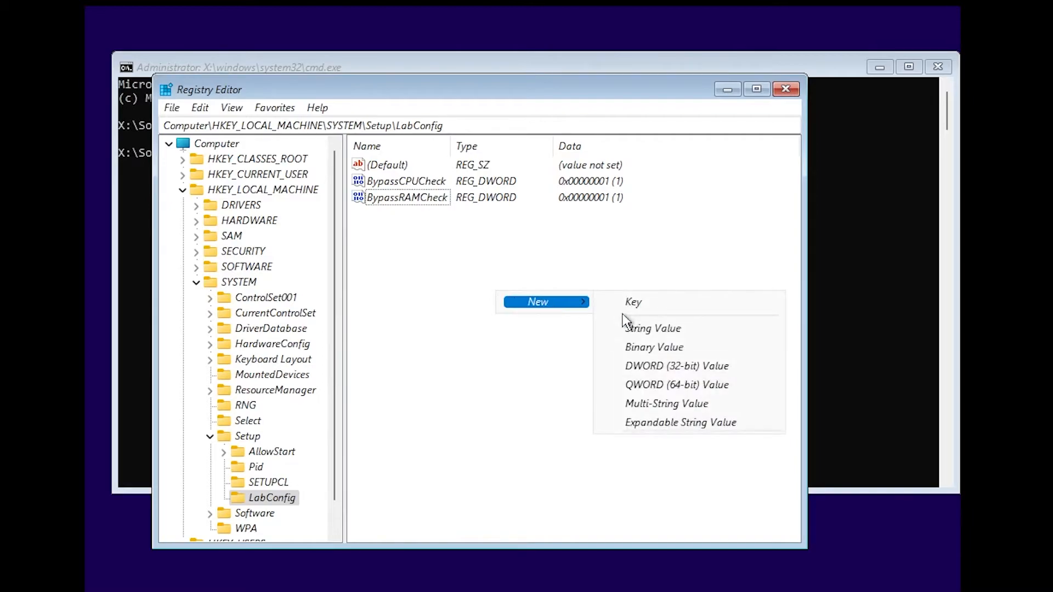
pyautogui.click(641, 365)
pyautogui.write('B')
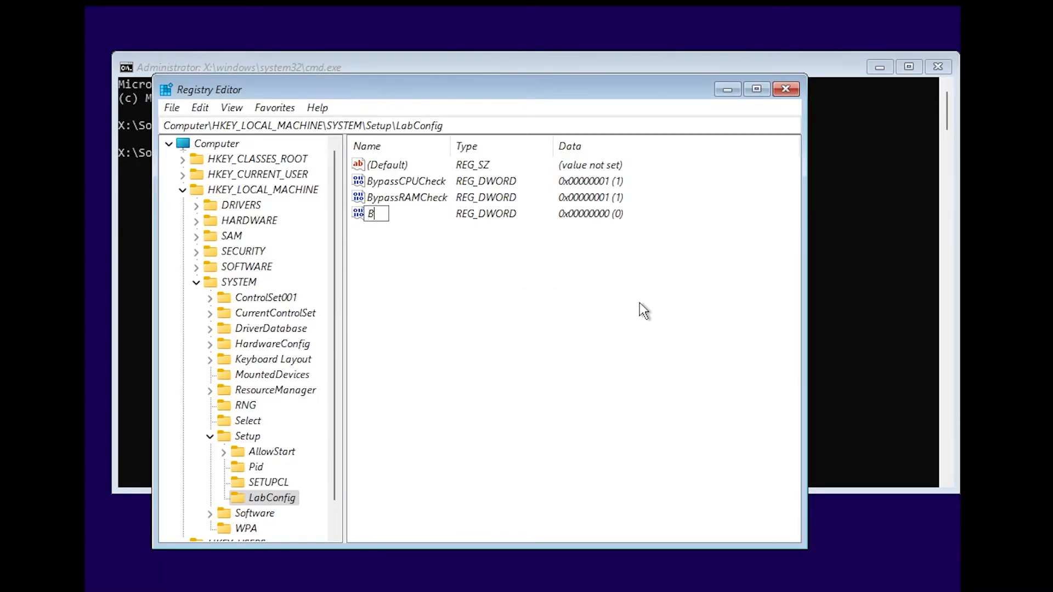
pyautogui.write('ypassTPMCheck')
pyautogui.press('Return')
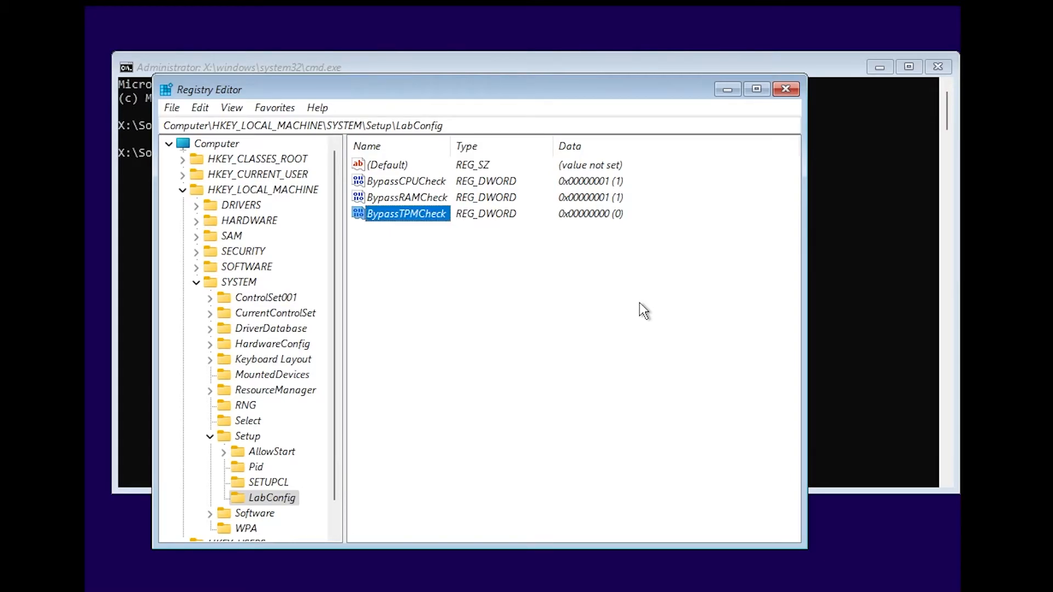
pyautogui.press('Return')
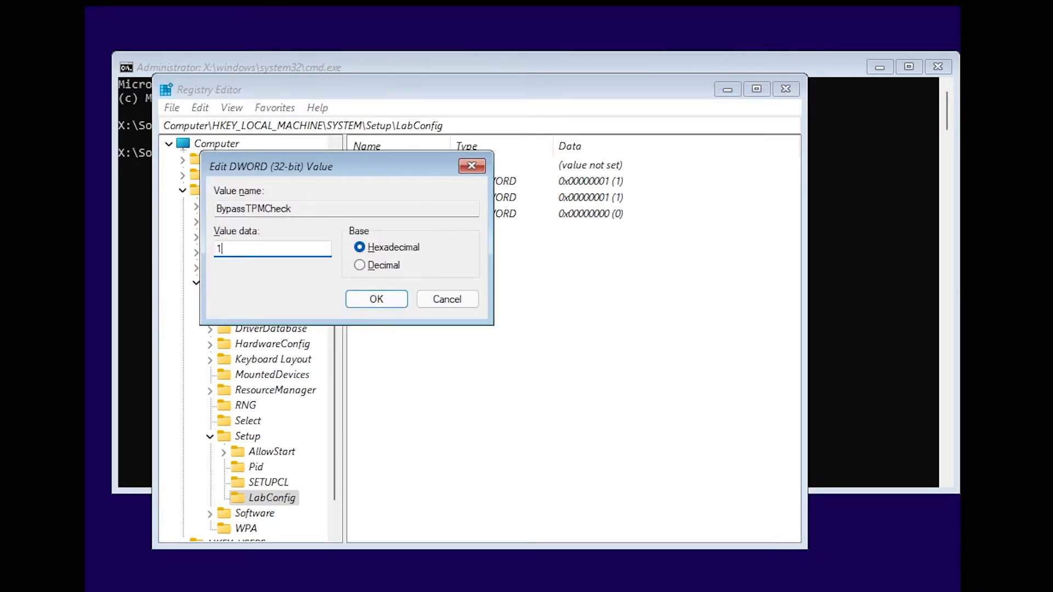
pyautogui.press('Return')
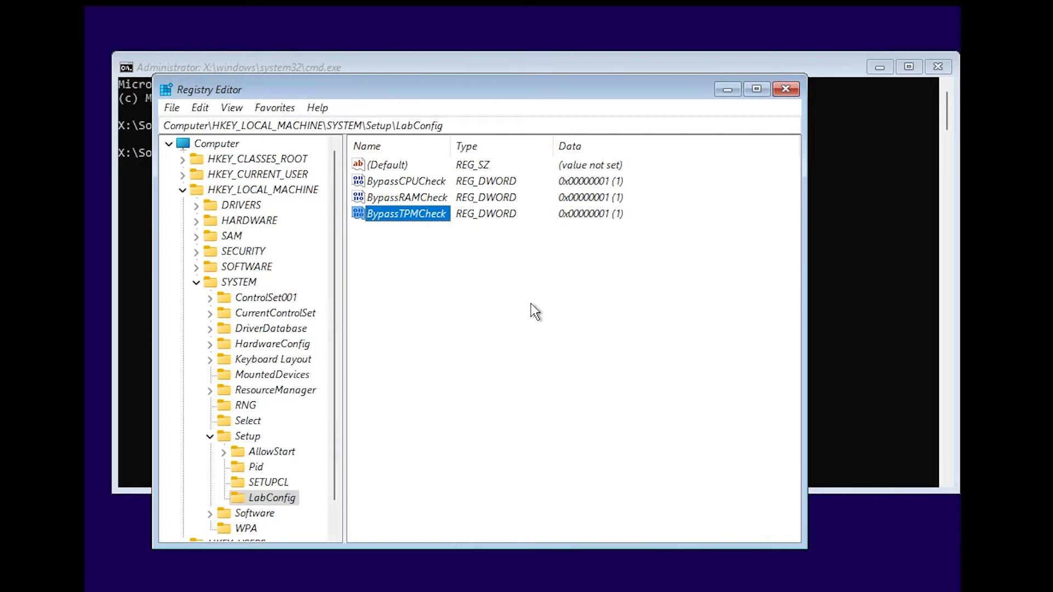
# Add a DWORD (32-bit) value named BypassSecureBootCheck to the LabConfig key and set its data to 1.
pyautogui.rightClick(461, 294)
pyautogui.moveTo(480, 301)
pyautogui.click(661, 367)
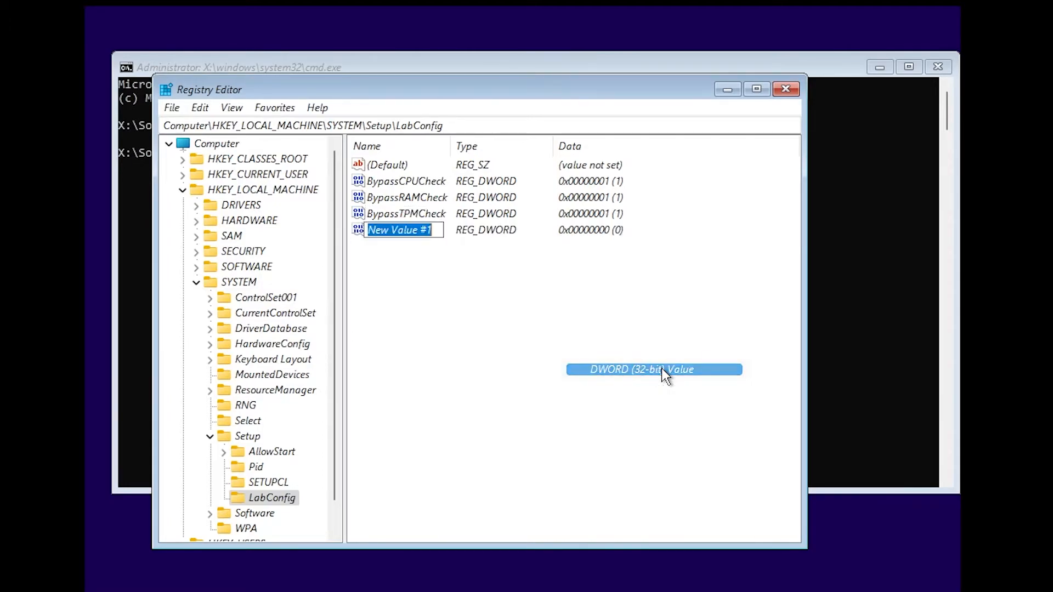
pyautogui.write('Bypa')
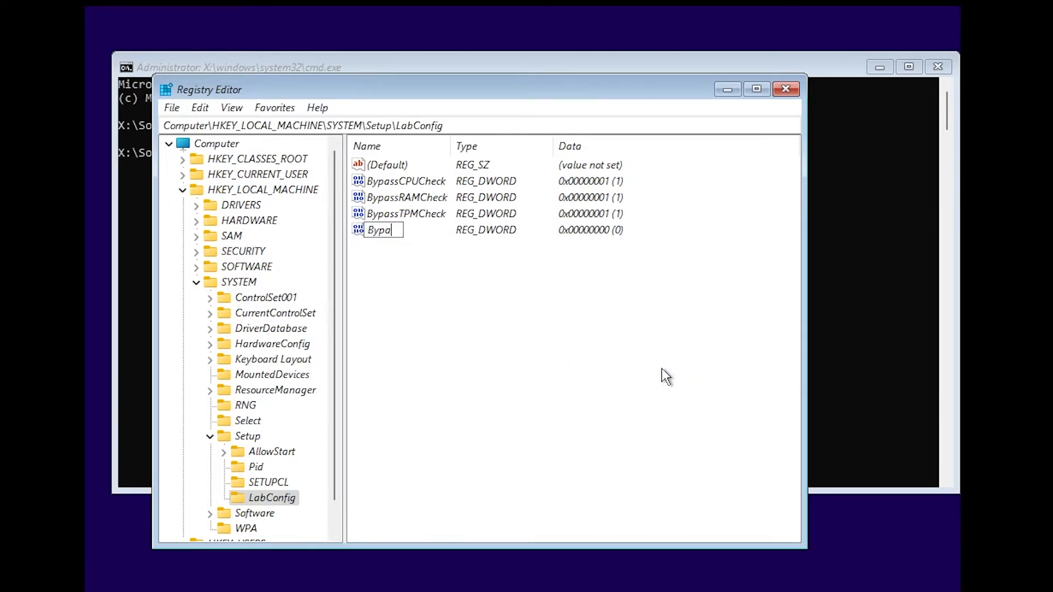
pyautogui.write('ssSecureBootCheck')
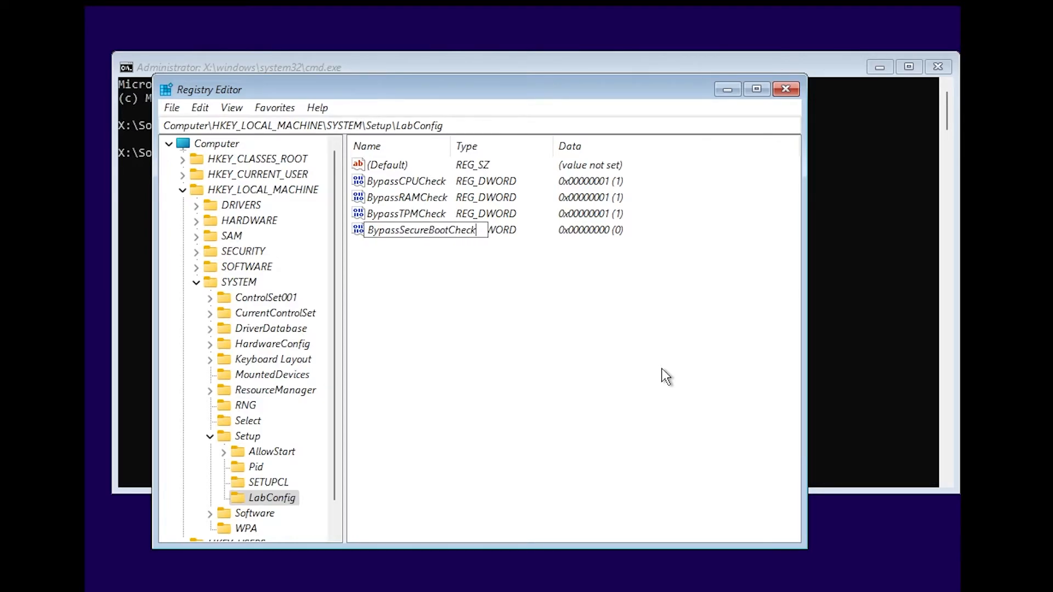
pyautogui.press('Return')
pyautogui.press('Return')
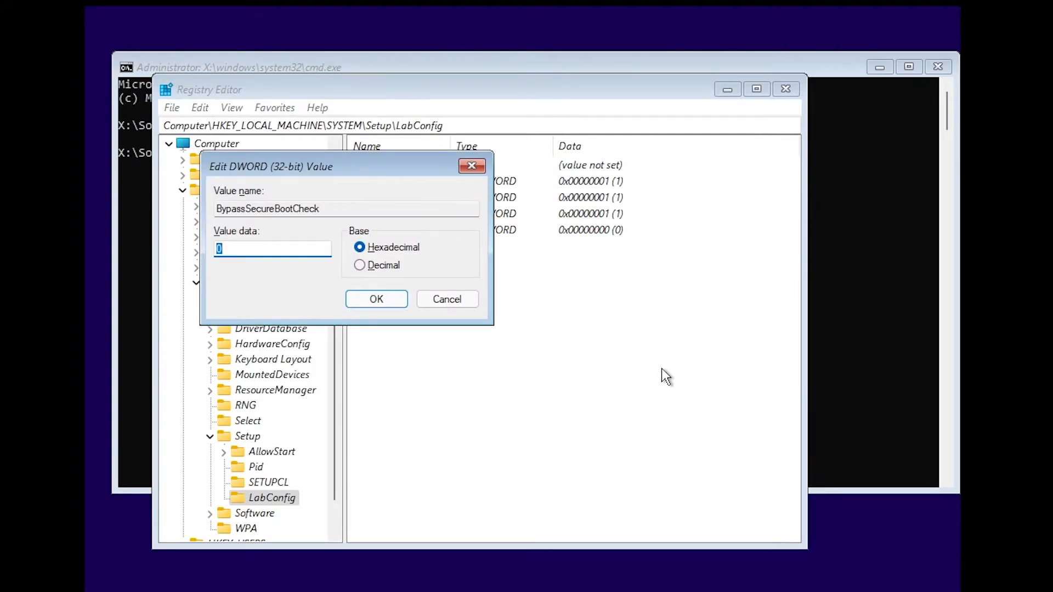
pyautogui.write('1')
pyautogui.press('Return')
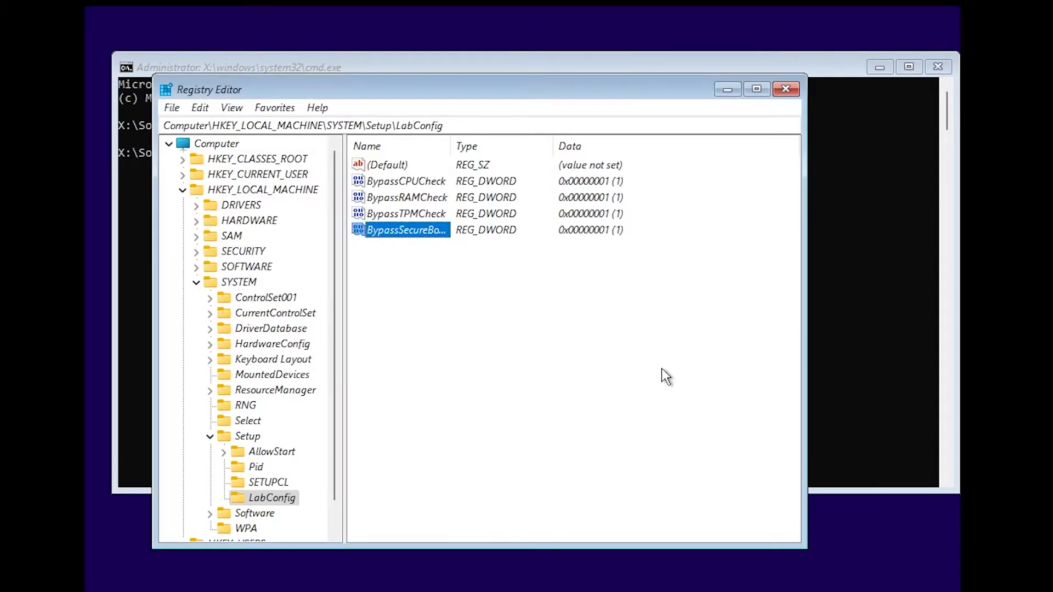
# Widen the Name column and review the bypass values in the LabConfig key, including the data of BypassTPMCheck.
pyautogui.moveTo(451, 146); pyautogui.dragTo(487, 146)
pyautogui.click(423, 183)
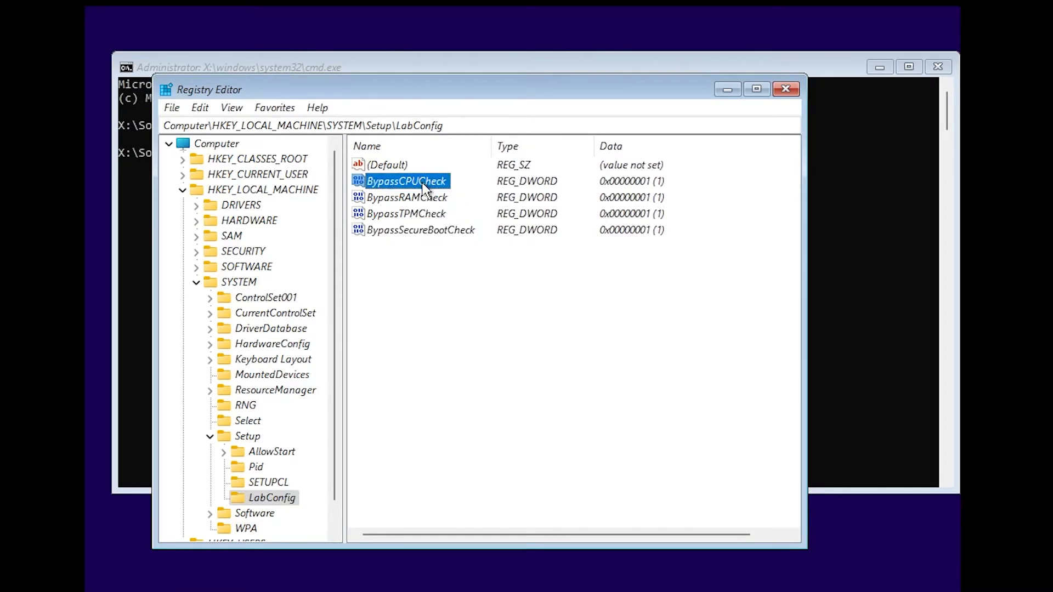
pyautogui.press('Down')
pyautogui.press('Down')
pyautogui.press('Down')
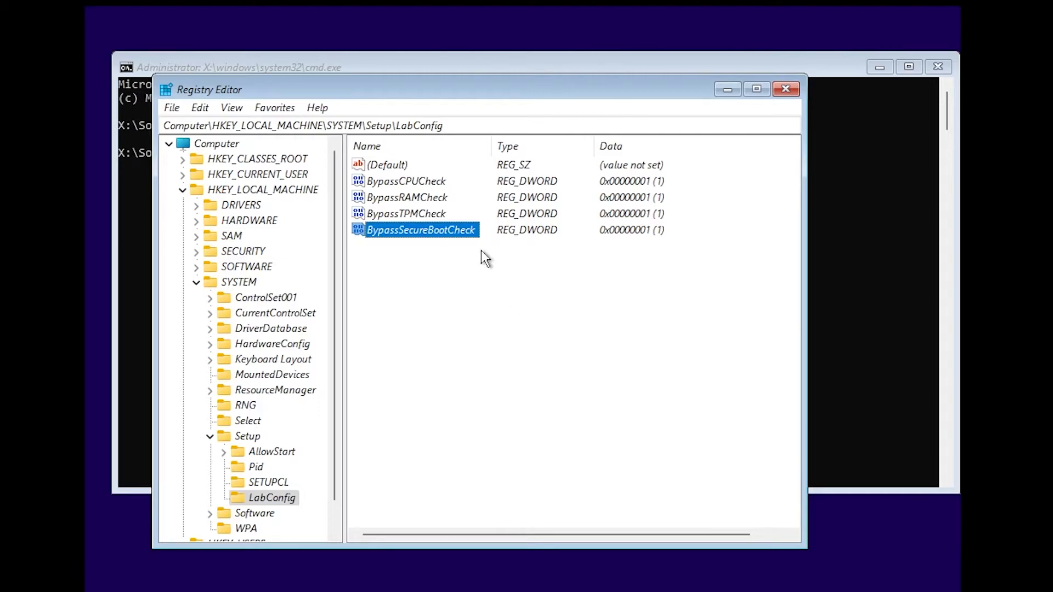
pyautogui.press('Up')
pyautogui.press('Return')
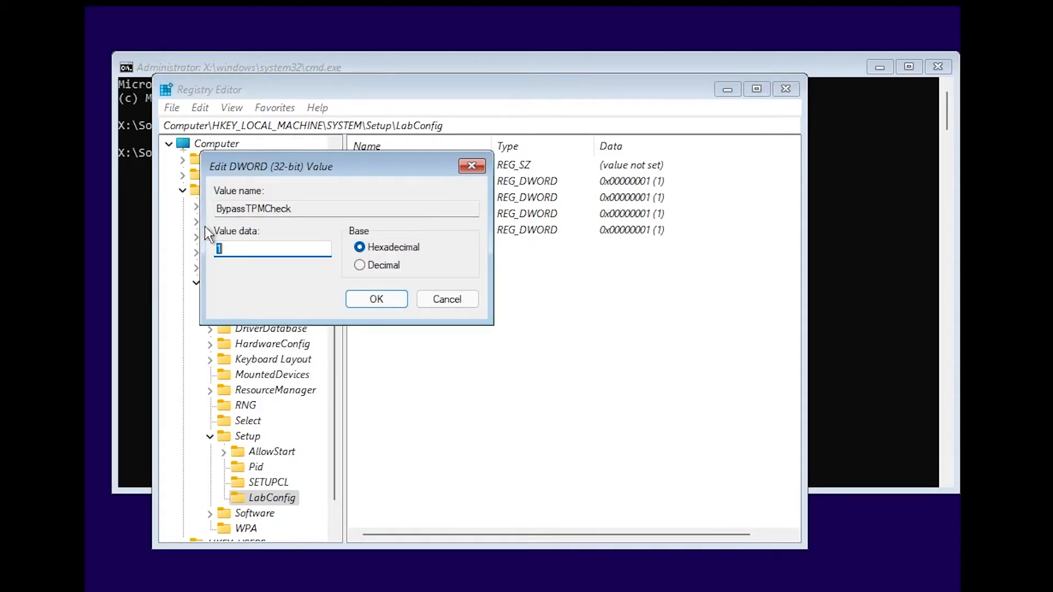
pyautogui.click(371, 298)
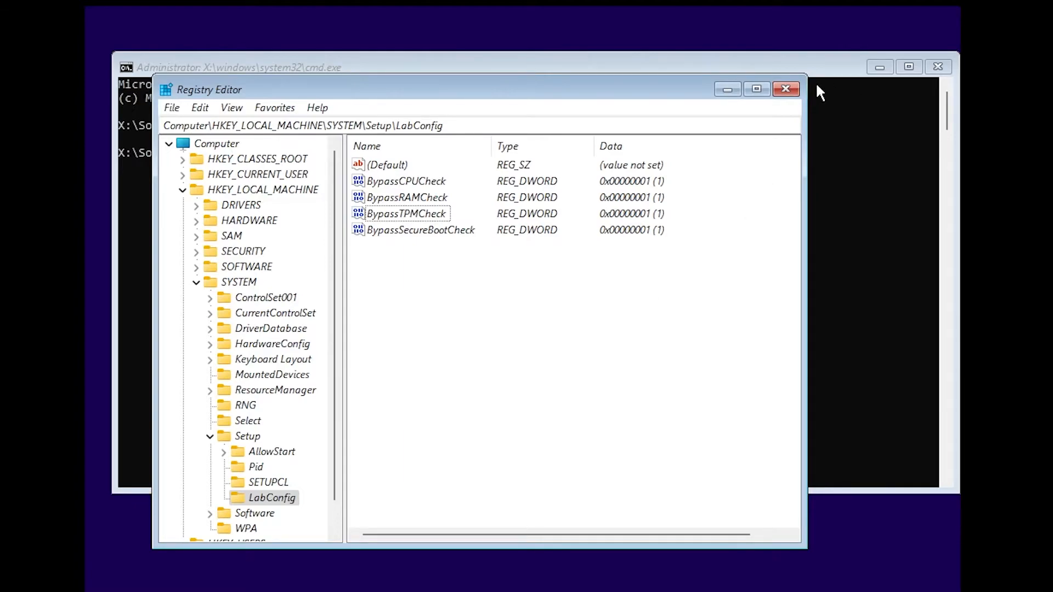
# Close the Registry Editor and the command prompt, and retry Windows Setup with the Windows 11 Pro edition.
pyautogui.click(789, 90)
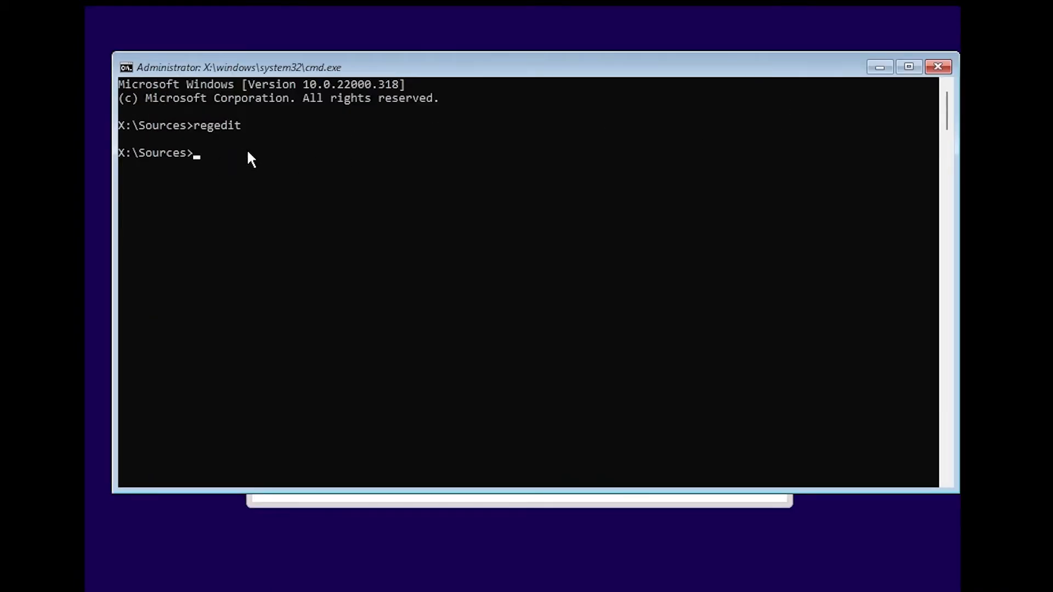
pyautogui.write('exit')
pyautogui.press('Return')
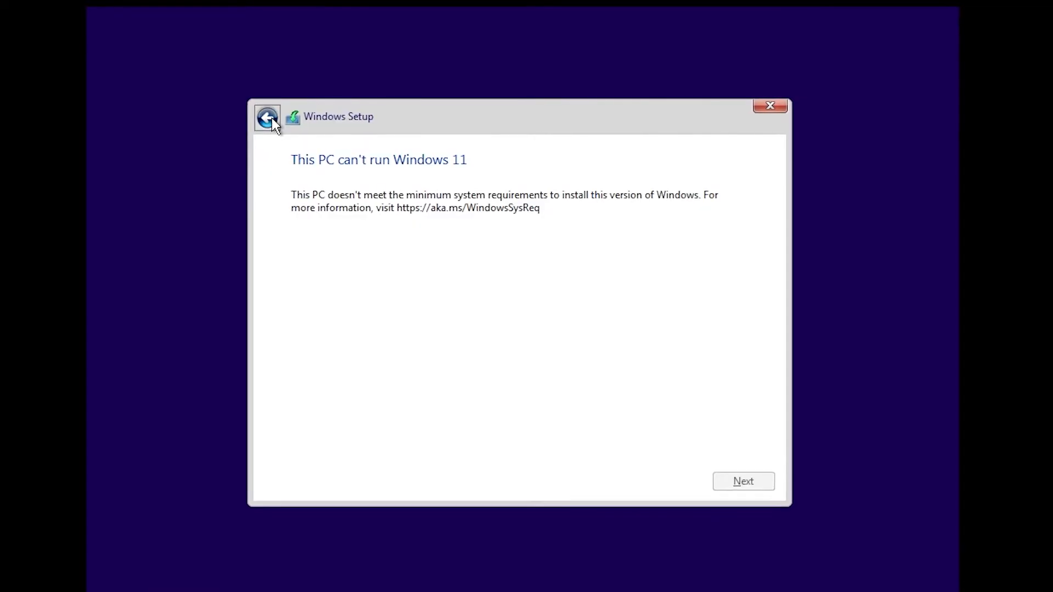
pyautogui.click(269, 117)
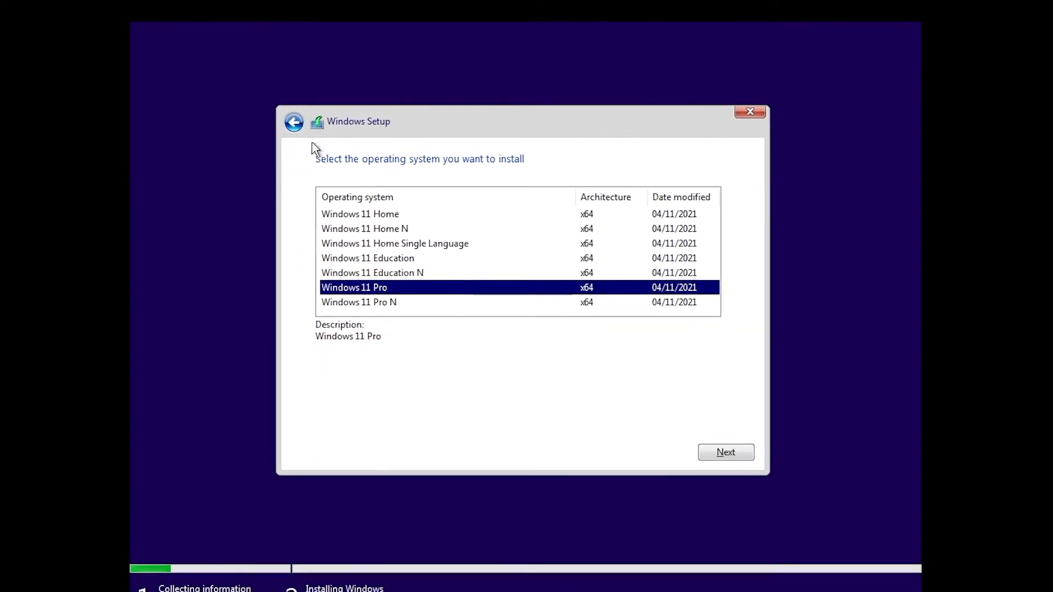
pyautogui.click(698, 433)
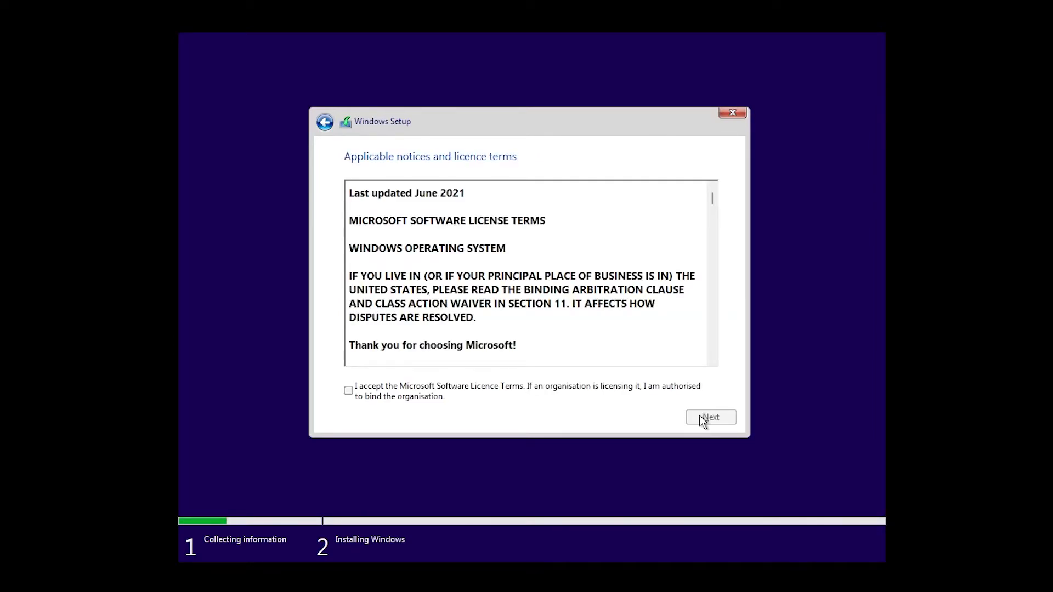
# Accept the licence terms and start a custom, Windows-only installation on the Drive 0 unallocated space.
pyautogui.click(348, 390)
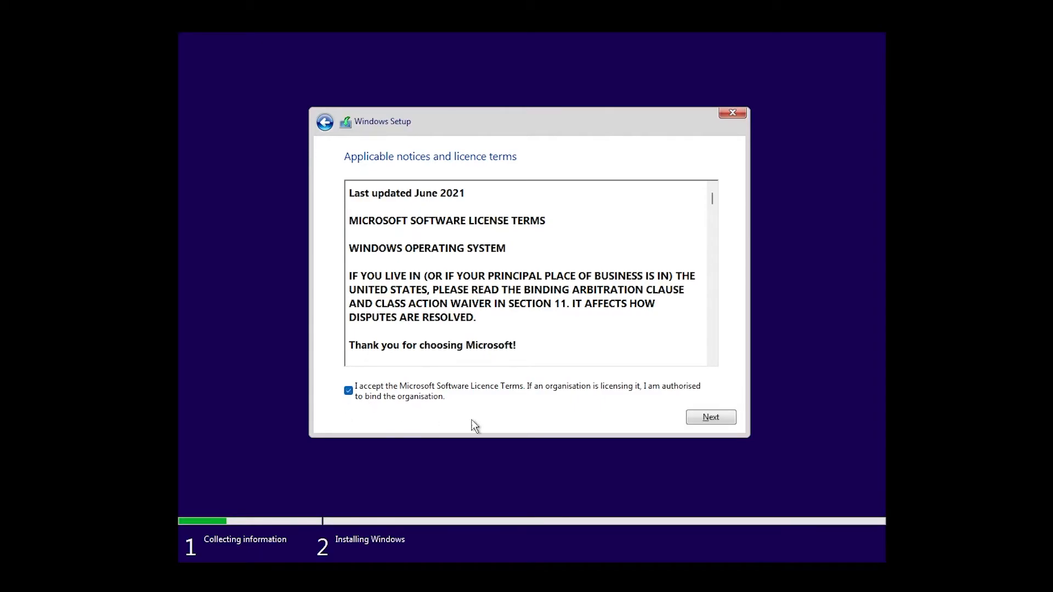
pyautogui.click(700, 421)
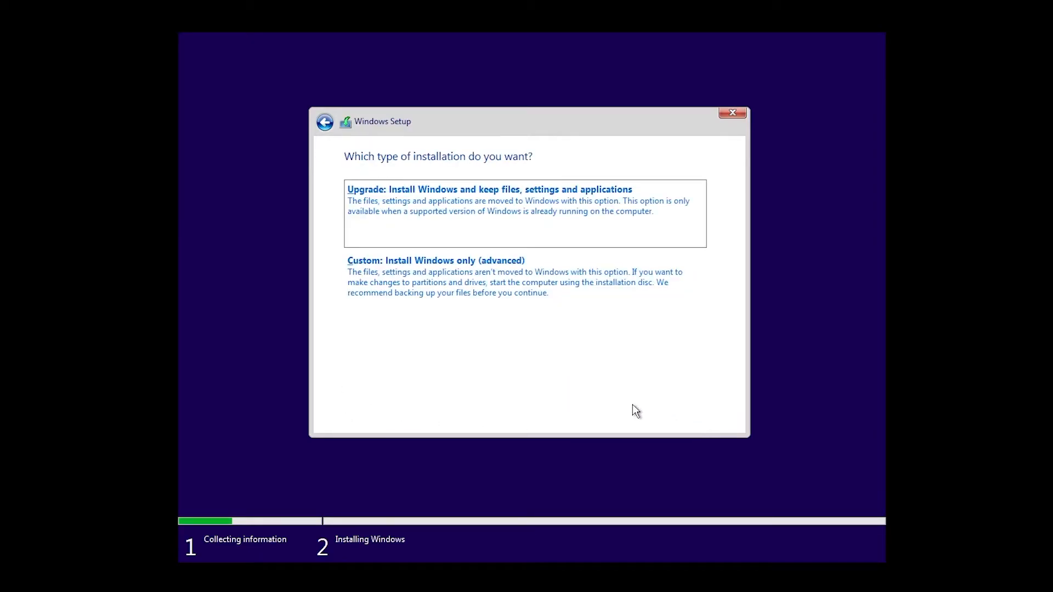
pyautogui.click(489, 301)
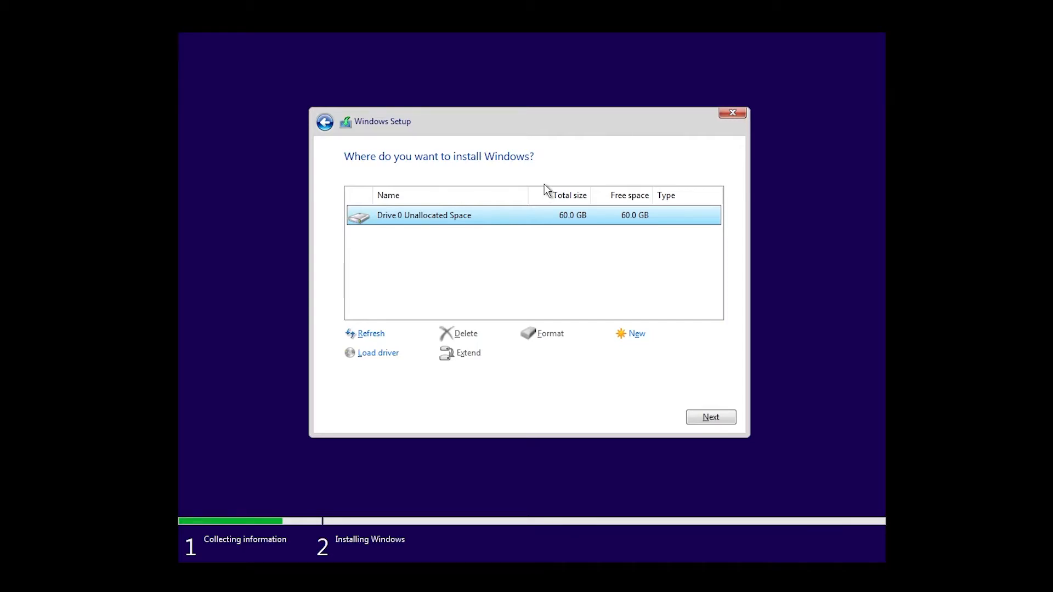
pyautogui.click(698, 416)
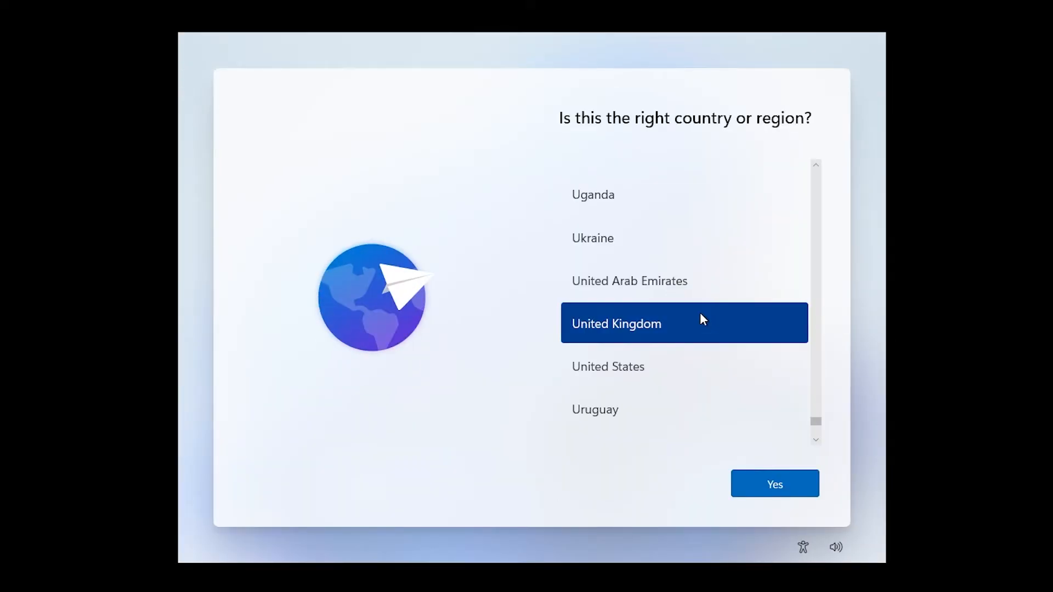
# Confirm United Kingdom as the country or region, continue to the device naming page and skip naming the device.
pyautogui.click(760, 476)
pyautogui.click(771, 484)
pyautogui.click(762, 484)
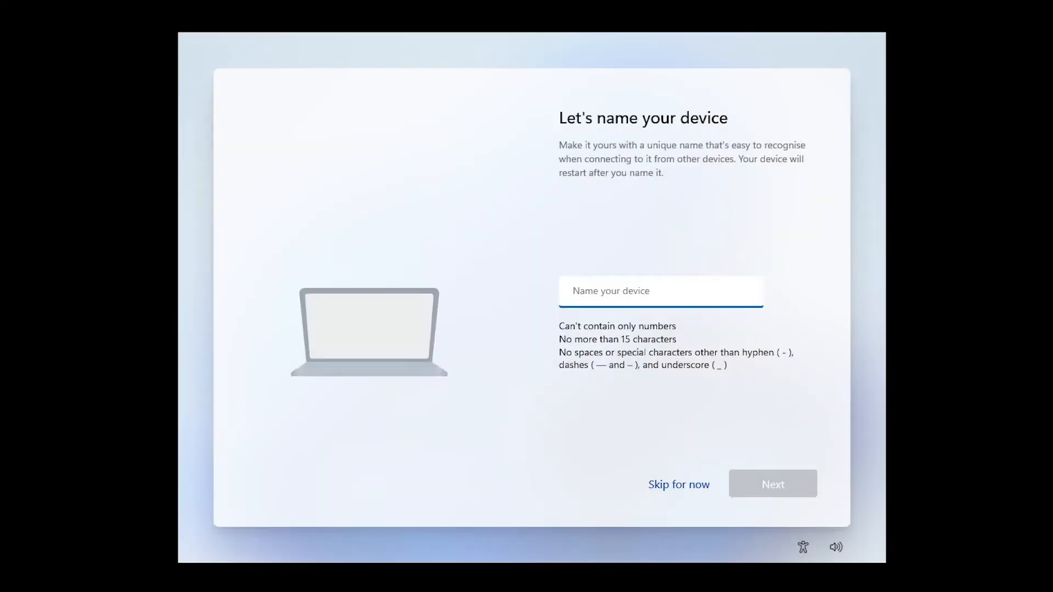
pyautogui.click(661, 485)
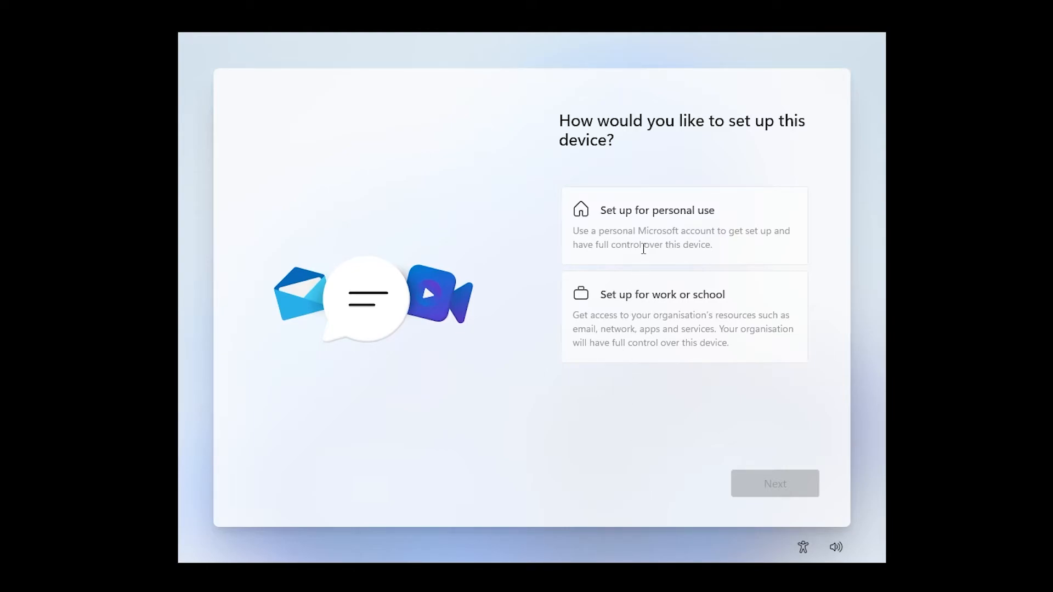
# Set up the device for personal use and skip the Microsoft account sign-in in favour of a local account.
pyautogui.click(643, 248)
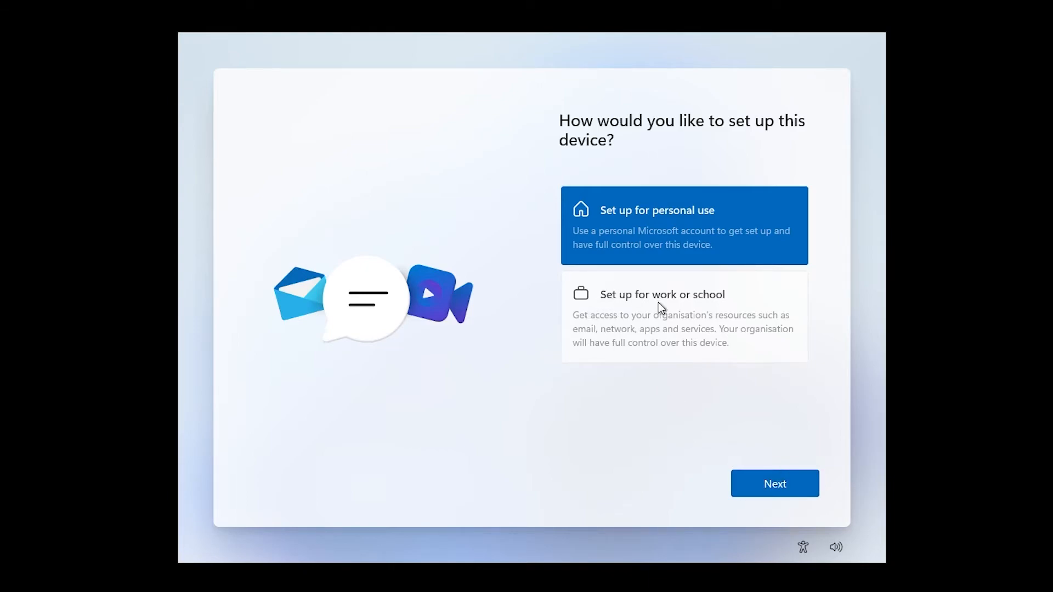
pyautogui.click(764, 493)
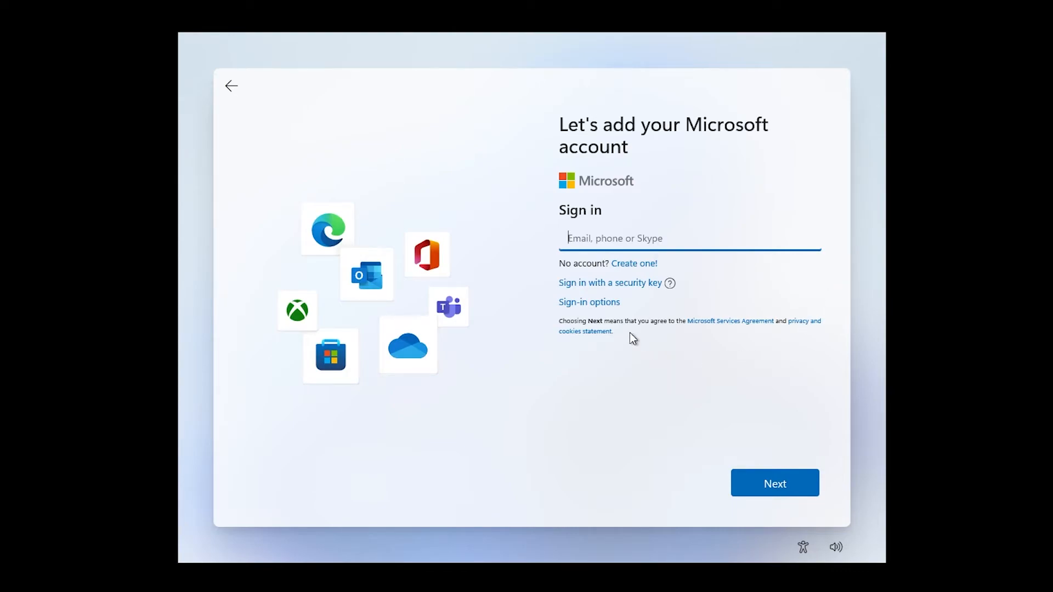
pyautogui.click(598, 304)
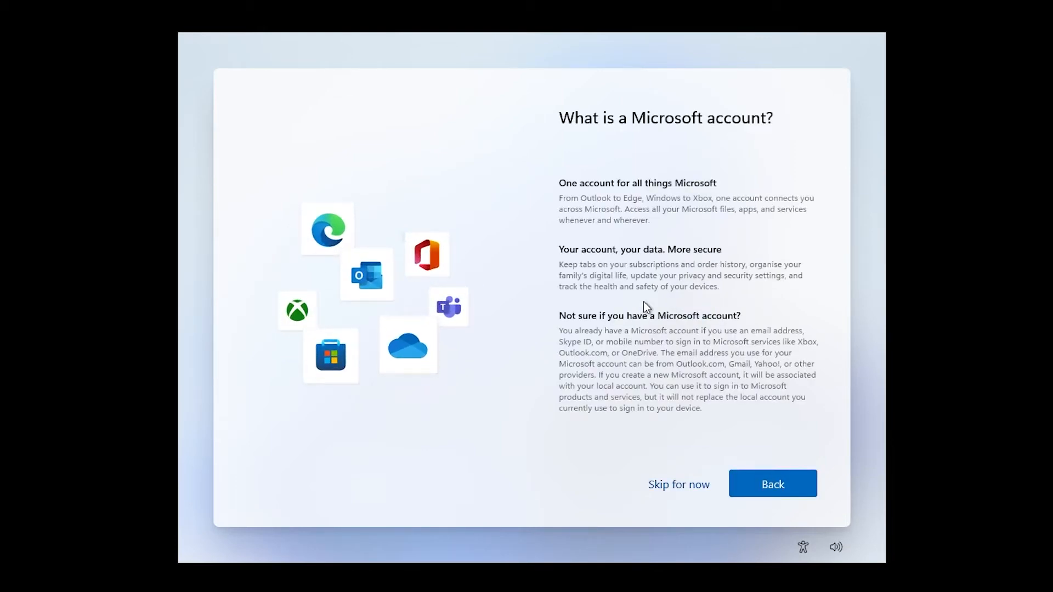
pyautogui.click(686, 486)
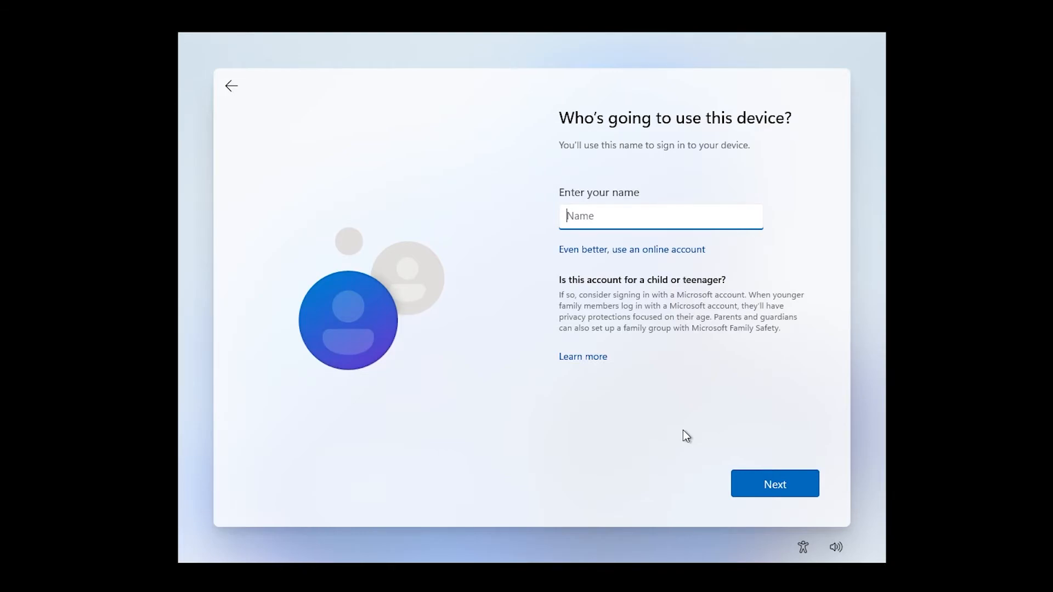
# Create the local account as System Administrator and leave its password blank.
pyautogui.write('System Administrator')
pyautogui.press('Return')
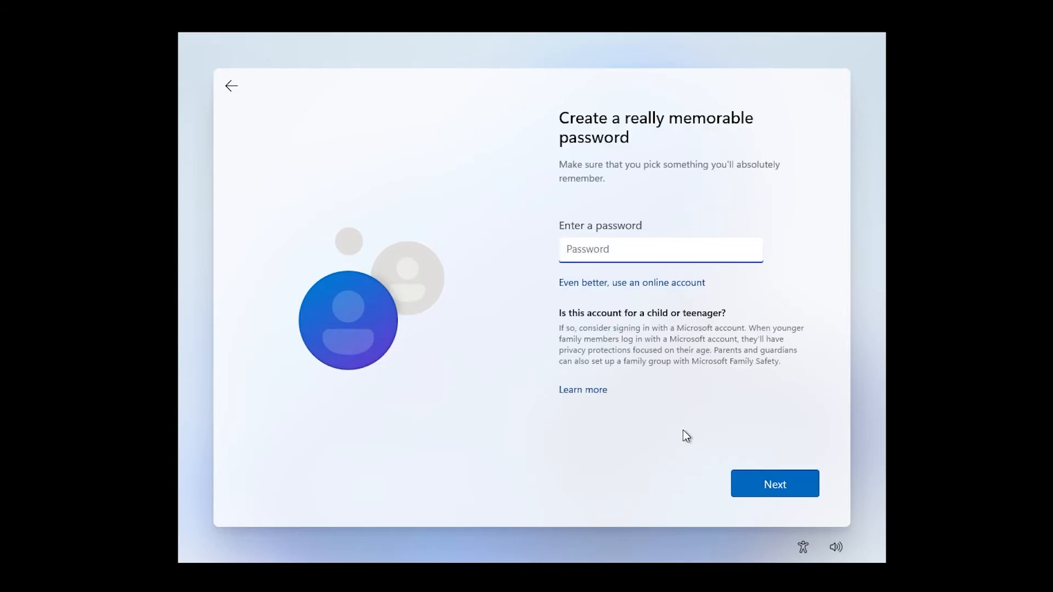
pyautogui.click(748, 482)
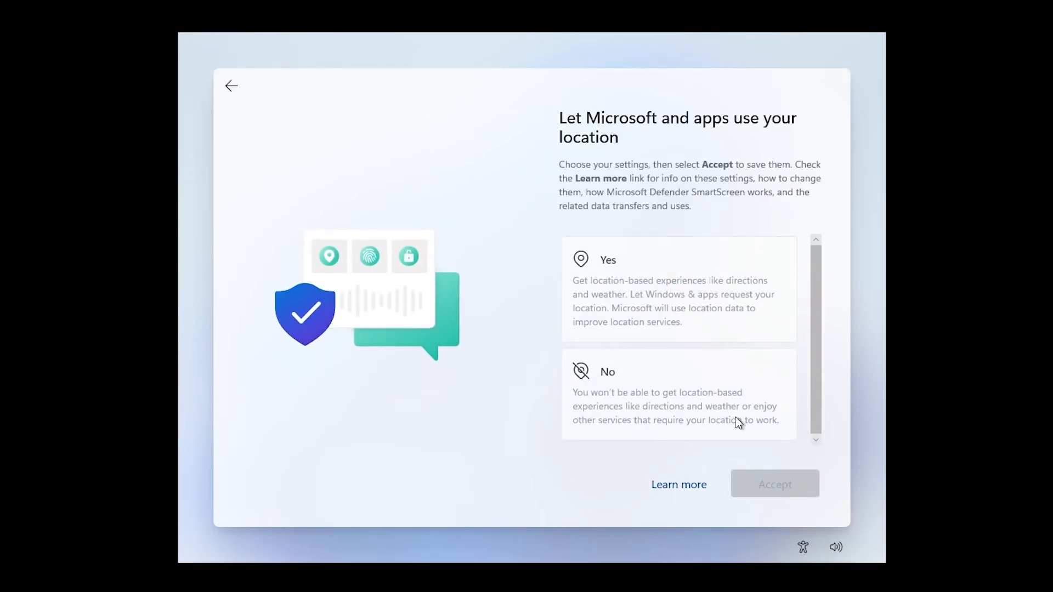
# Refuse location use by Microsoft and apps, and answer the privacy question that follows it.
pyautogui.click(712, 390)
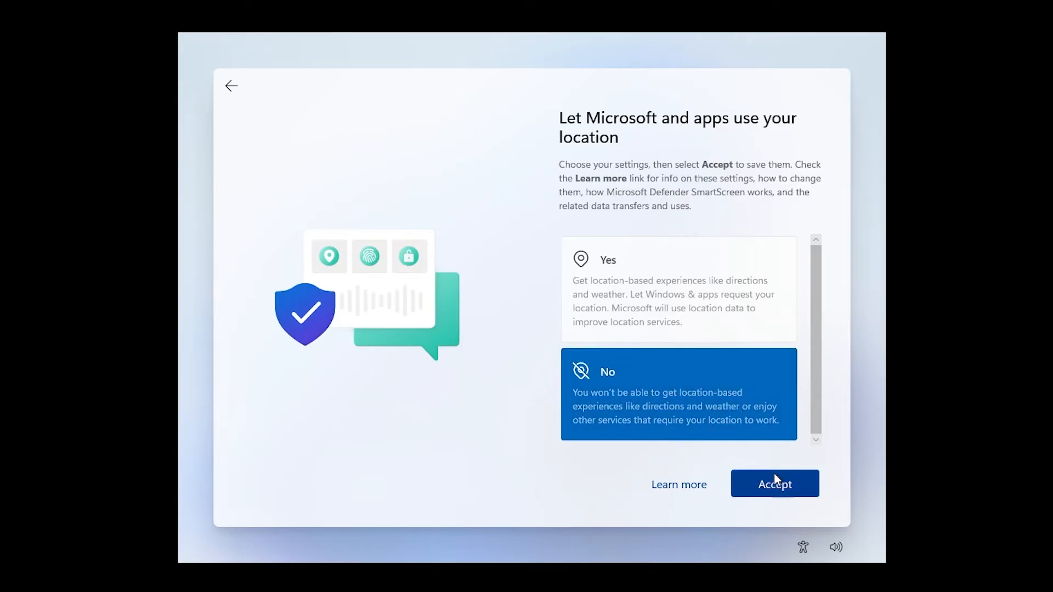
pyautogui.click(774, 478)
pyautogui.click(759, 404)
pyautogui.click(775, 480)
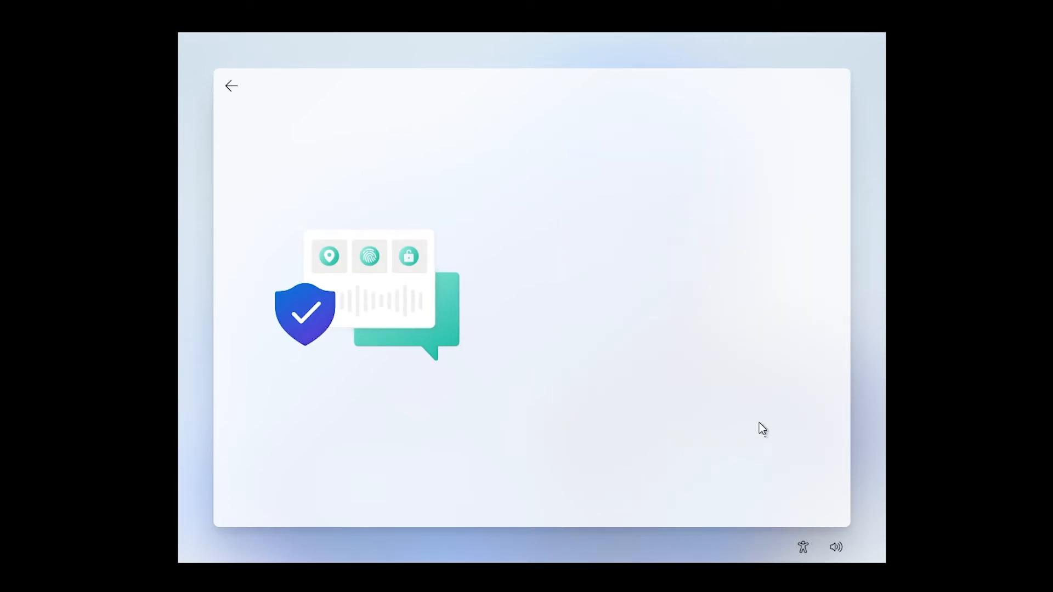
# Limit diagnostic data to Required only and set Improve inking & typing to No.
pyautogui.scroll(-2, 735, 390)
pyautogui.scroll(-2, 729, 407)
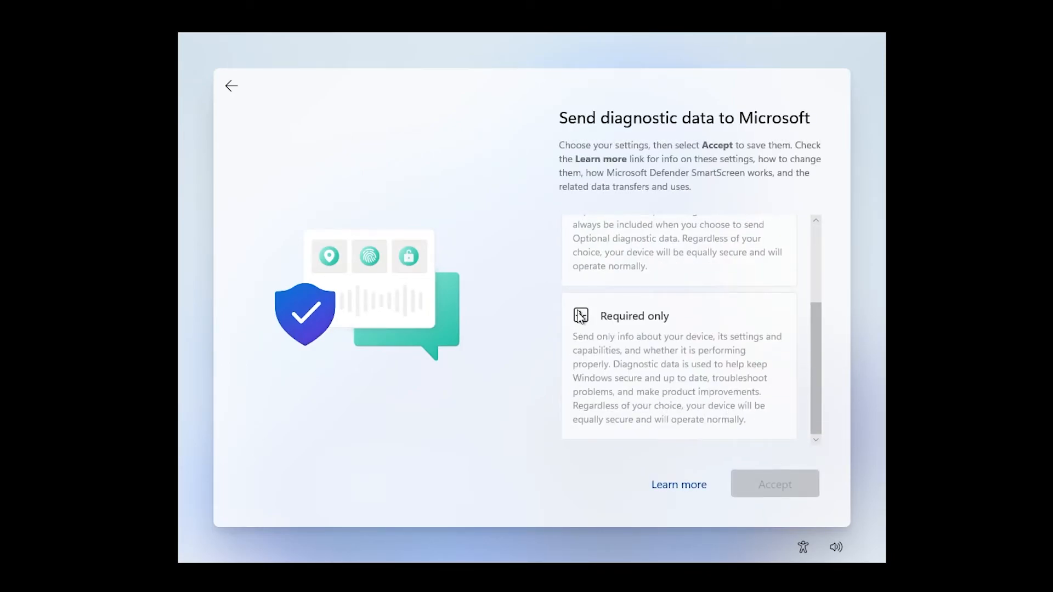
pyautogui.click(688, 386)
pyautogui.click(778, 482)
pyautogui.click(739, 380)
pyautogui.click(783, 474)
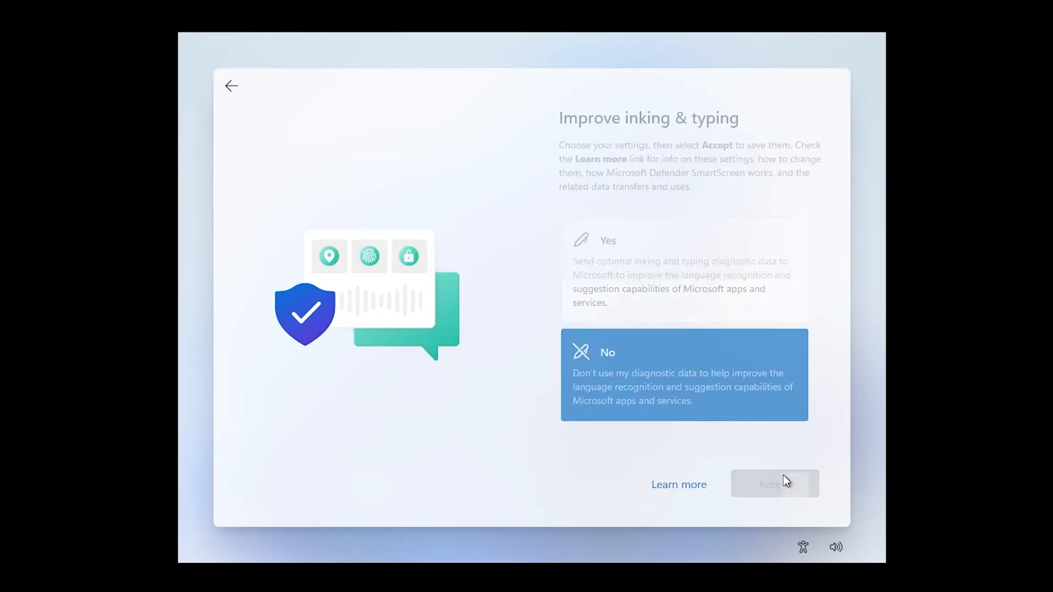
# Answer the remaining privacy questions and finish the Windows first-run setup to reach the desktop.
pyautogui.click(685, 396)
pyautogui.click(776, 483)
pyautogui.click(696, 352)
pyautogui.click(774, 495)
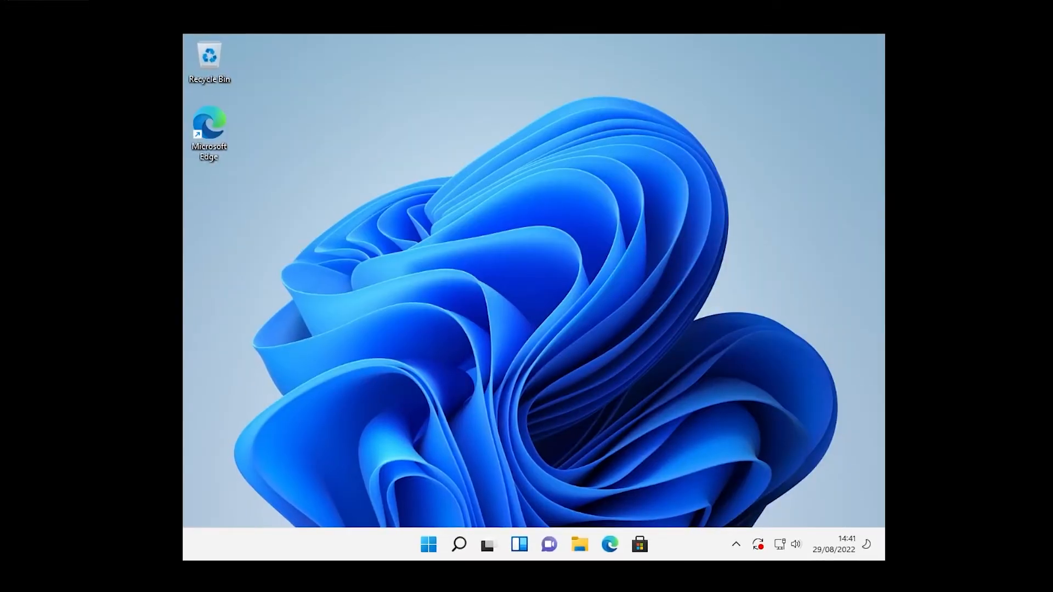
# Tell VMware that the guest operating system installation is finished, and close the guest's Start menu.
pyautogui.press('super')
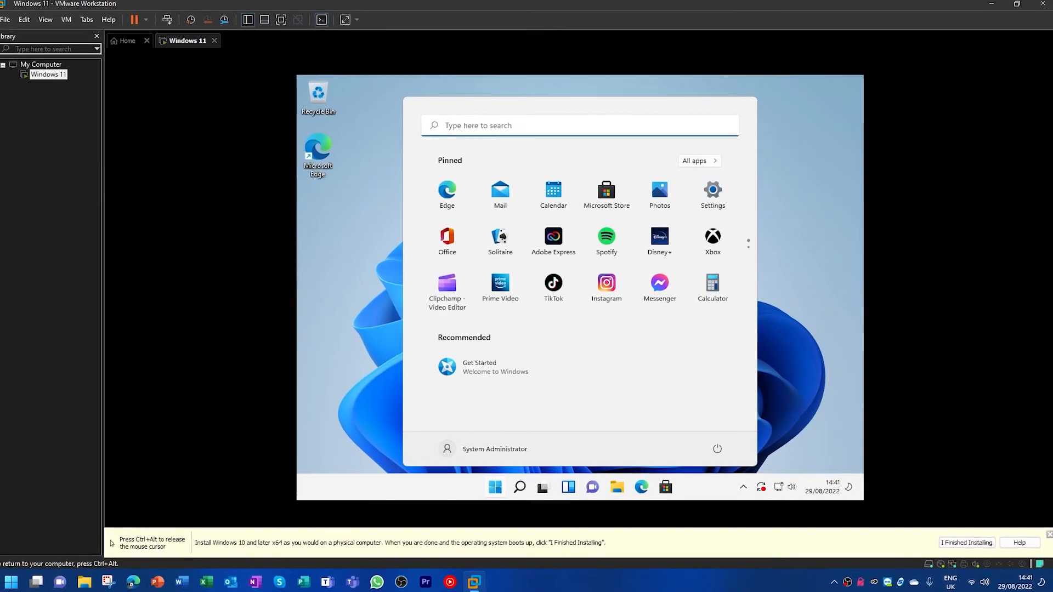
pyautogui.click(955, 540)
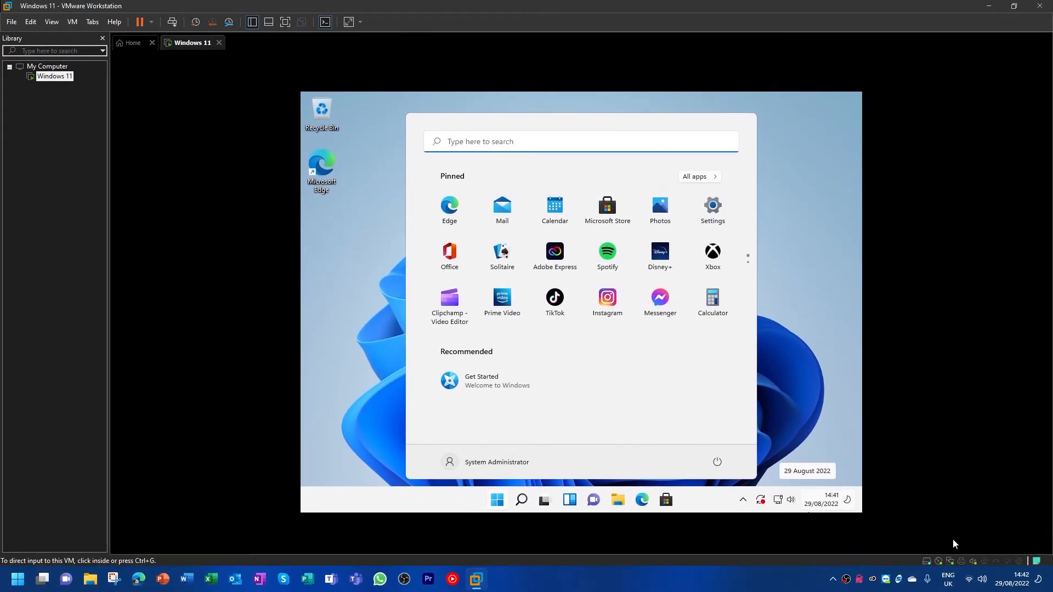
pyautogui.click(796, 272)
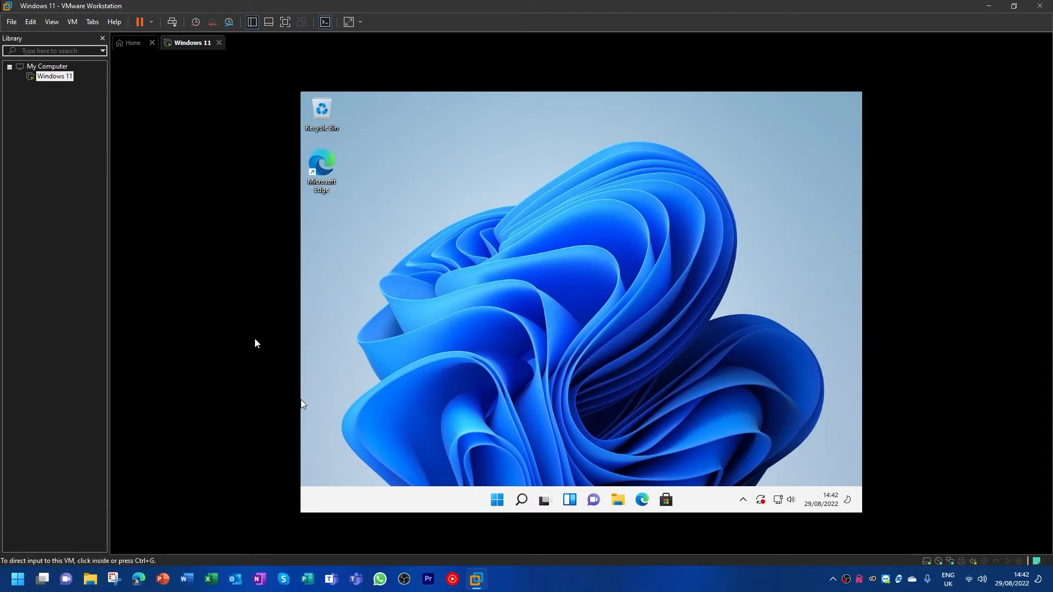
# Mount the VMware Tools disc in the guest, run its setup64.exe and allow it to make changes to the device.
pyautogui.click(617, 498)
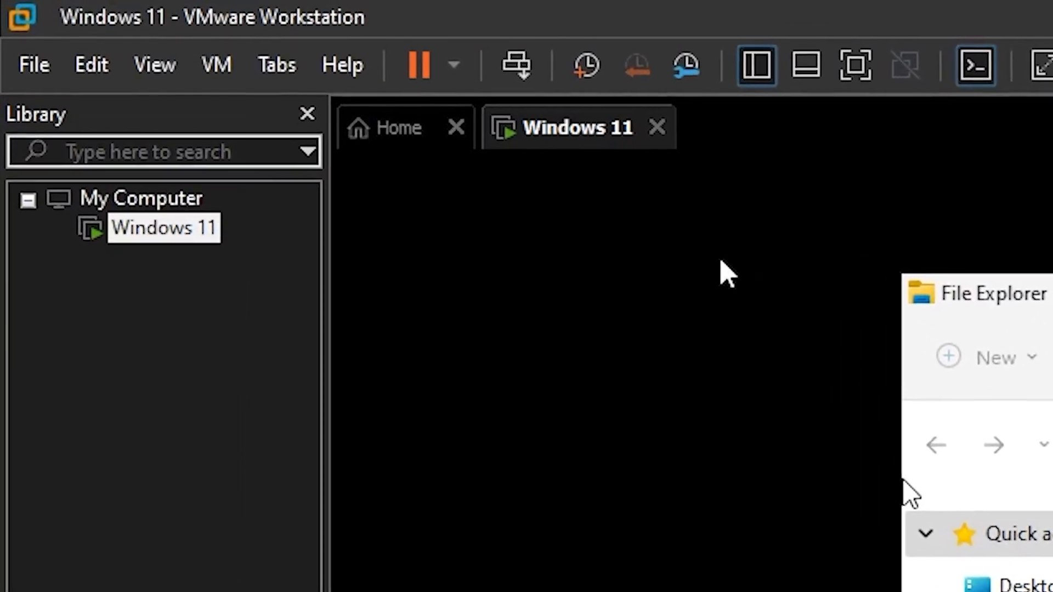
pyautogui.click(219, 66)
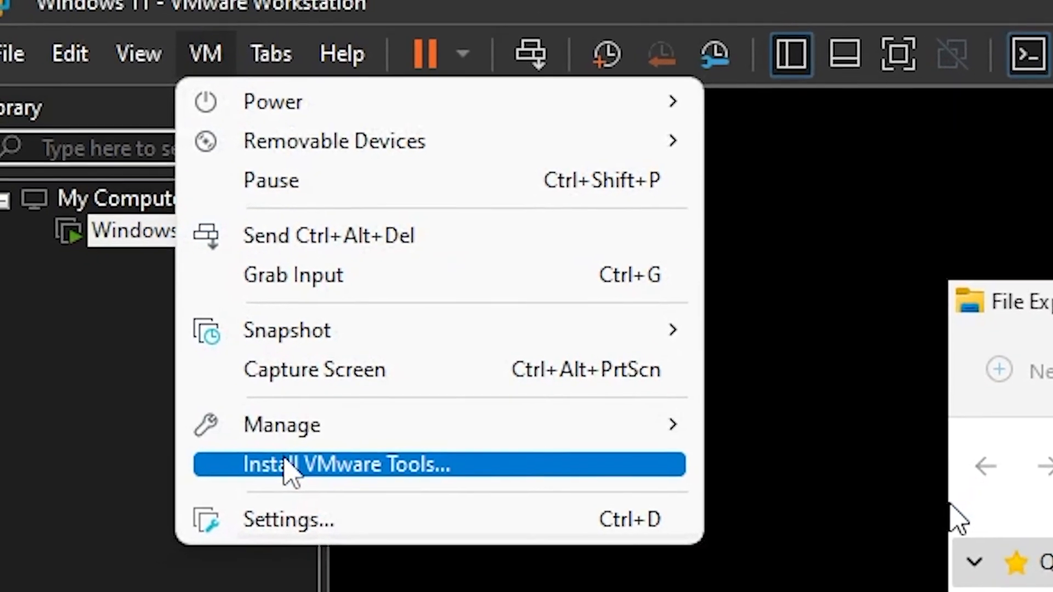
pyautogui.click(289, 471)
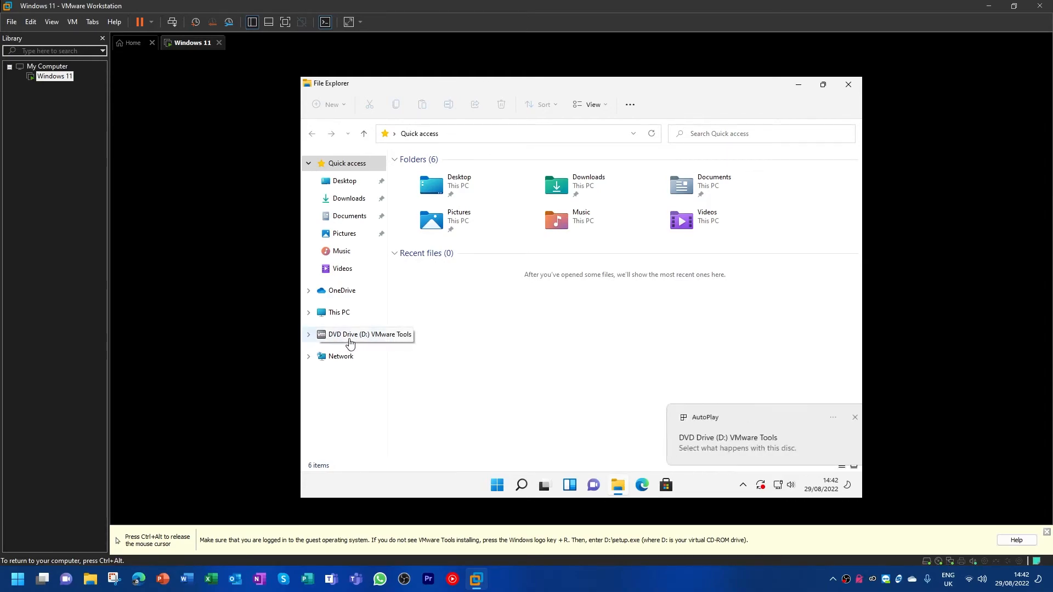
pyautogui.click(760, 445)
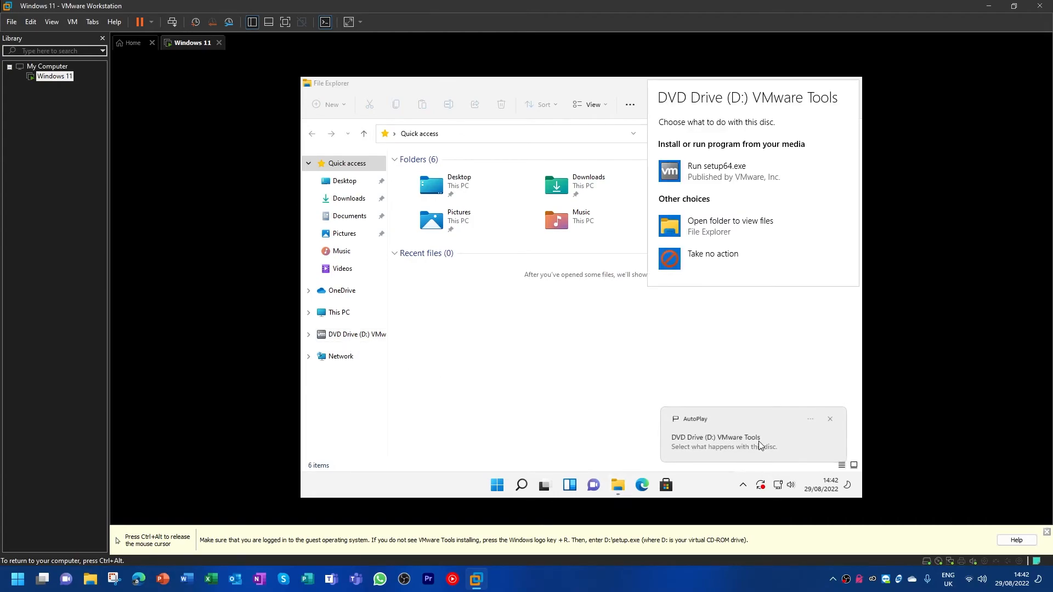
pyautogui.click(739, 174)
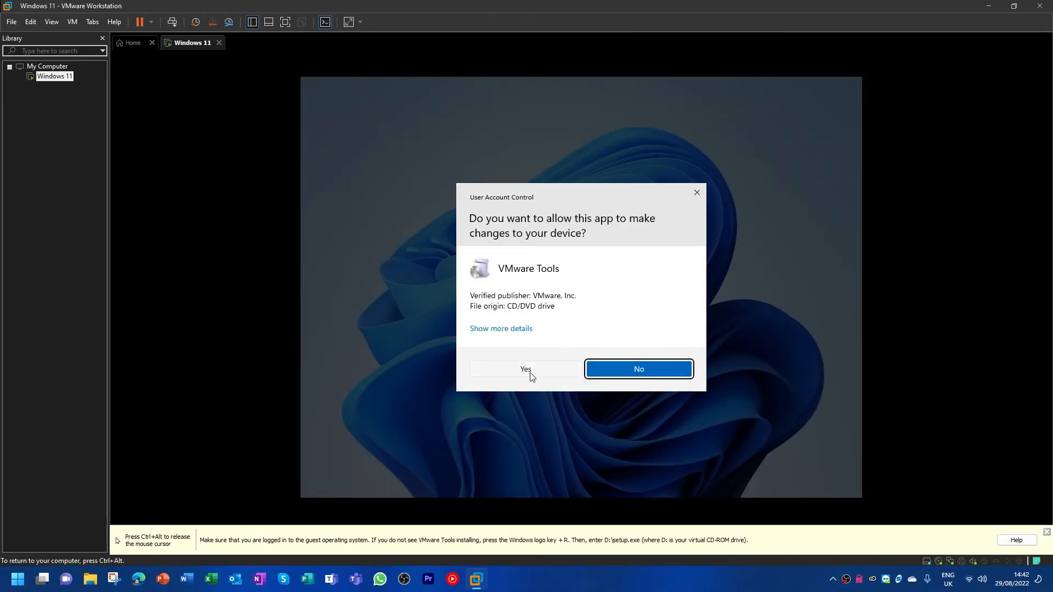
pyautogui.click(530, 373)
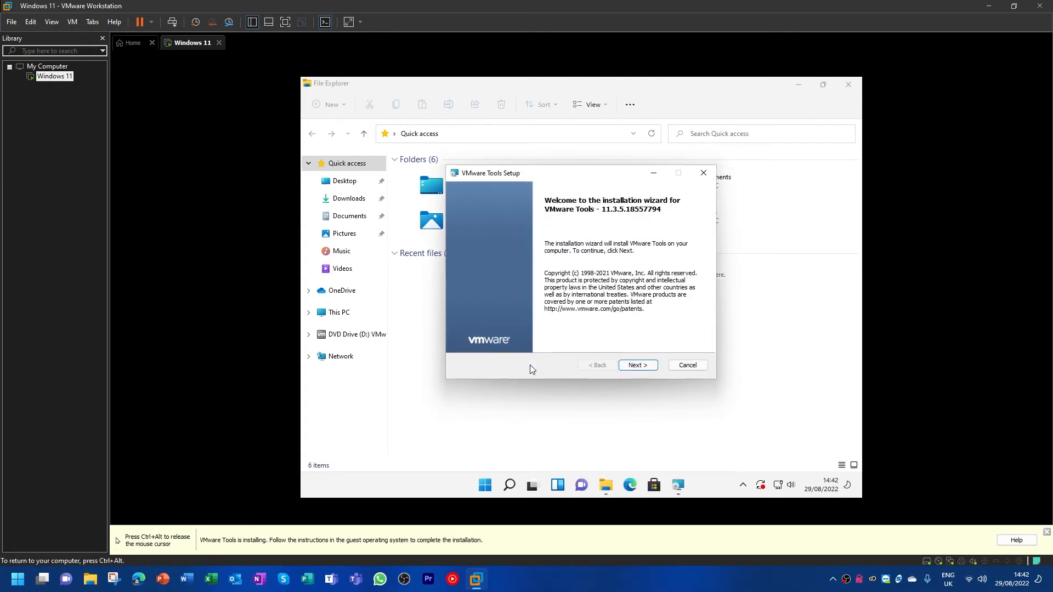
# Install VMware Tools with the Typical setup type and restart the virtual machine.
pyautogui.click(637, 369)
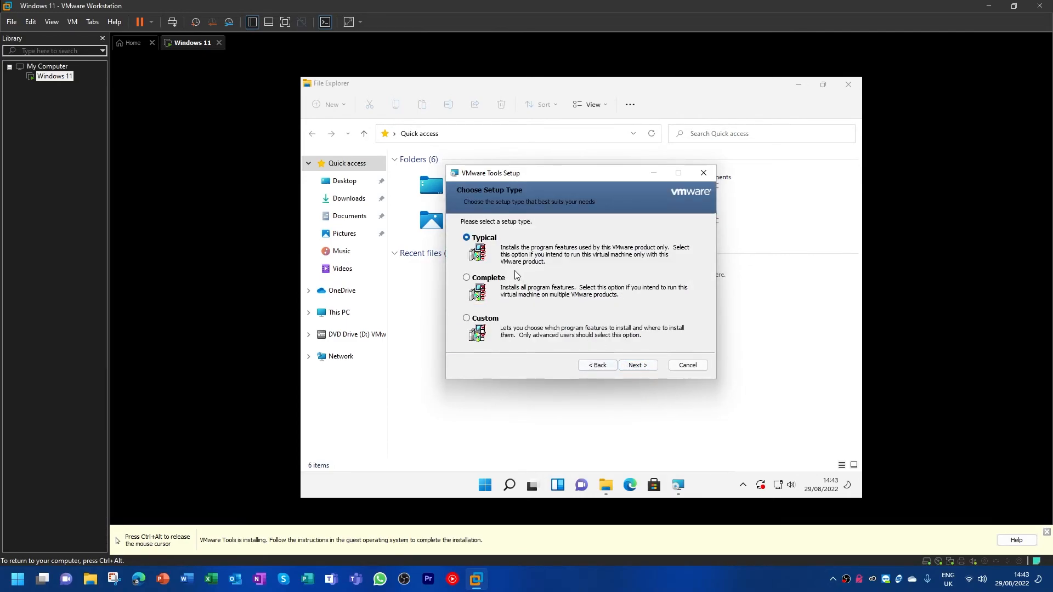
pyautogui.click(636, 370)
pyautogui.click(637, 366)
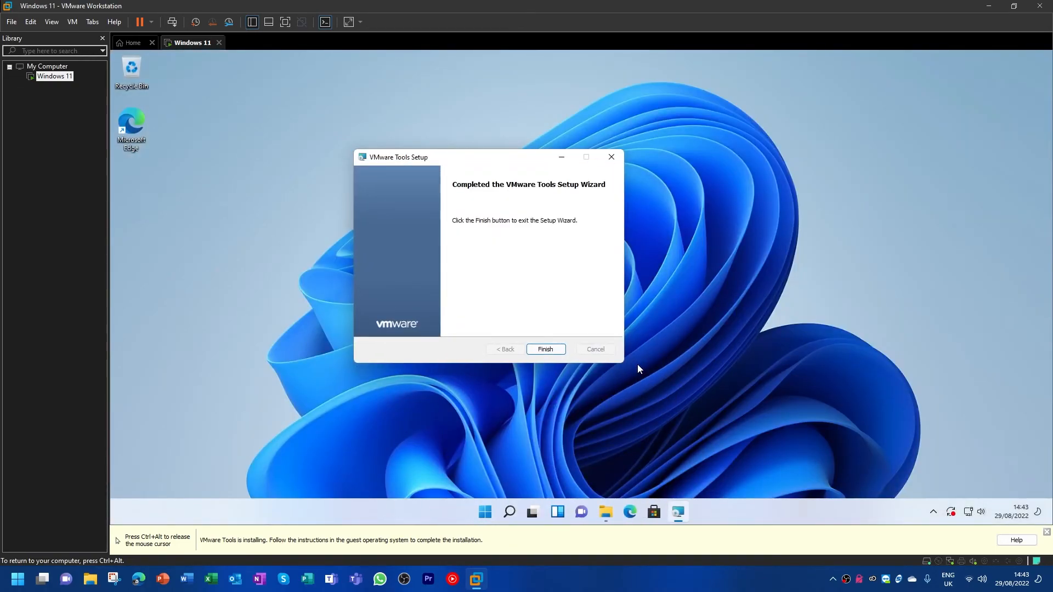
pyautogui.click(557, 350)
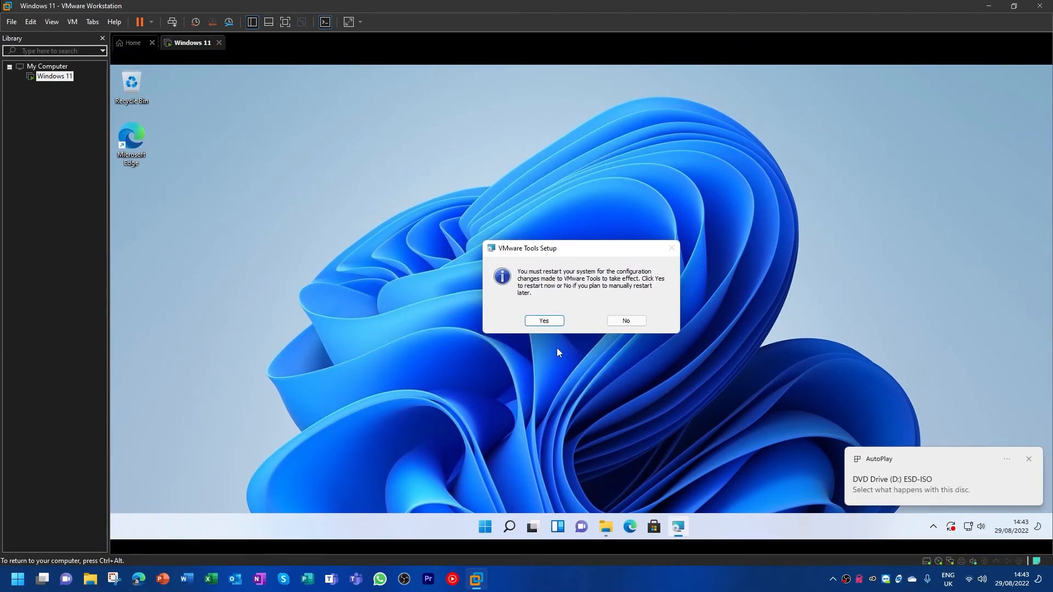
pyautogui.click(551, 324)
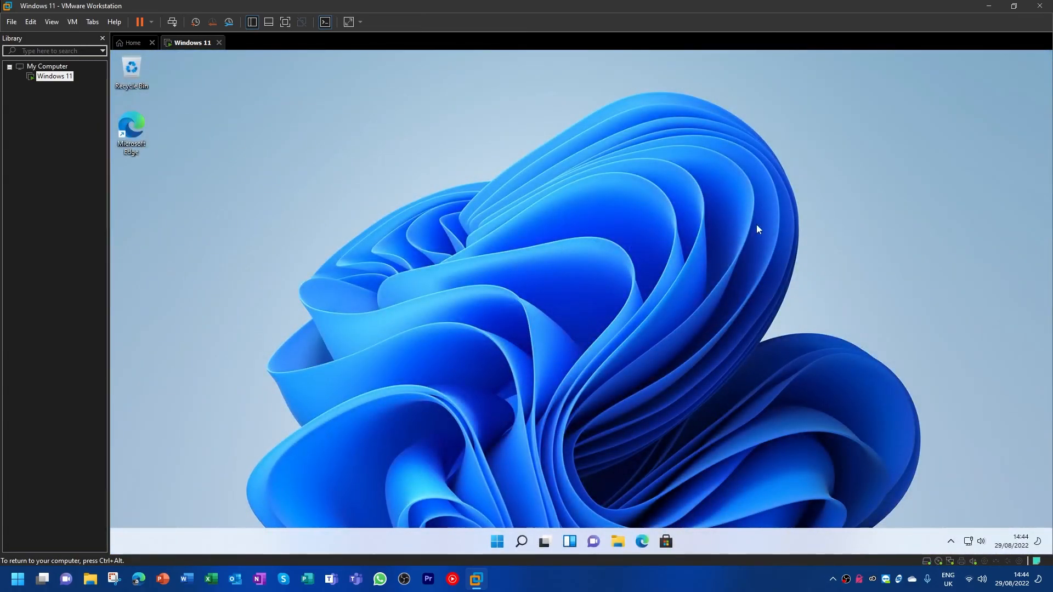
# Look over the guest desktop, the pinned Start menu apps and the hidden system tray icons.
pyautogui.moveTo(318, 156); pyautogui.dragTo(693, 385)
pyautogui.click(499, 541)
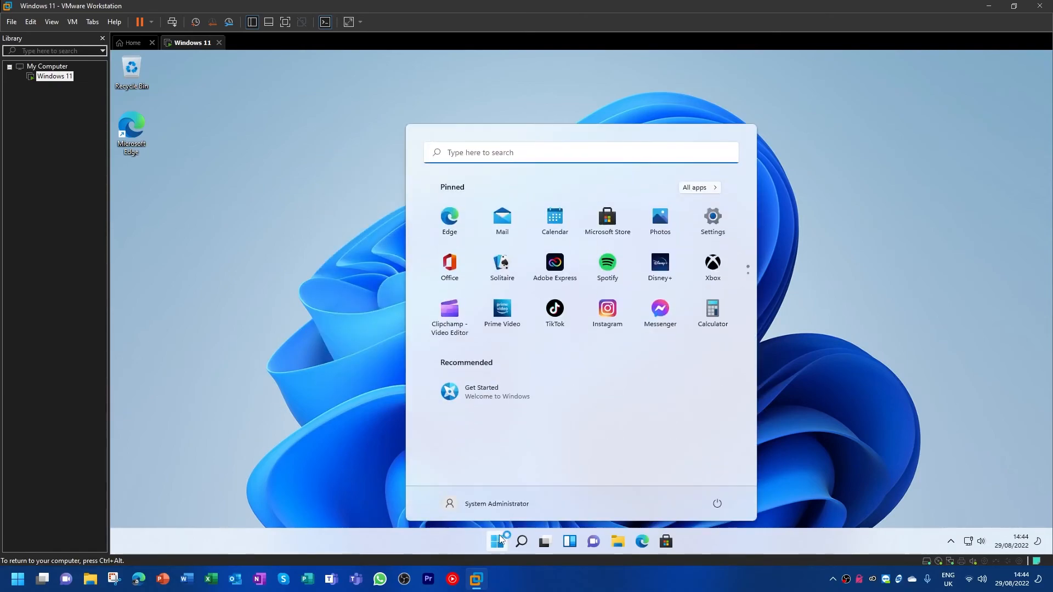
pyautogui.scroll(-1, 544, 242)
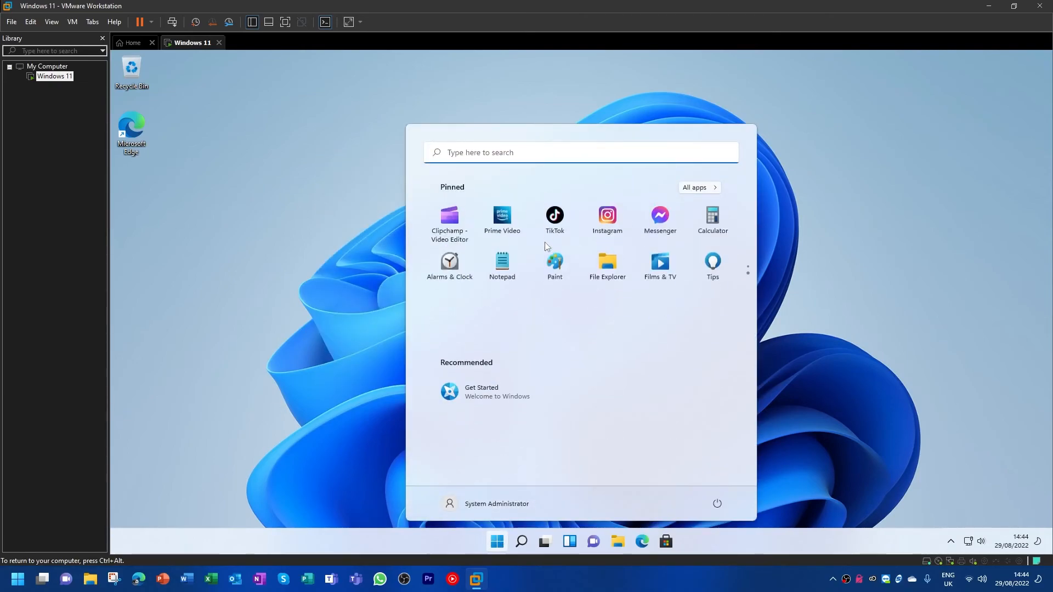
pyautogui.scroll(1, 544, 242)
pyautogui.click(904, 429)
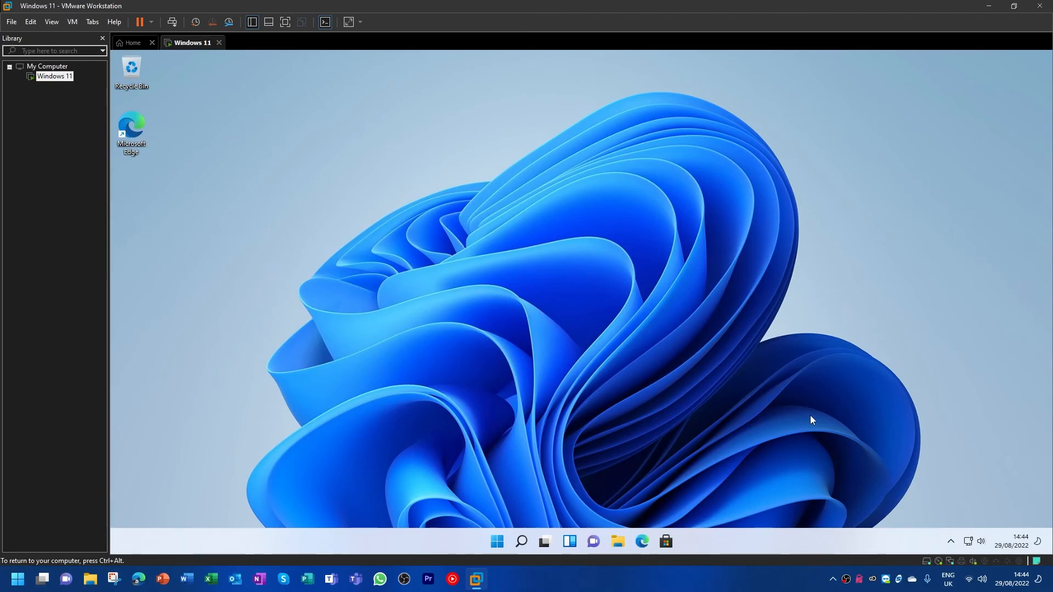
pyautogui.click(947, 540)
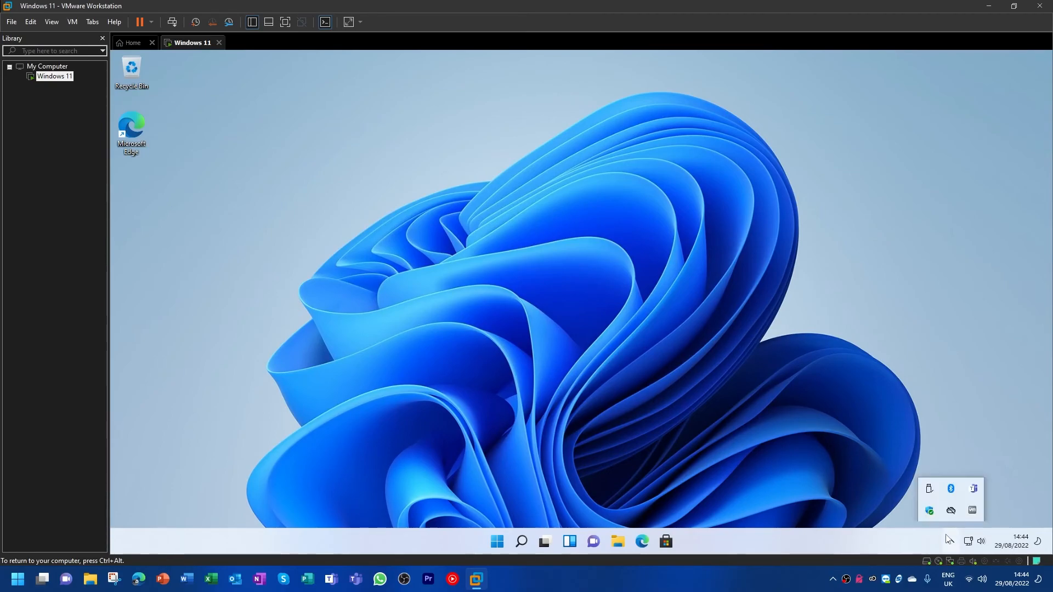
pyautogui.click(947, 540)
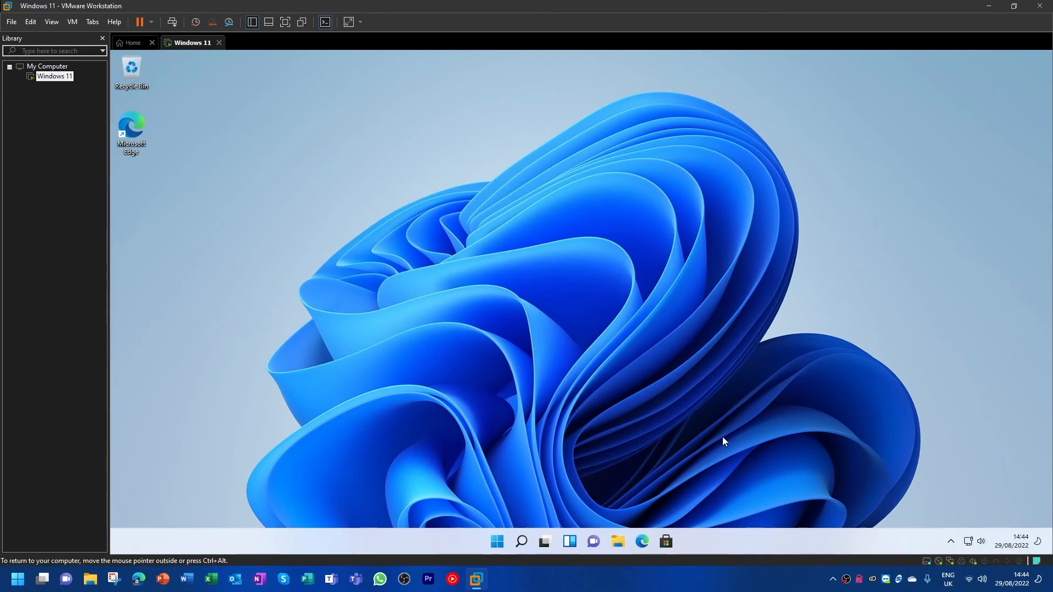
# Switch the Windows 11 virtual machine to full-screen display and try a selection rectangle on its desktop.
pyautogui.click(286, 21)
pyautogui.moveTo(217, 416); pyautogui.dragTo(603, 231)
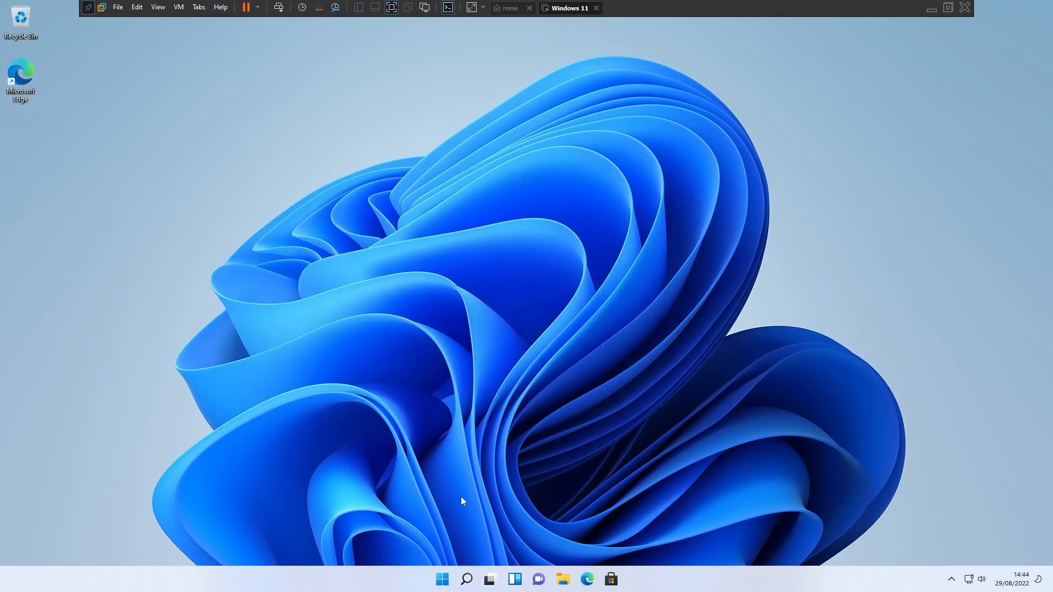
# Browse the pinned apps and the full list of installed apps in the guest's Start menu.
pyautogui.click(443, 581)
pyautogui.scroll(-3, 526, 320)
pyautogui.scroll(2, 531, 316)
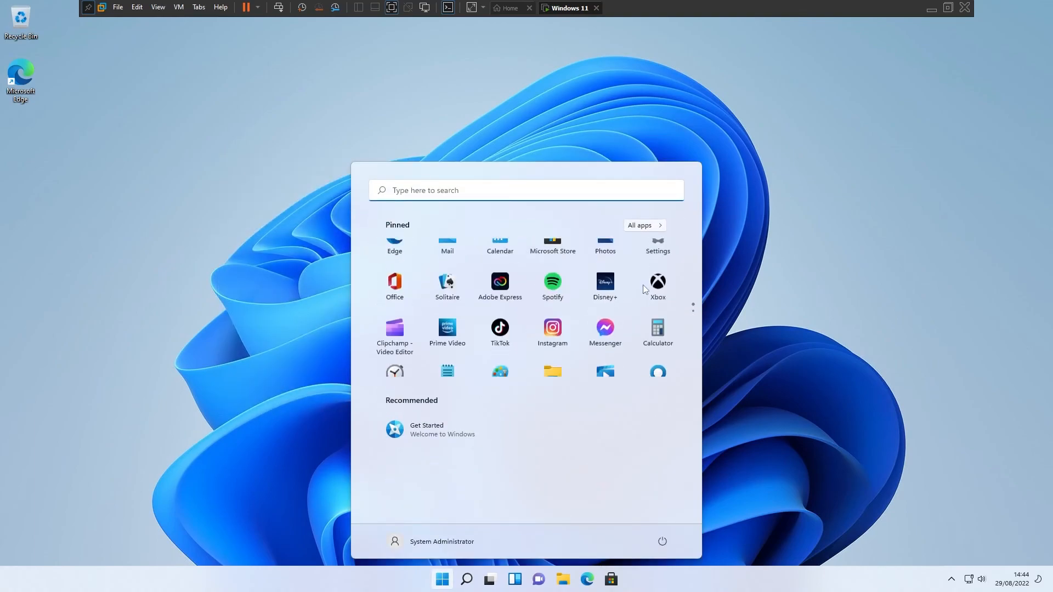
pyautogui.click(660, 230)
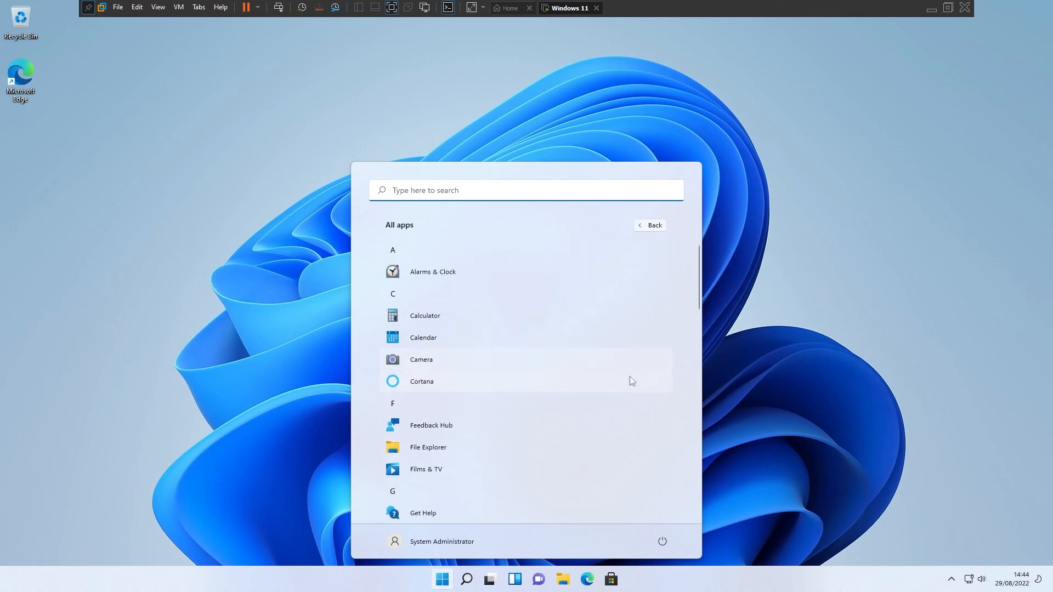
pyautogui.scroll(-5, 629, 377)
pyautogui.scroll(-5, 620, 377)
pyautogui.scroll(5, 610, 374)
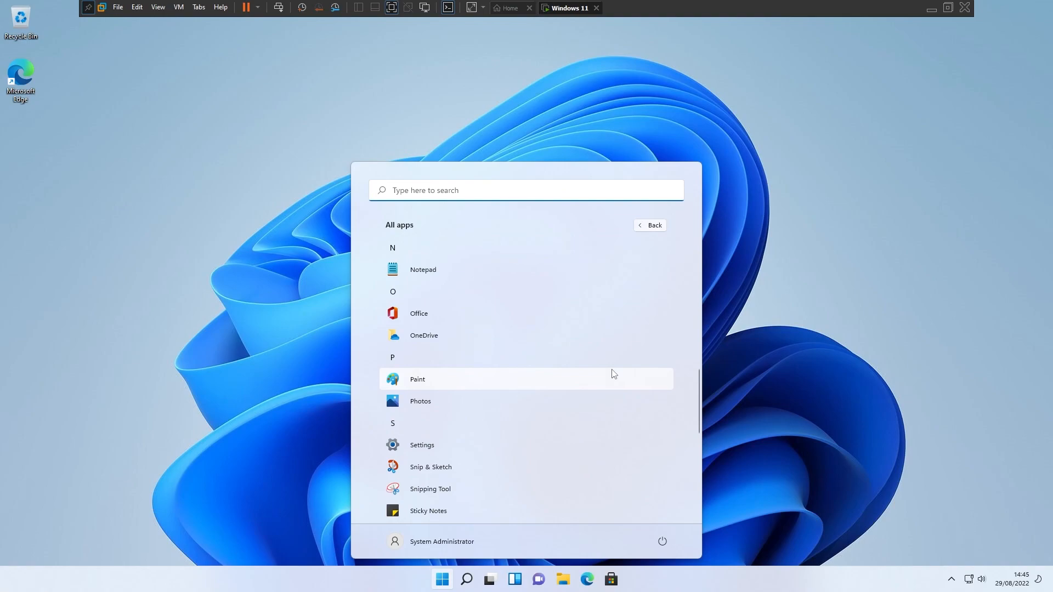
pyautogui.scroll(6, 623, 355)
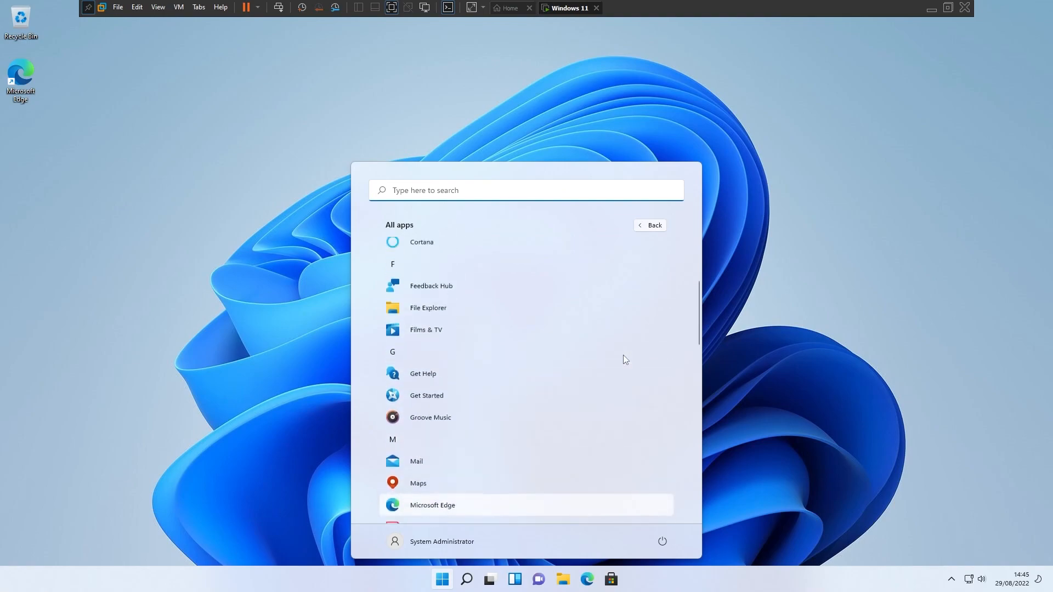
pyautogui.click(650, 229)
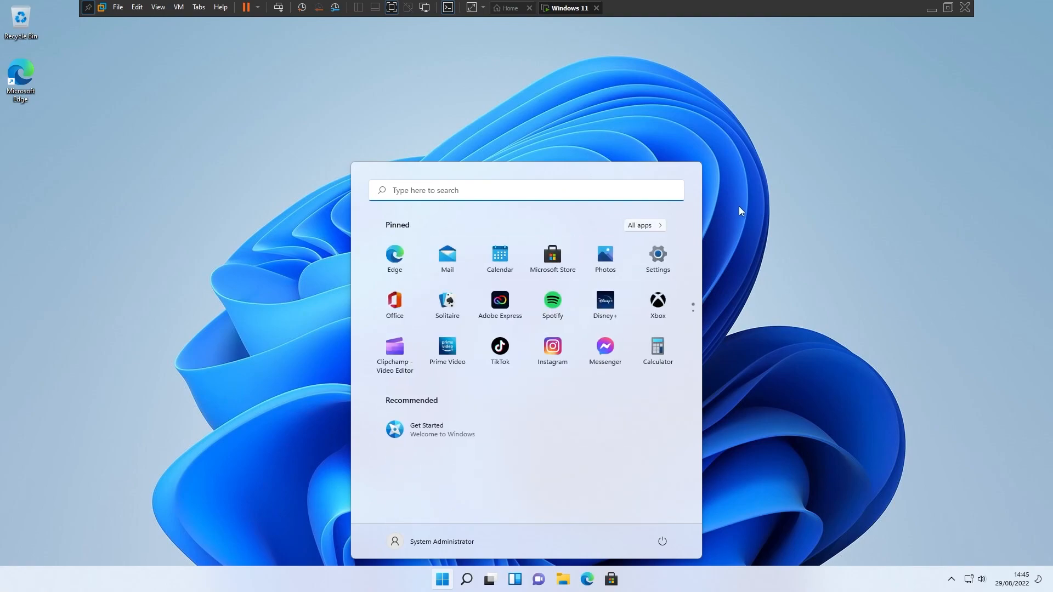
pyautogui.click(741, 209)
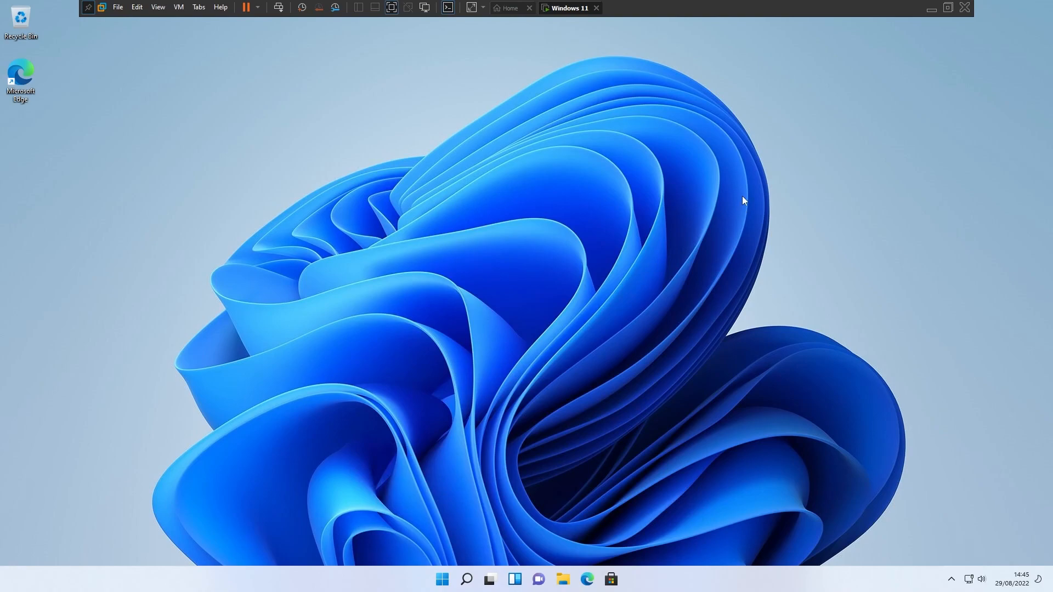